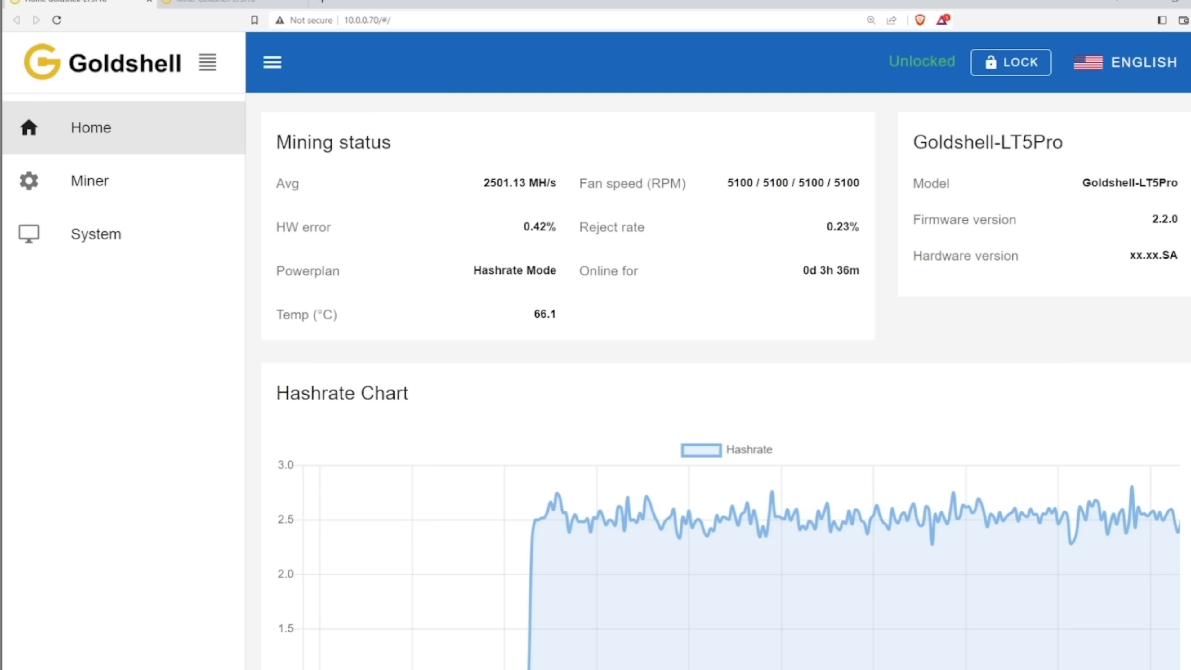
Check the LT5Pro's firmware version on the home dashboard, then return to the config page
click(262, 8)
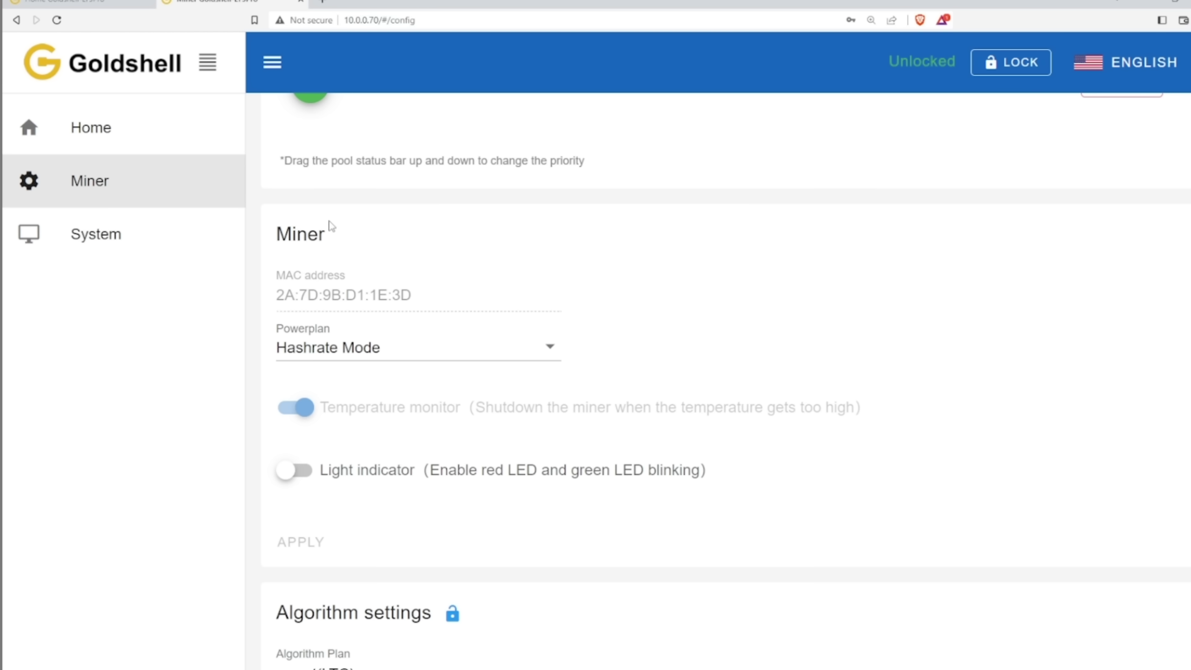
click(110, 3)
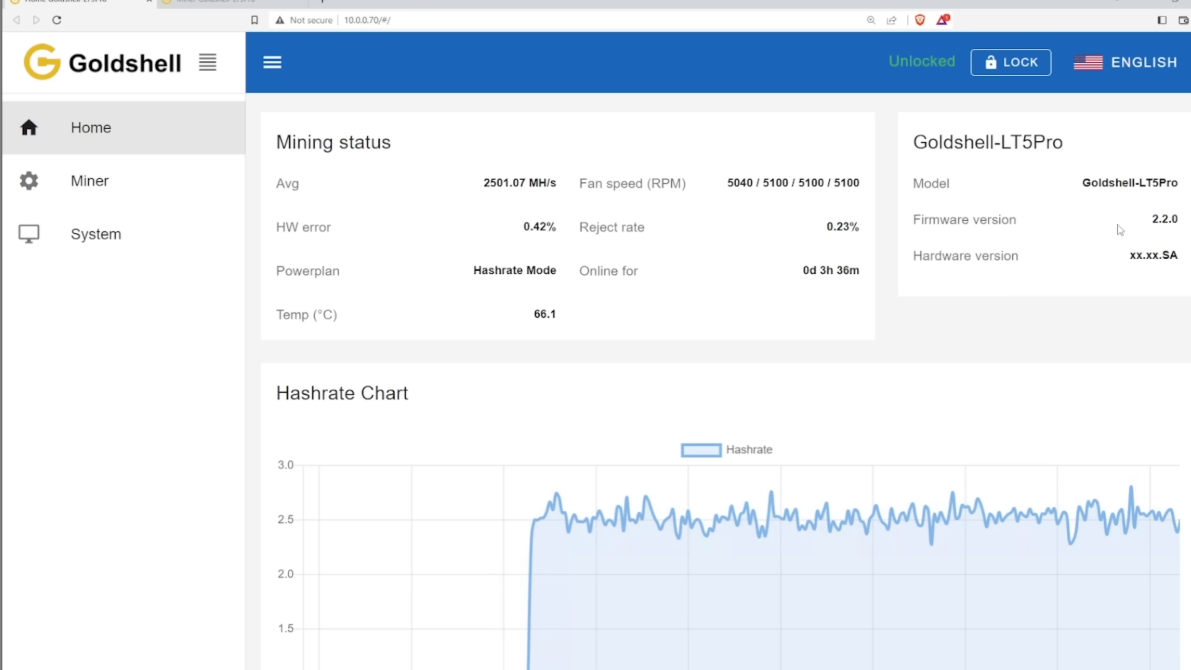
drag(1153, 219, 1175, 220)
click(1175, 221)
click(211, 2)
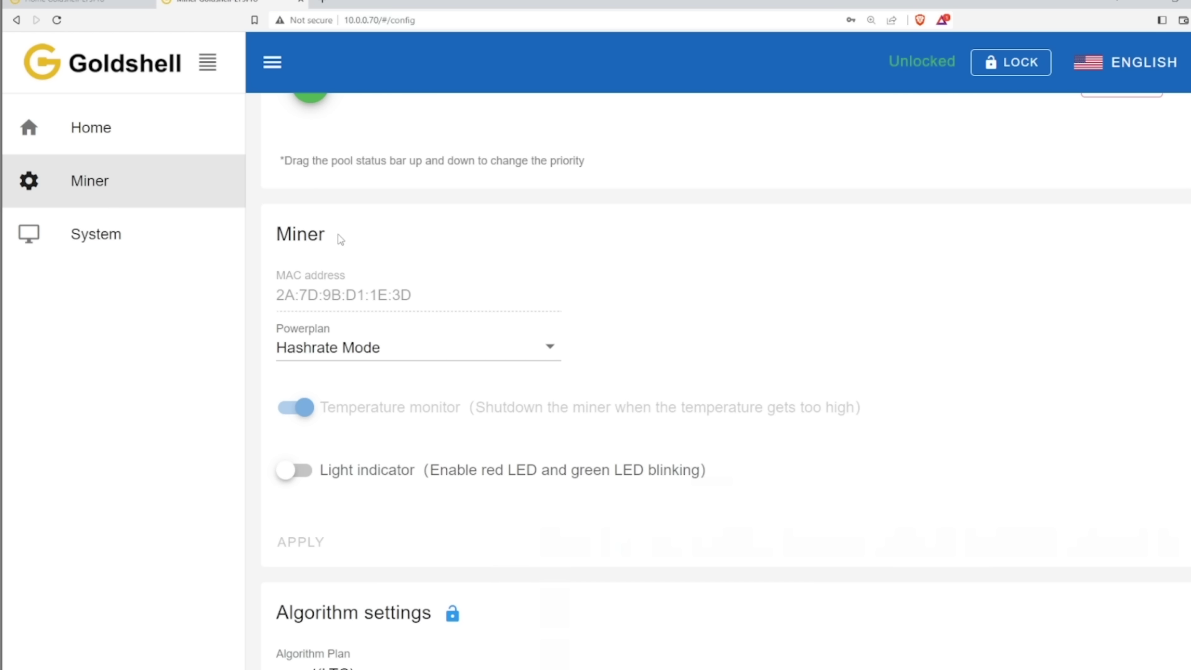
Unlock the hidden Powerplan field and select its values 840 MHz 12450 V 100 RPM 100 RPM
drag(342, 237, 275, 238)
click(375, 241)
double_click(300, 237)
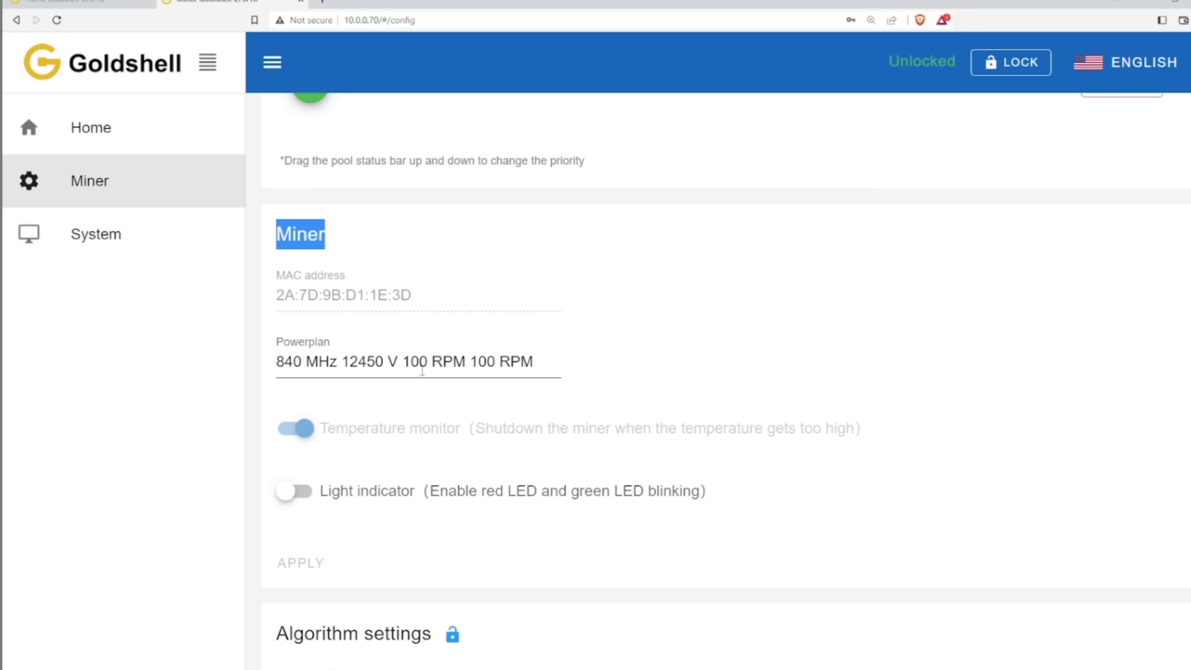
click(505, 366)
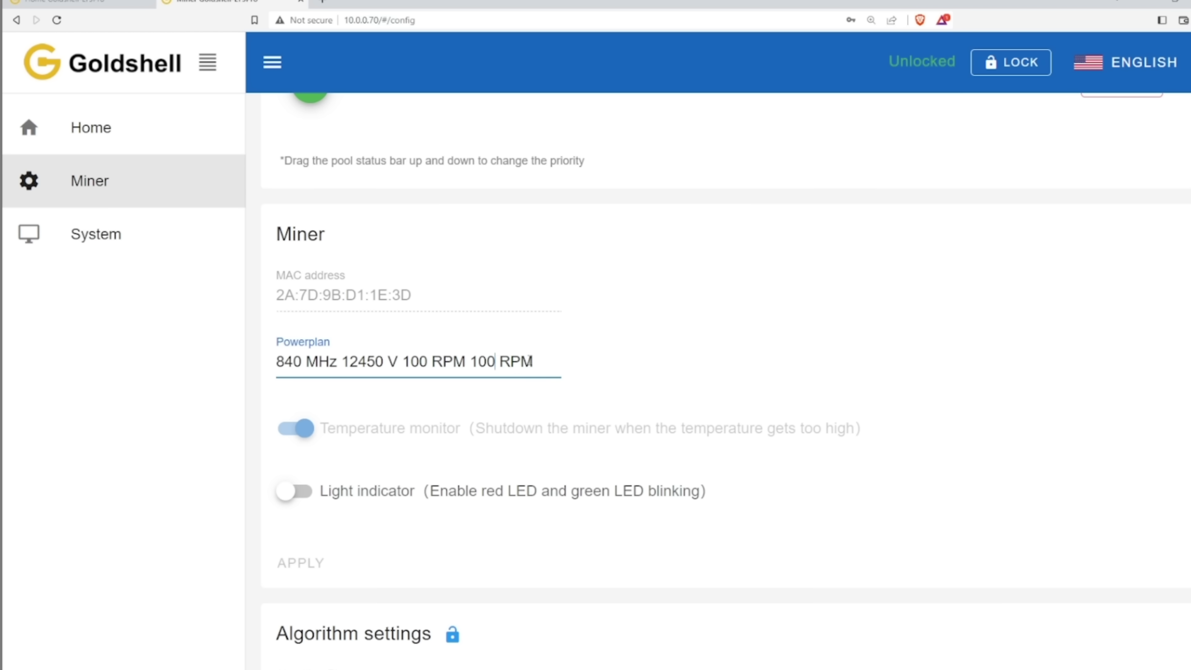
drag(534, 362, 284, 362)
Rewind the Goldshell X5 video and pause on its Powerplan of 1500 MHz 1.7 V 5200 RPM
drag(283, 362, 272, 362)
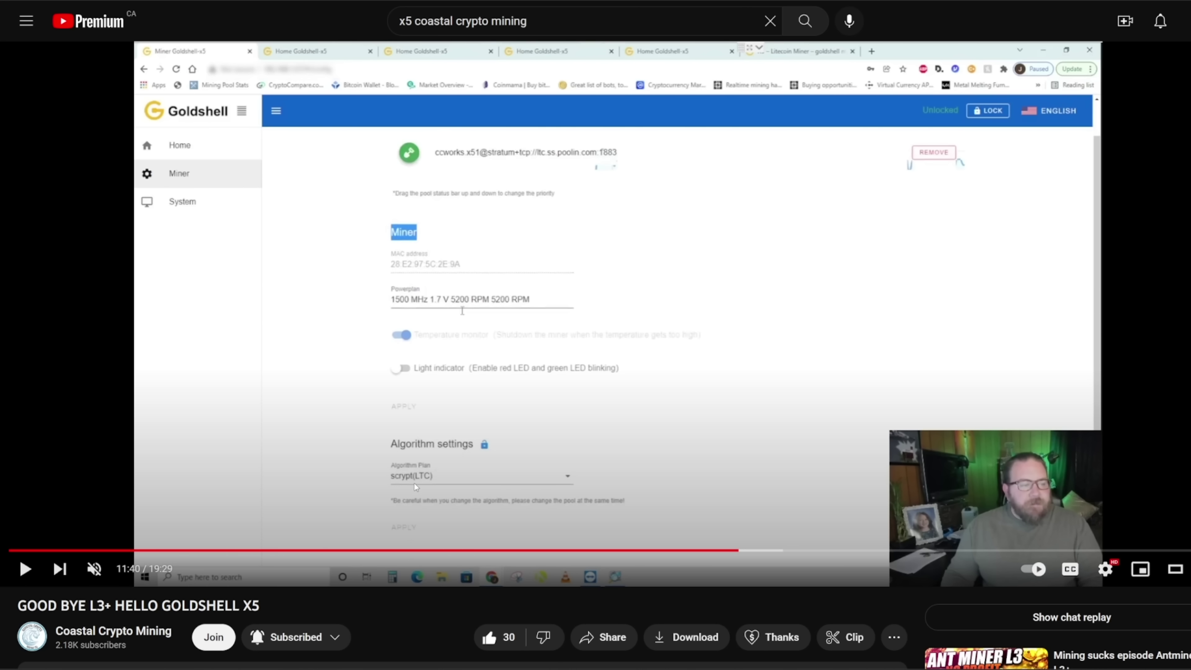
click(480, 409)
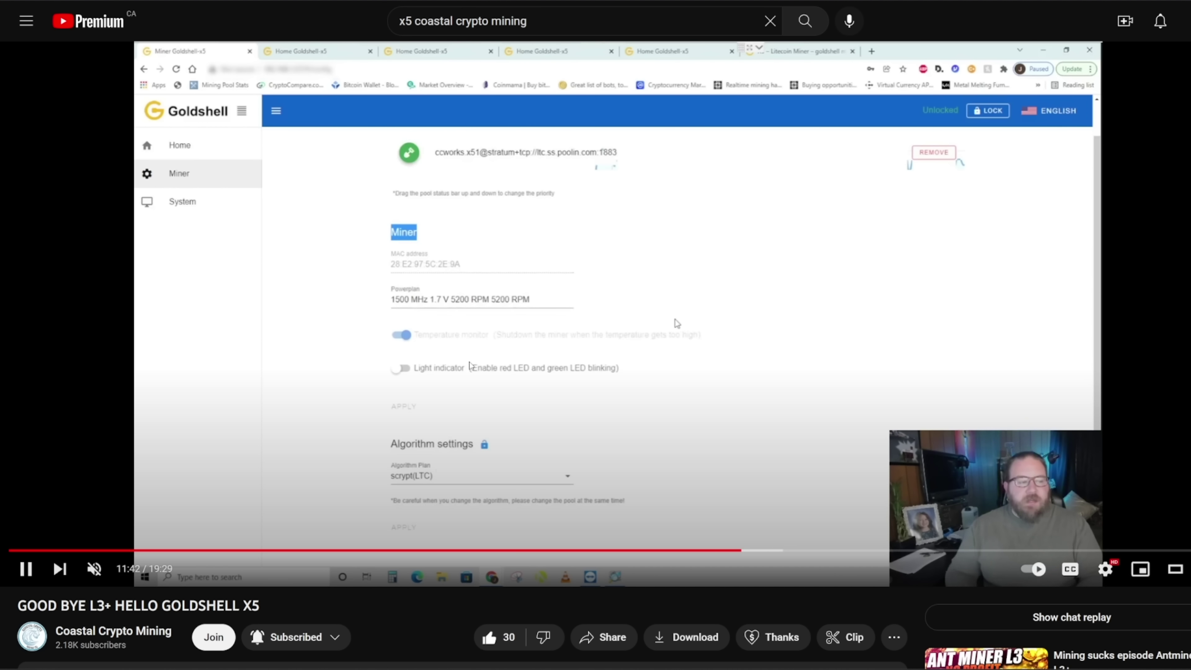
drag(78, 606, 259, 606)
click(367, 615)
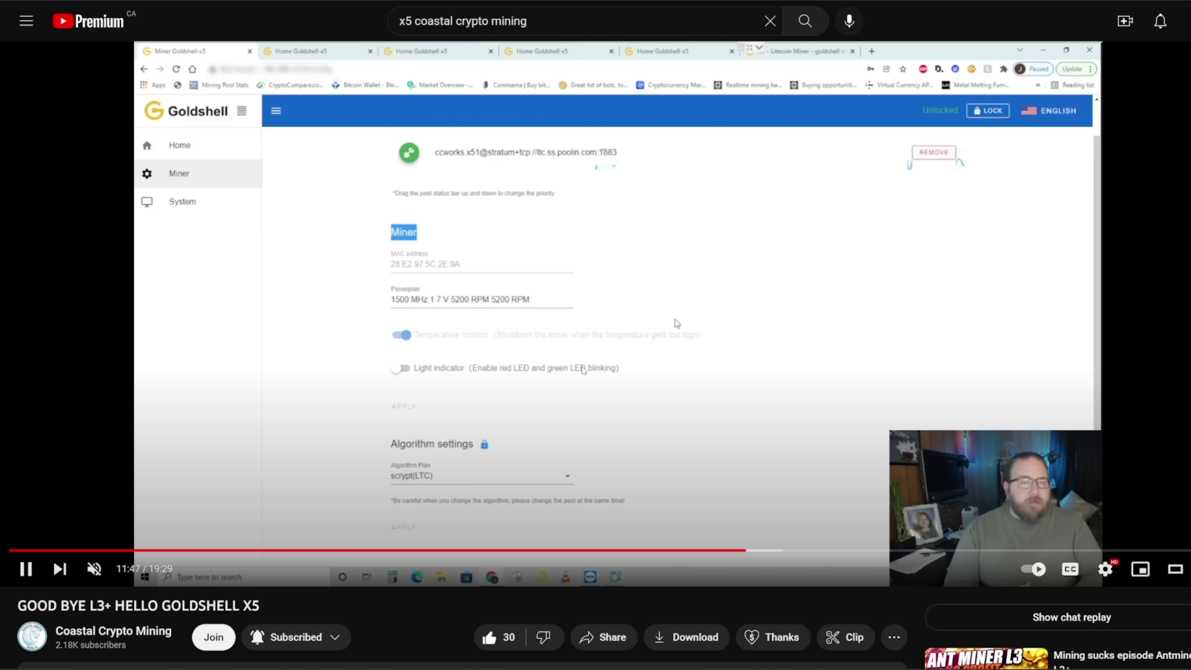
click(741, 551)
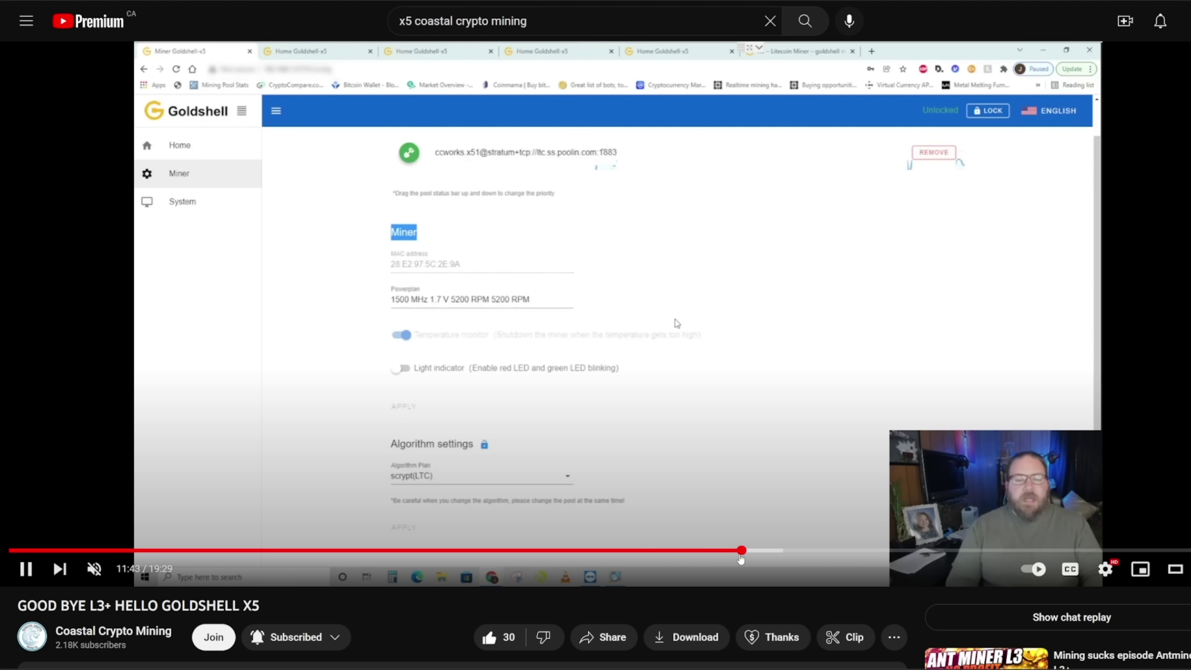
click(736, 550)
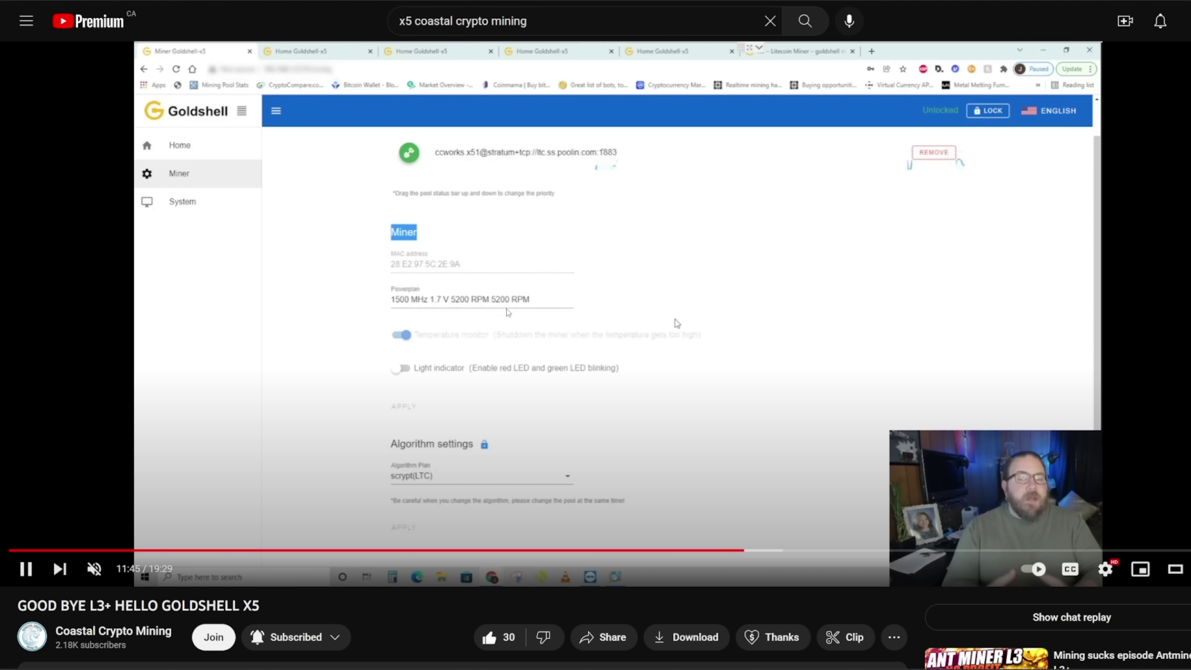
click(677, 323)
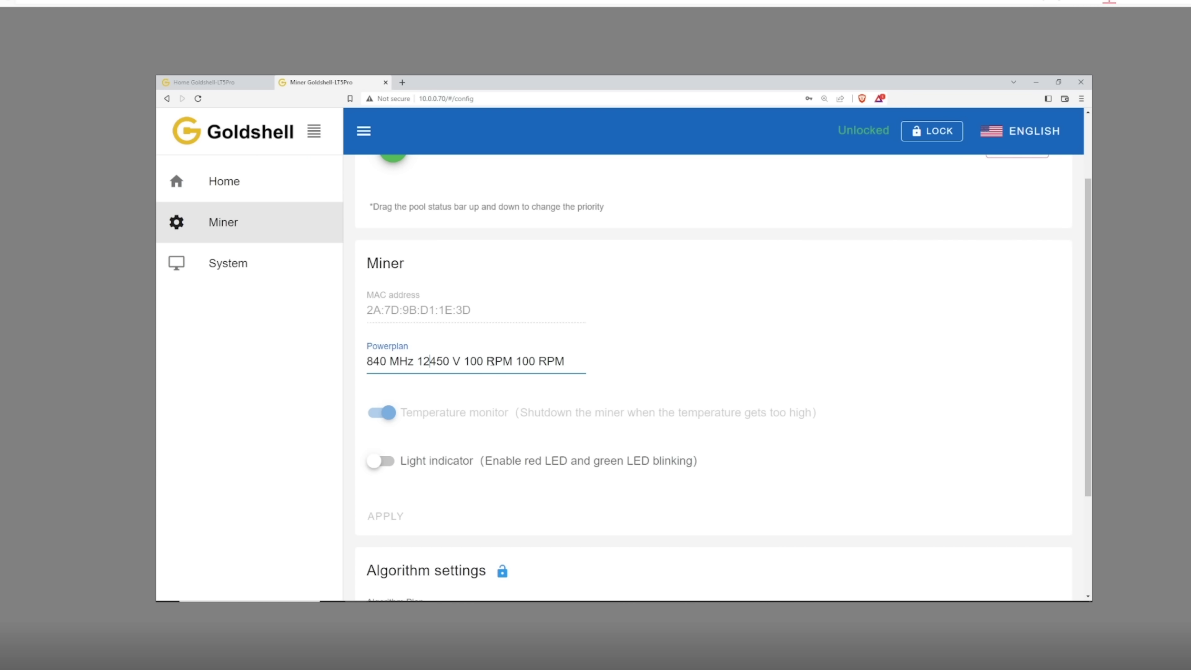
Confirm the model name Goldshell-LT5Pro on the home dashboard, then go back to the Powerplan values
drag(514, 362, 373, 362)
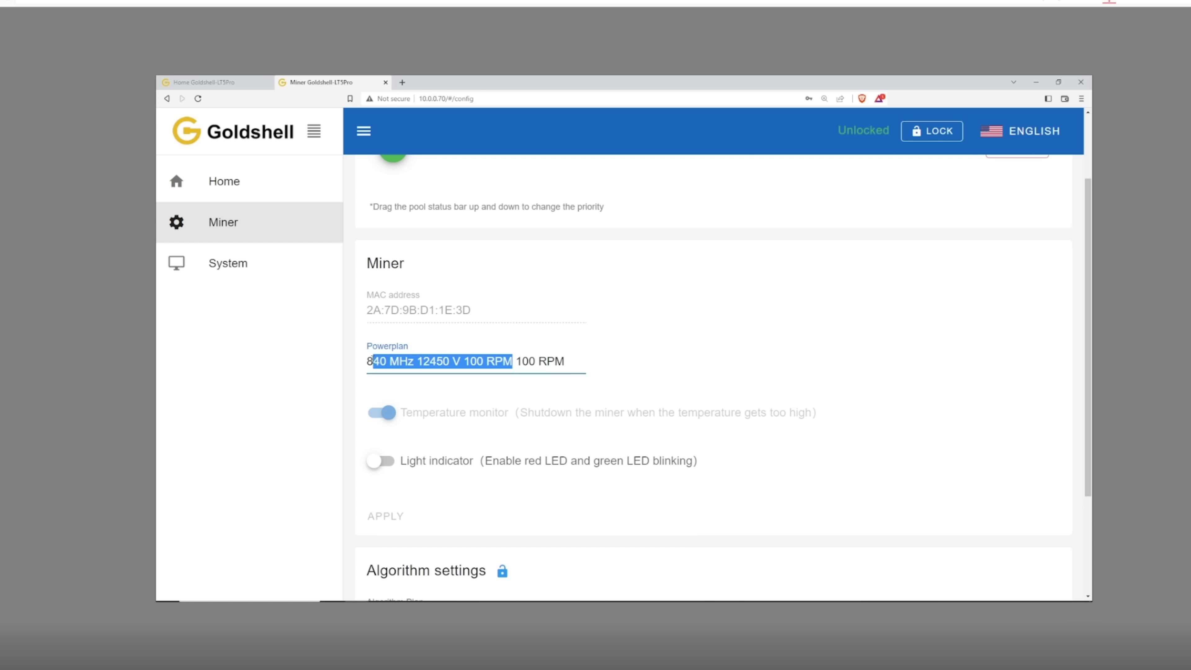
click(370, 362)
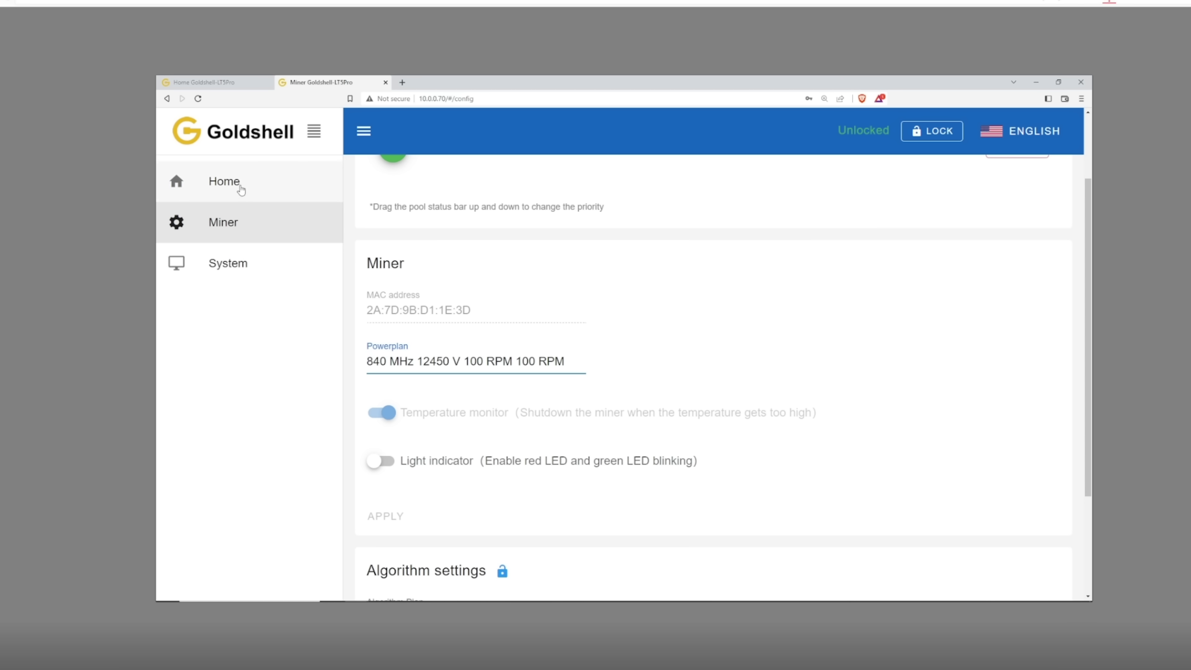
click(221, 83)
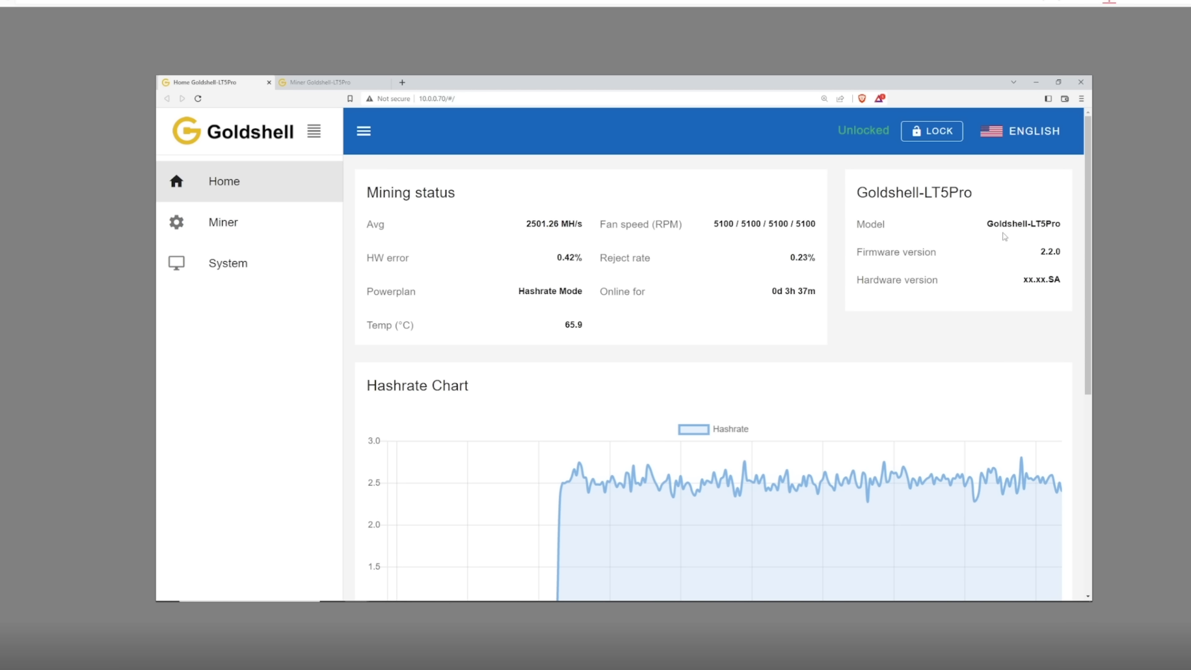
triple_click(1065, 228)
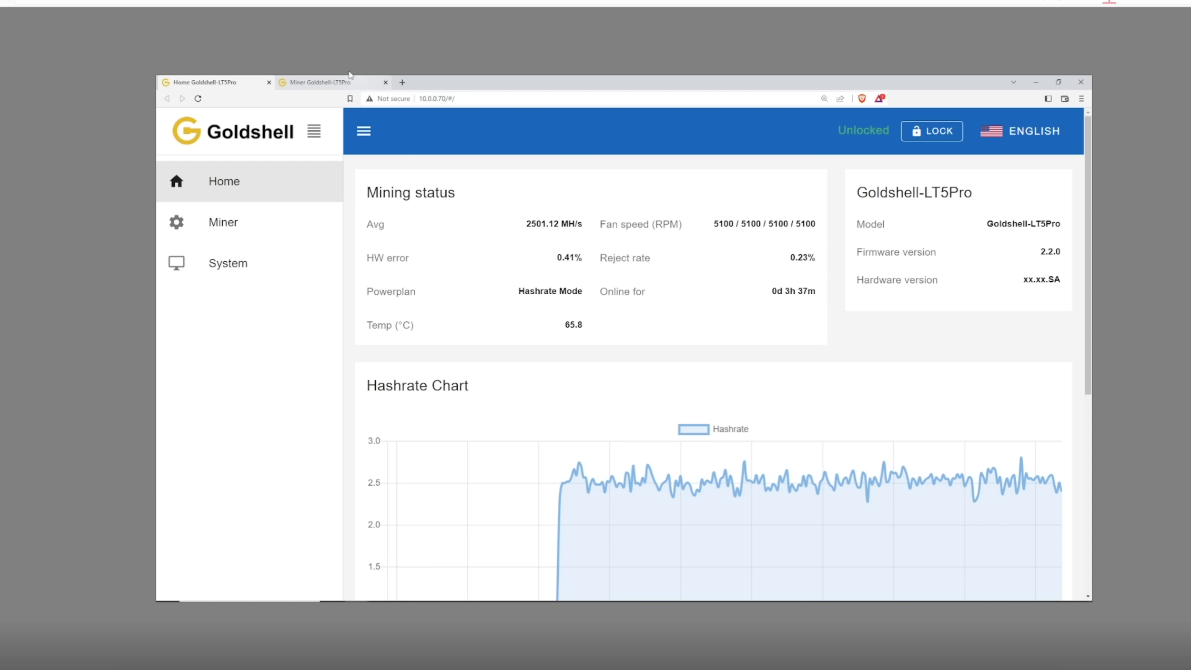
click(350, 86)
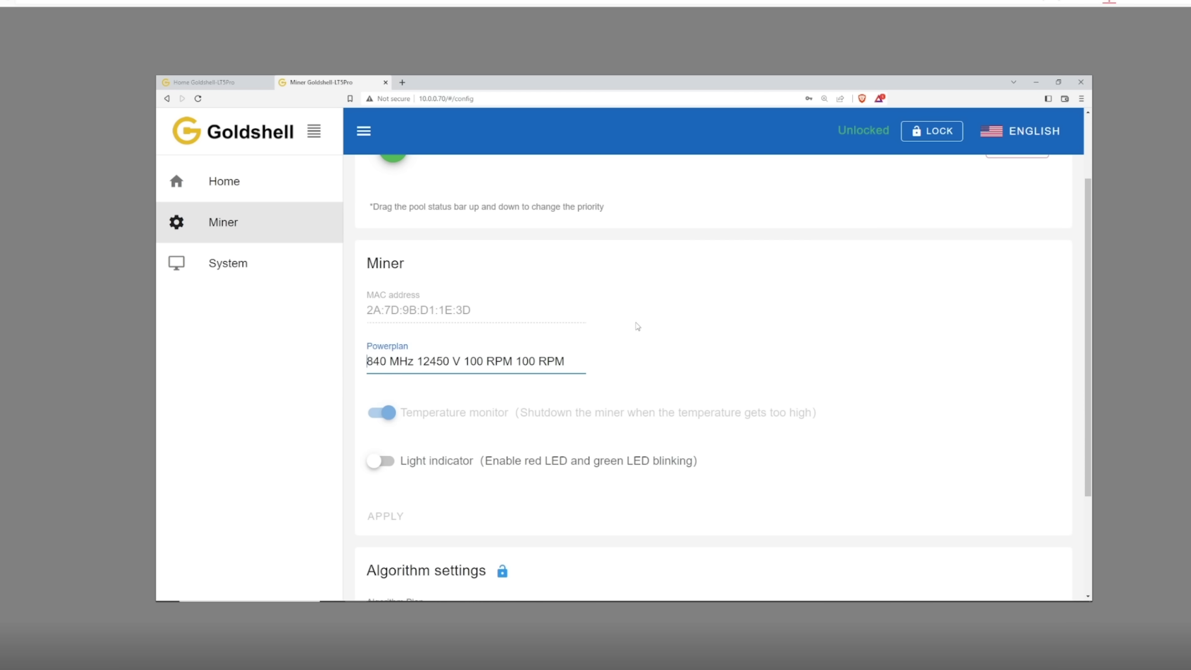
drag(565, 361, 399, 361)
Change the Powerplan to 700 MHz and 12420 V, keeping both fans at 100 RPM
click(451, 361)
key(BackSpace)
key(BackSpace)
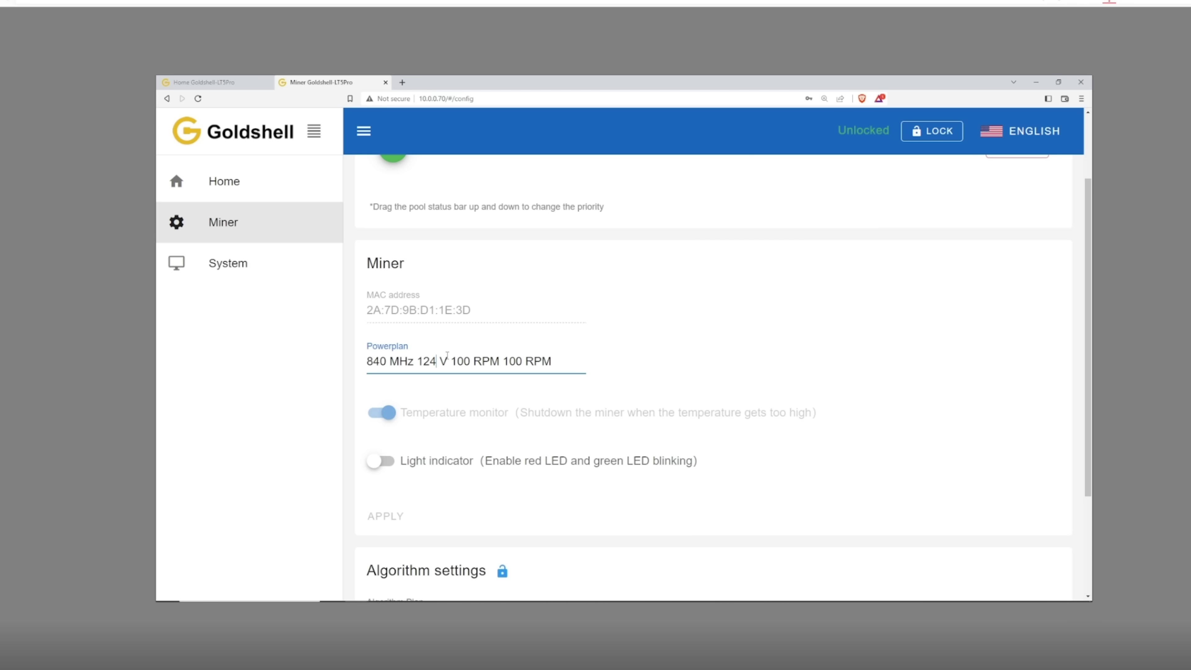
text(20)
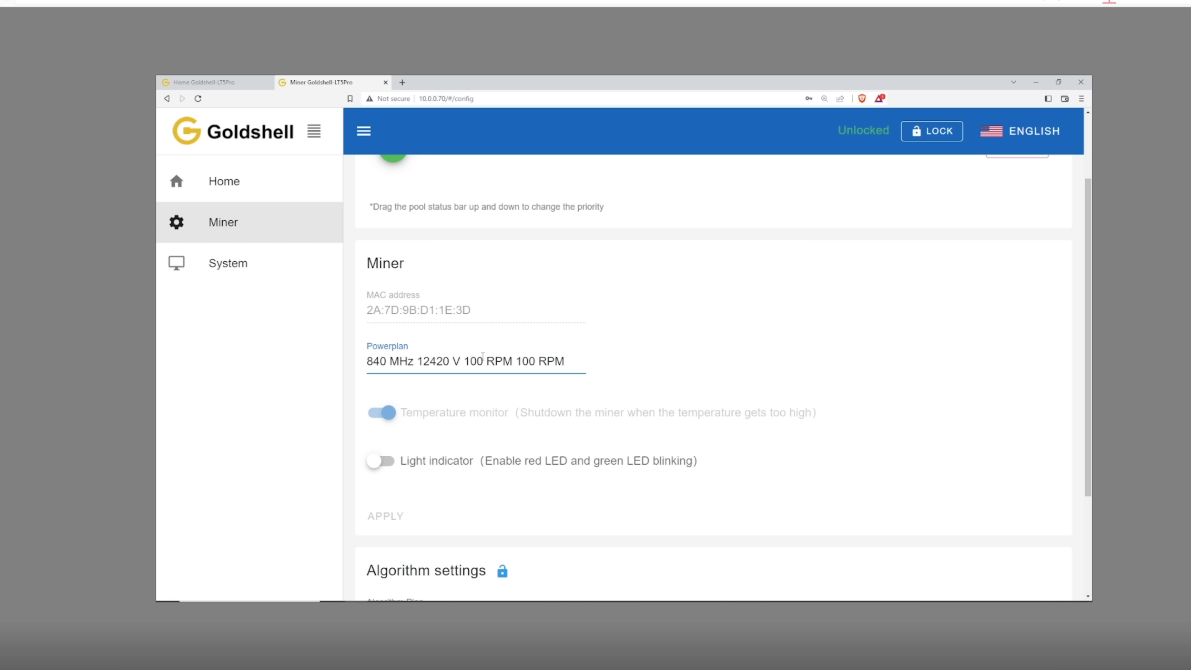
drag(483, 359, 462, 361)
drag(387, 362, 367, 362)
text(700)
click(618, 304)
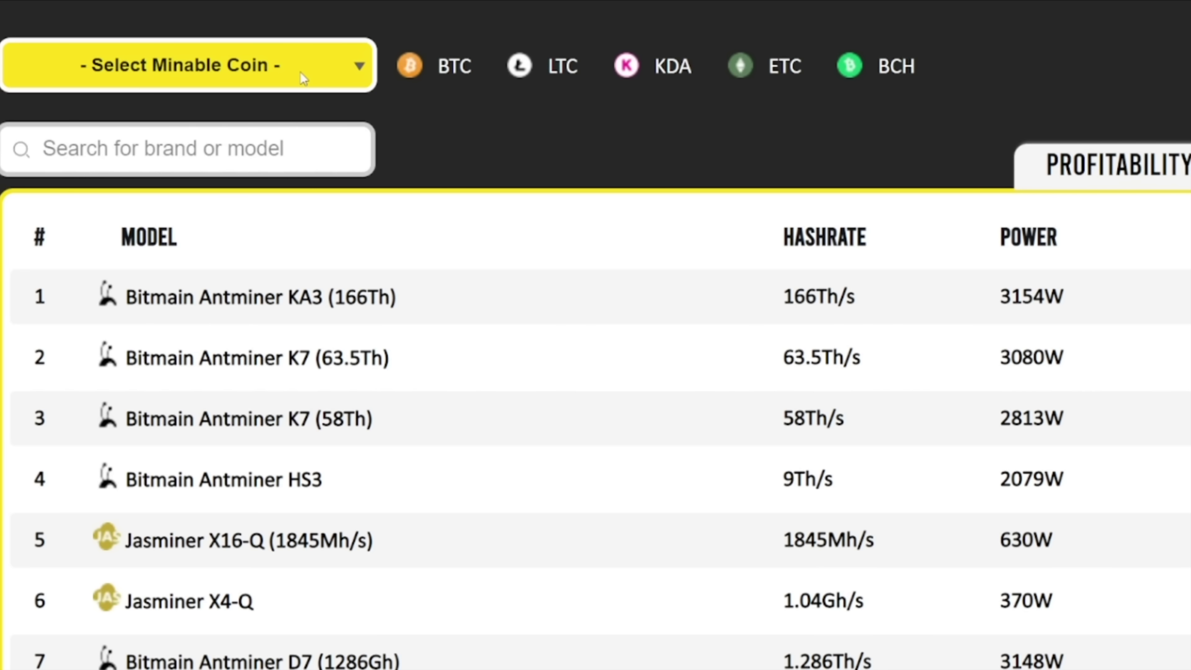
Scroll through the 'Select Minable Coin' dropdown list on MineTheASIC
click(301, 72)
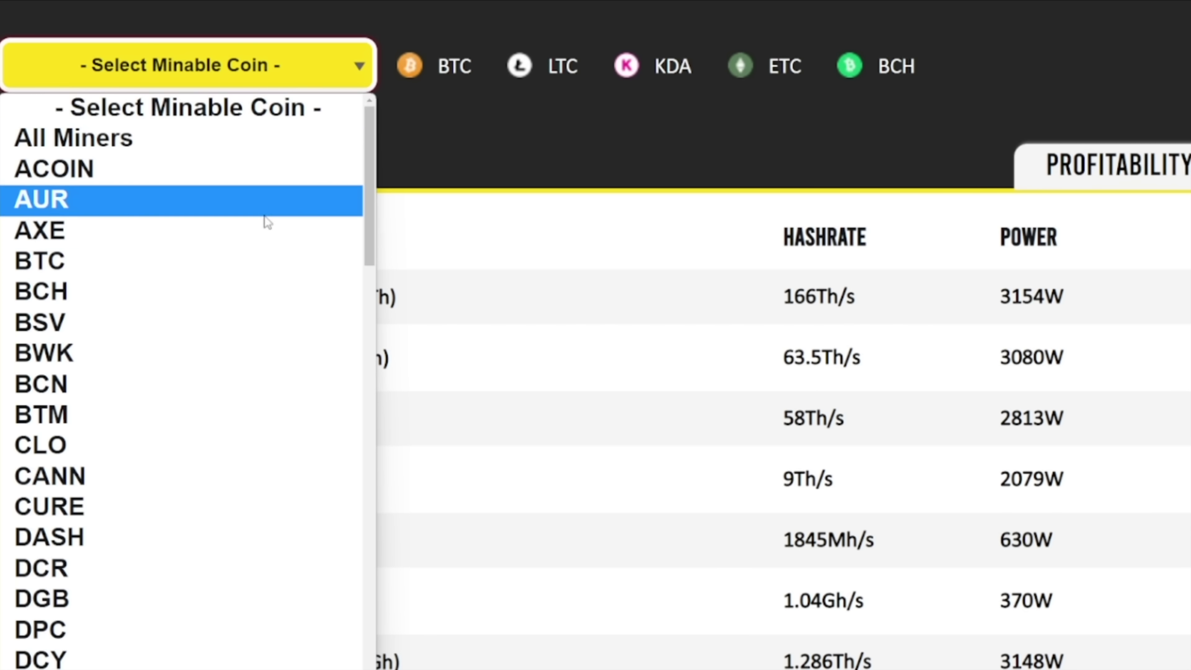
scroll(264, 338, down, 5)
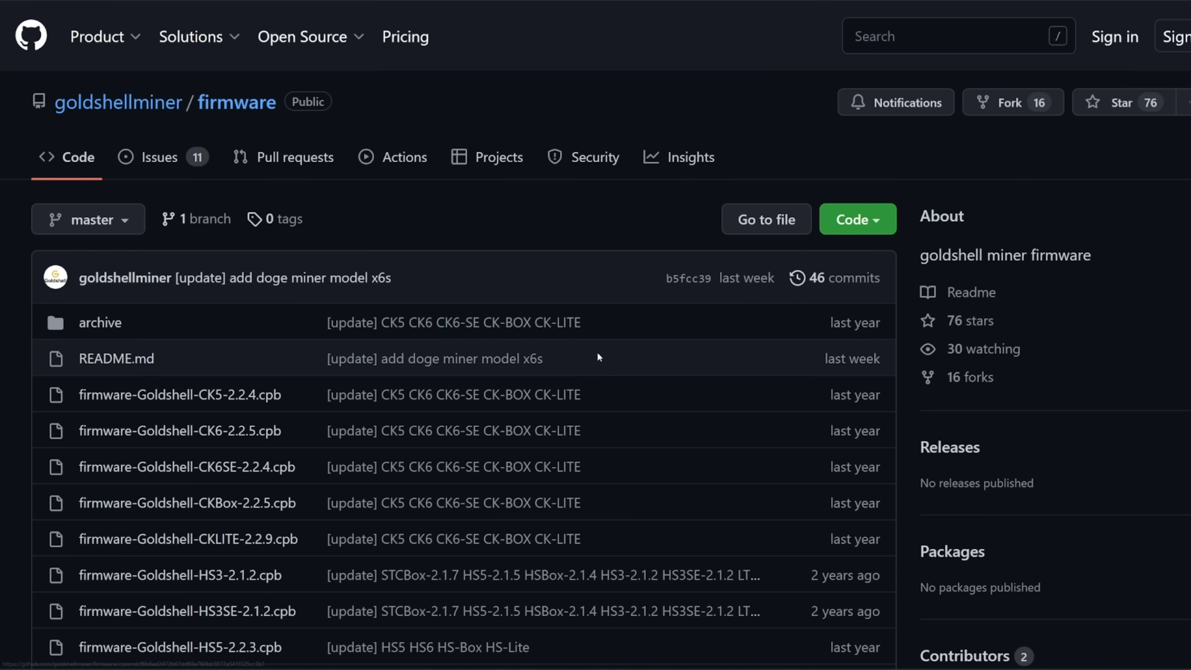
scroll(597, 352, down, 3)
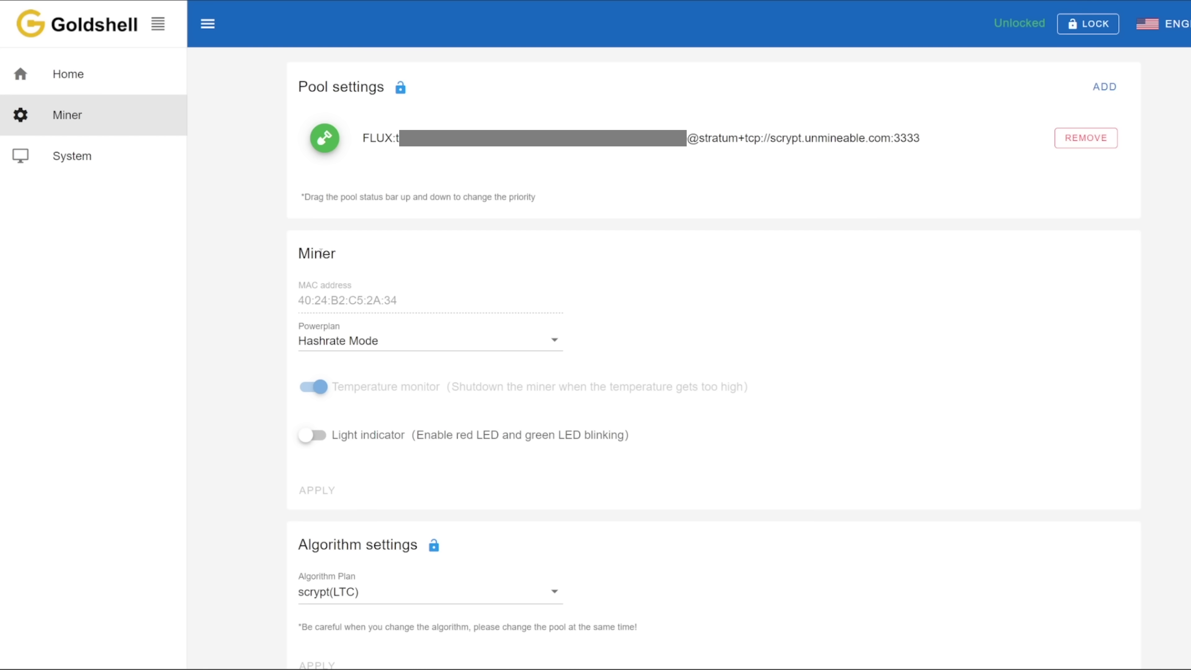
double_click(320, 252)
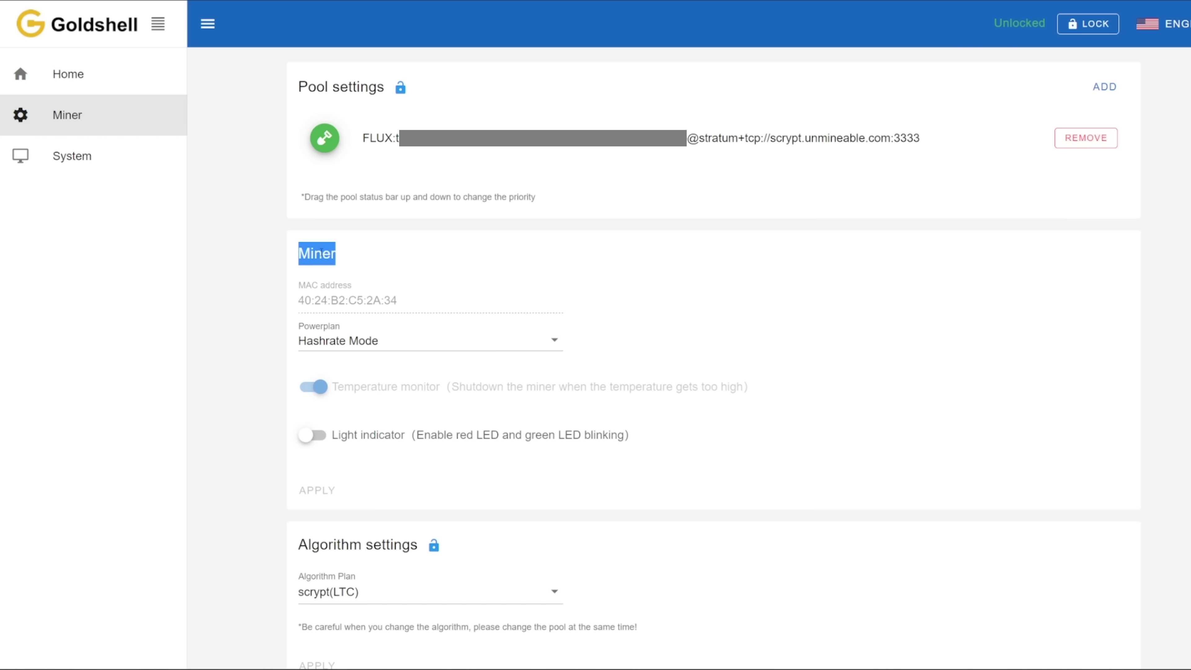
click(414, 340)
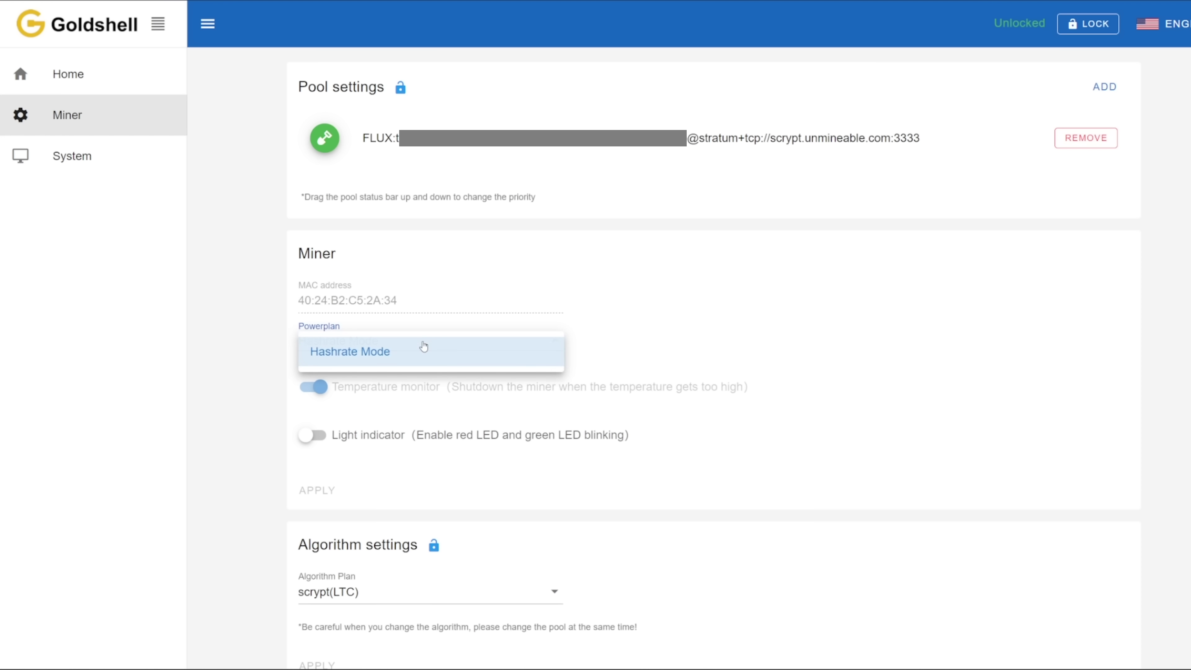
click(380, 349)
double_click(320, 255)
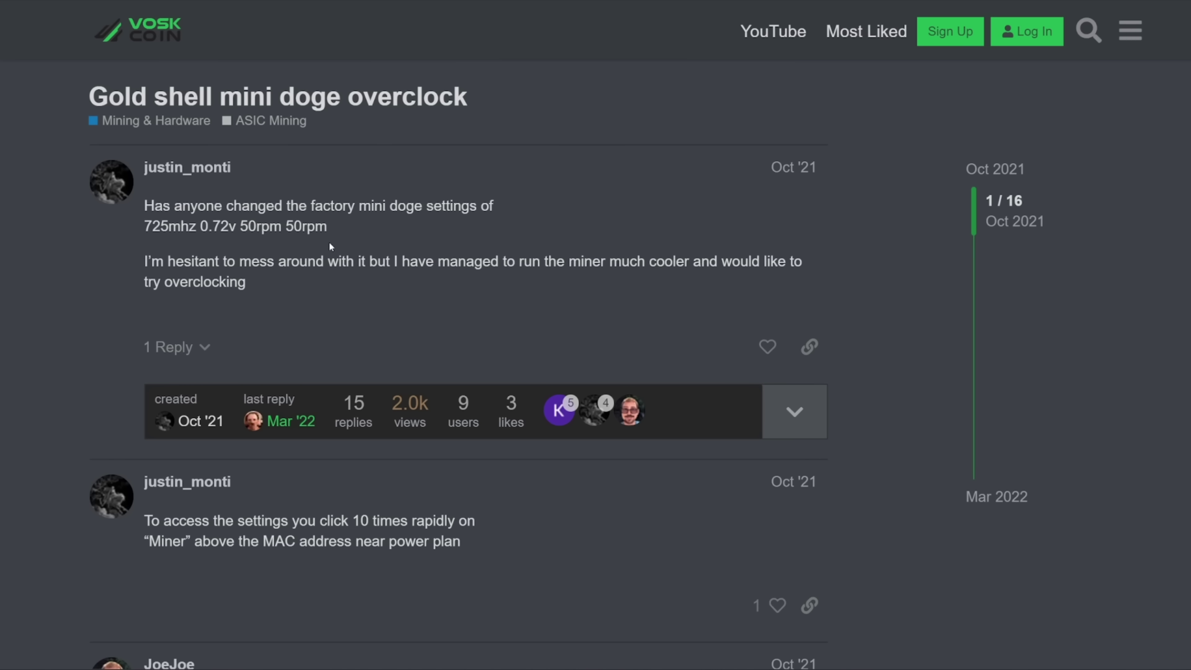
Highlight the factory mini doge settings question and the reply about clicking 'Miner' ten times
drag(328, 241, 143, 206)
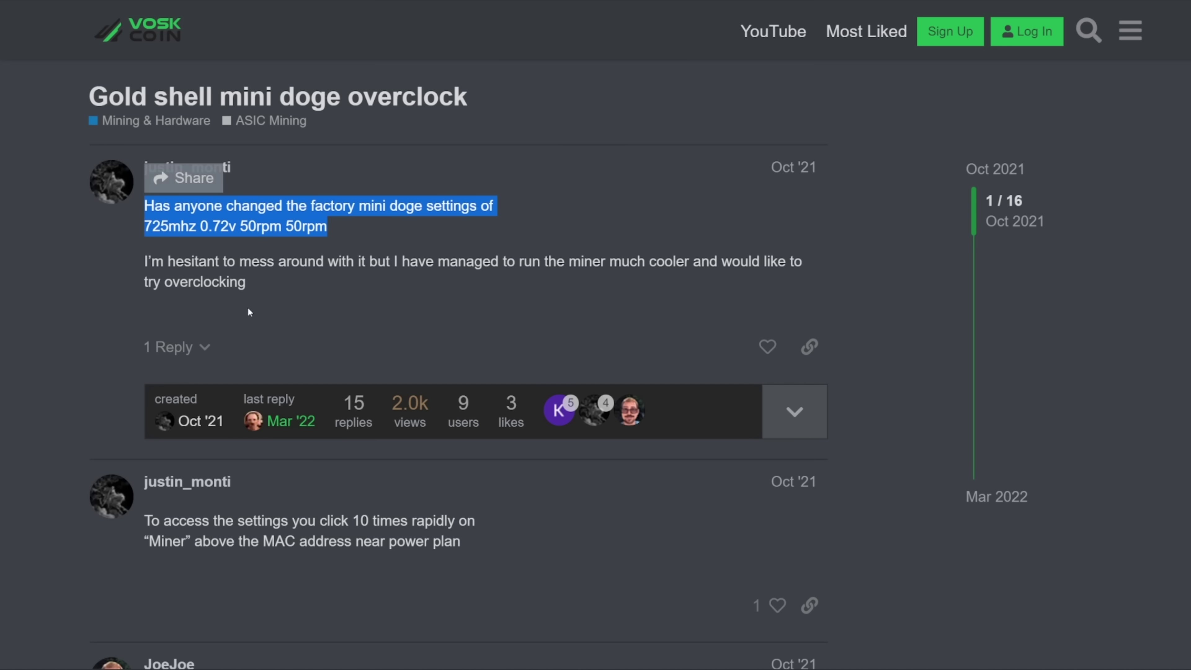
click(249, 312)
scroll(223, 354, down, 3)
drag(151, 375, 484, 405)
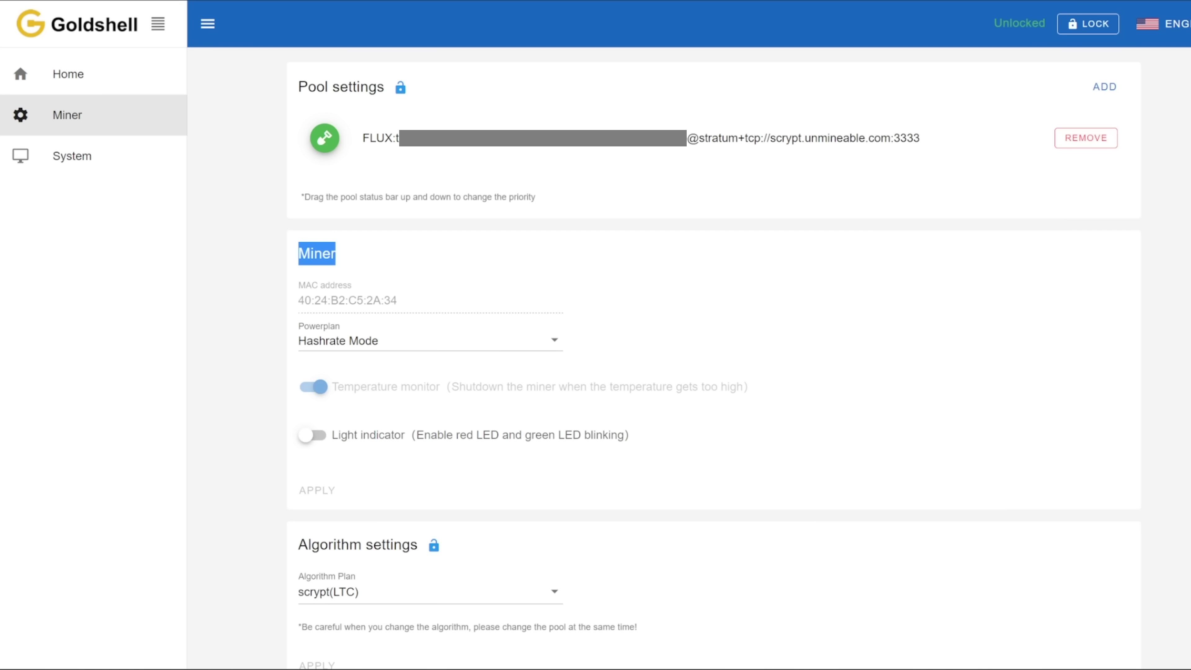
Open the MiniDOGEPro's home dashboard and highlight its 2.2.5 firmware version
click(366, 262)
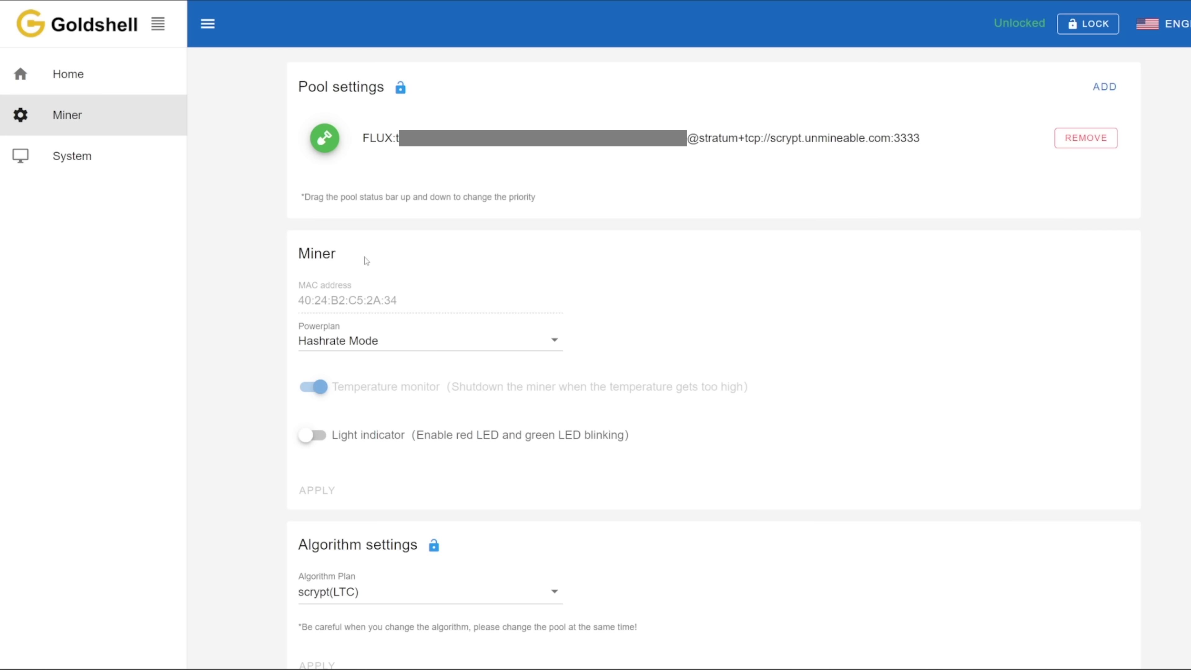
click(105, 74)
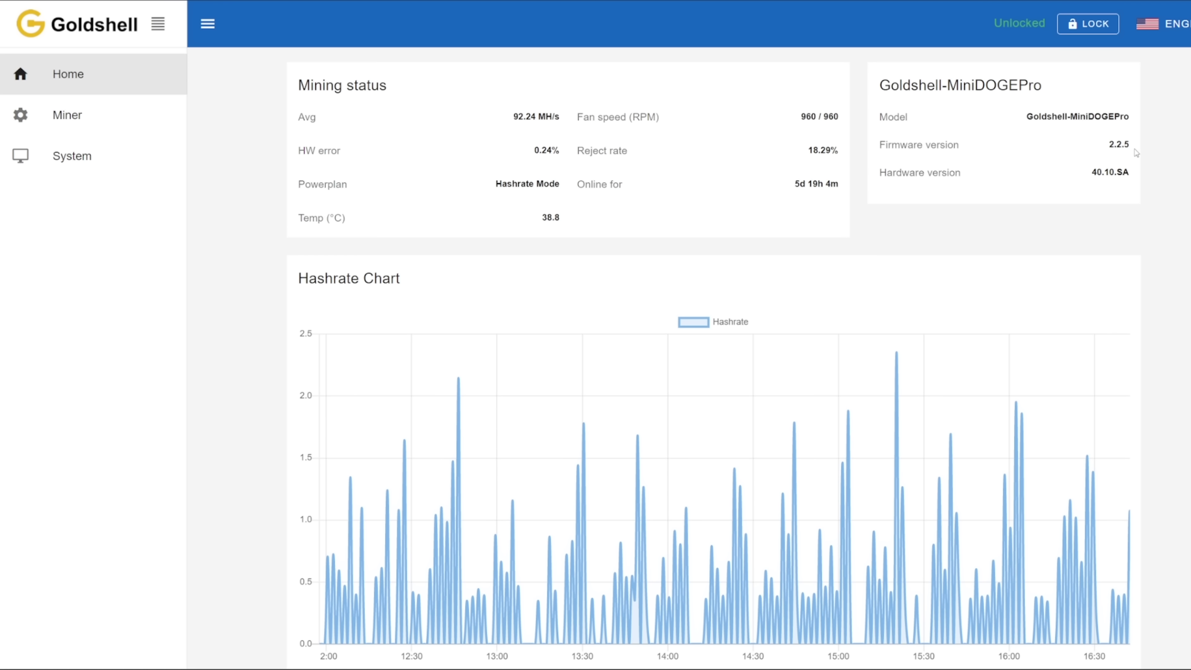
drag(1108, 145, 1130, 144)
Switch to the goldshellminer/firmware GitHub tab and scroll back to the top of its file list
key(ctrl+Tab)
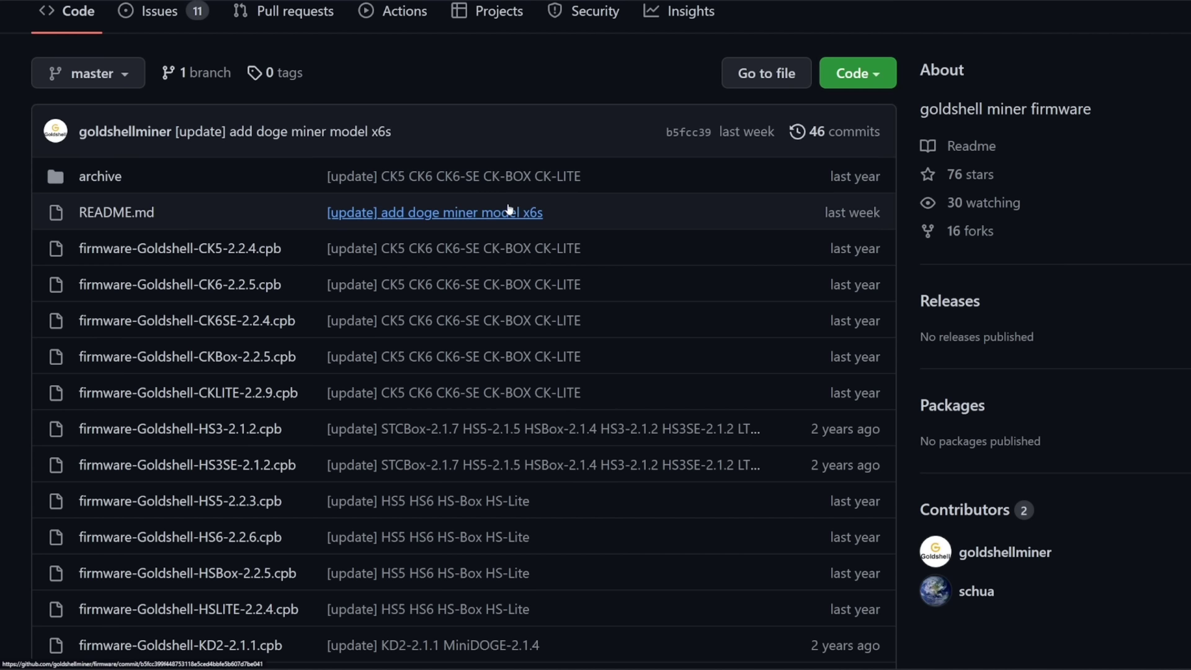
scroll(509, 211, down, 14)
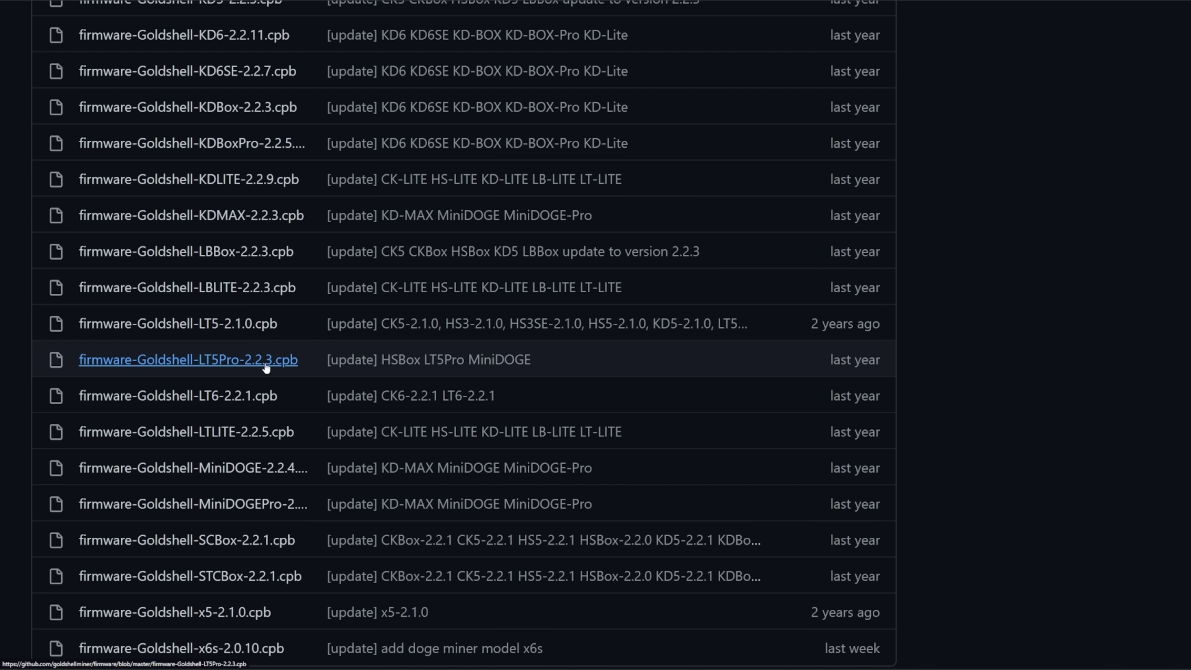
scroll(266, 368, up, 15)
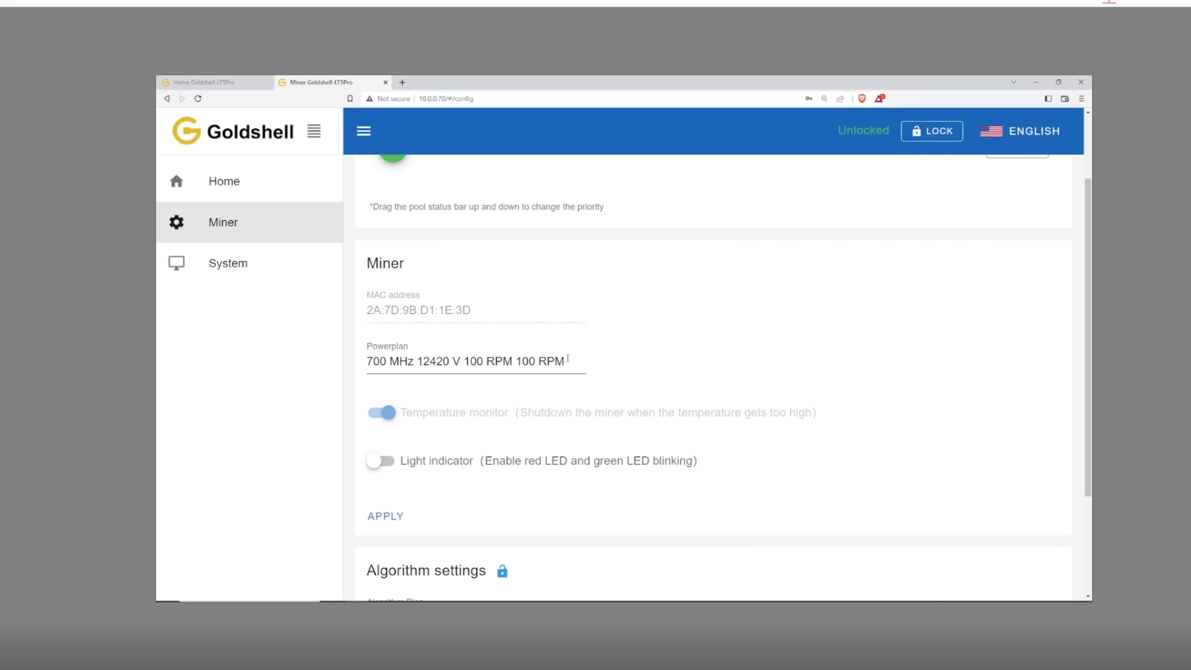
Select the whole Powerplan value 700 MHz 12420 V 100 RPM 100 RPM
drag(568, 358, 349, 368)
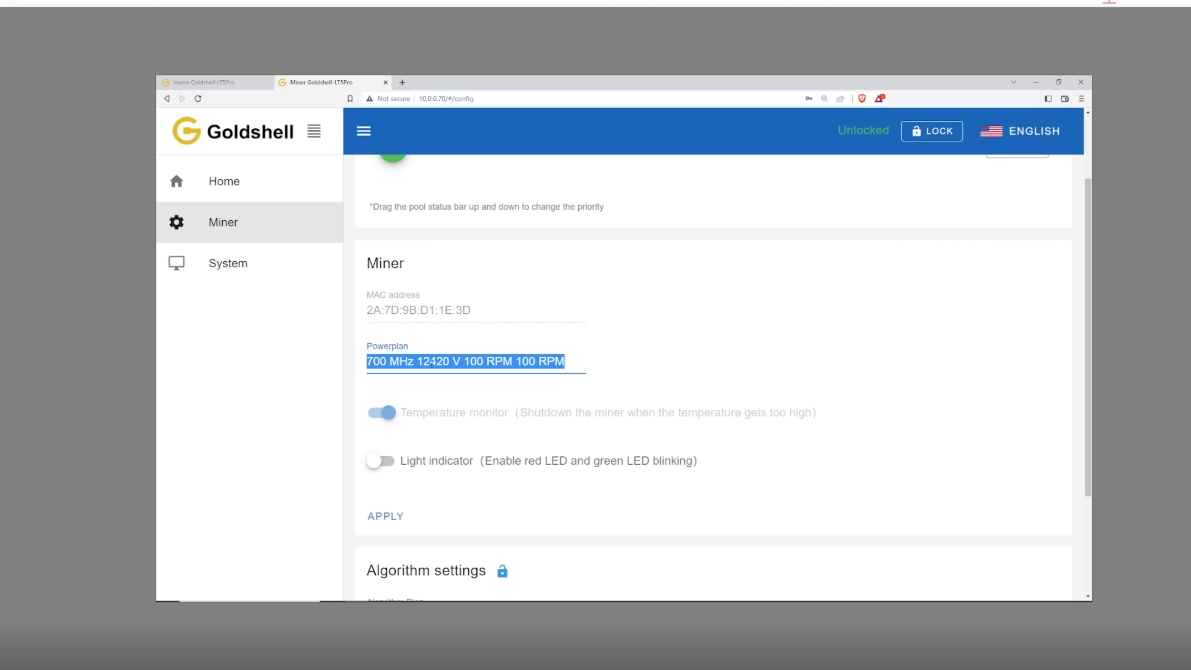
click(454, 362)
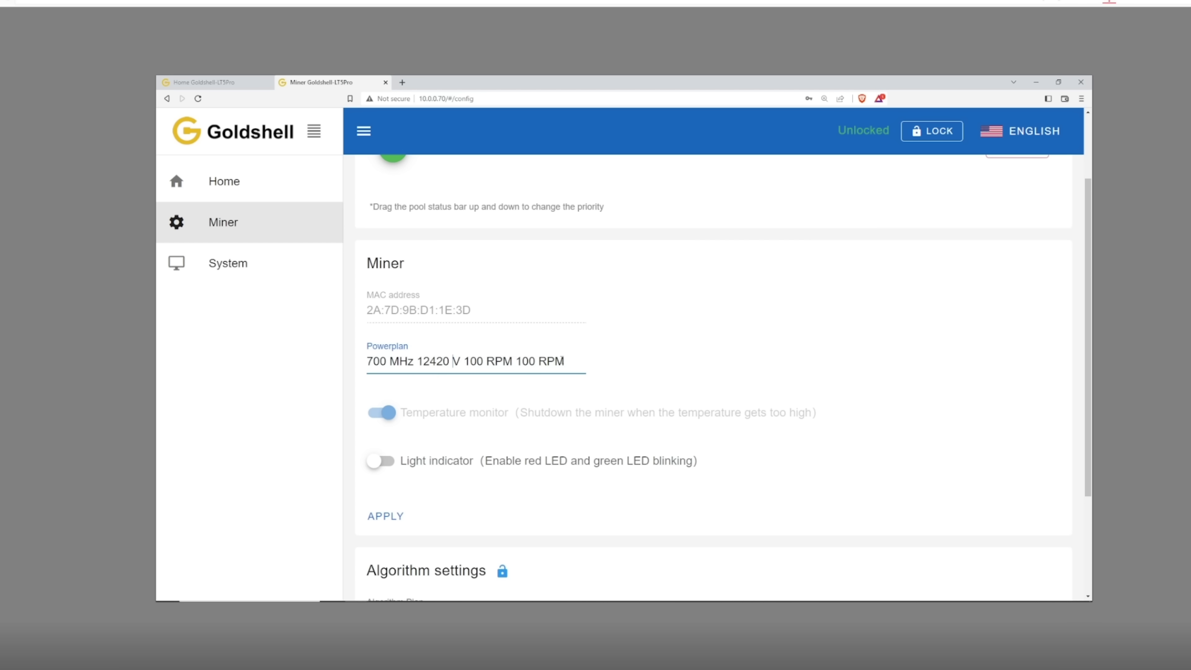
drag(565, 361, 355, 370)
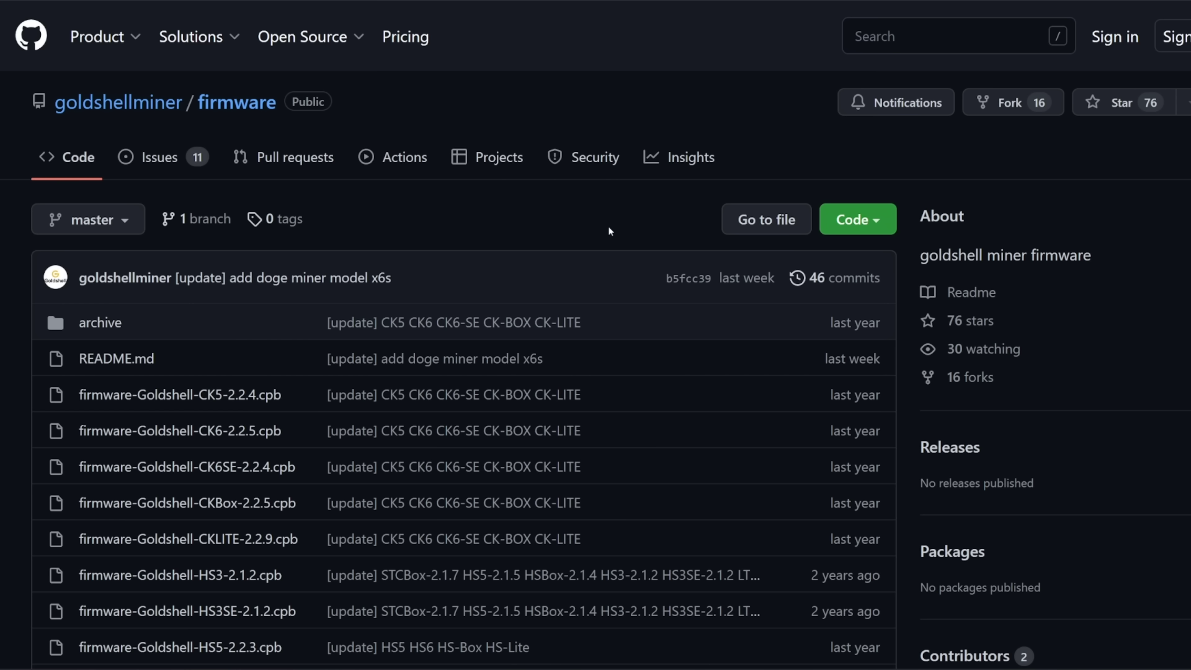
Filter the firmware repository with 'lt5' in the Go to file finder
click(759, 228)
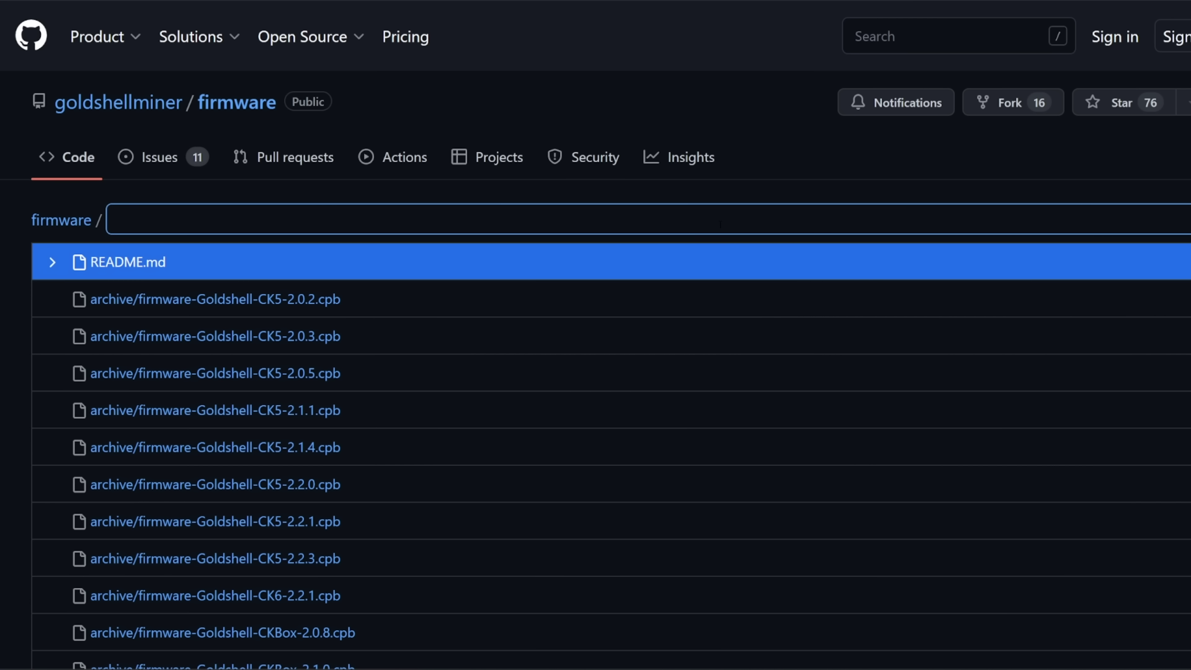
text(lt5)
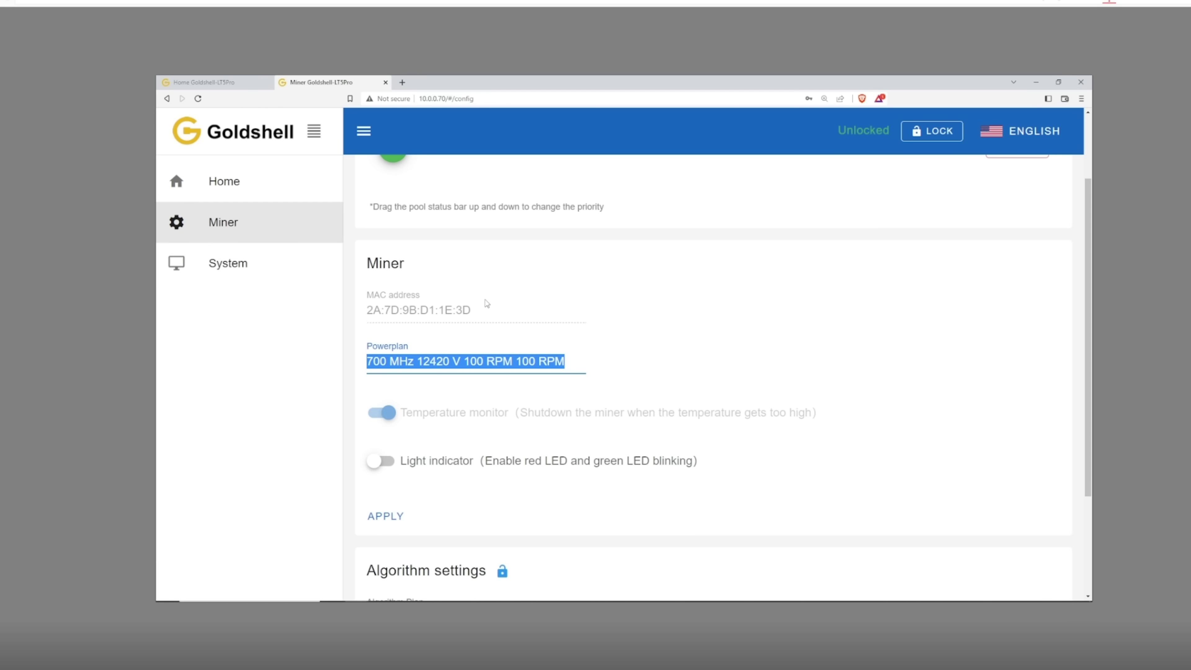
Reload the config page via Home and Miner, then highlight the Miner heading
click(488, 304)
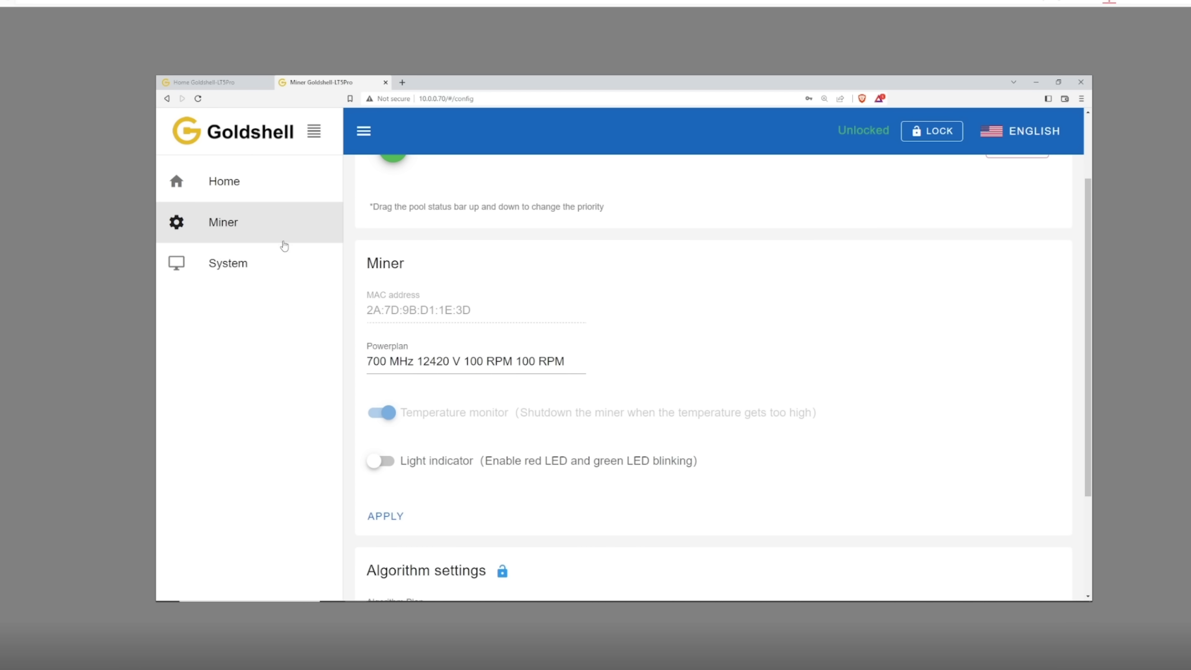
click(243, 195)
click(223, 228)
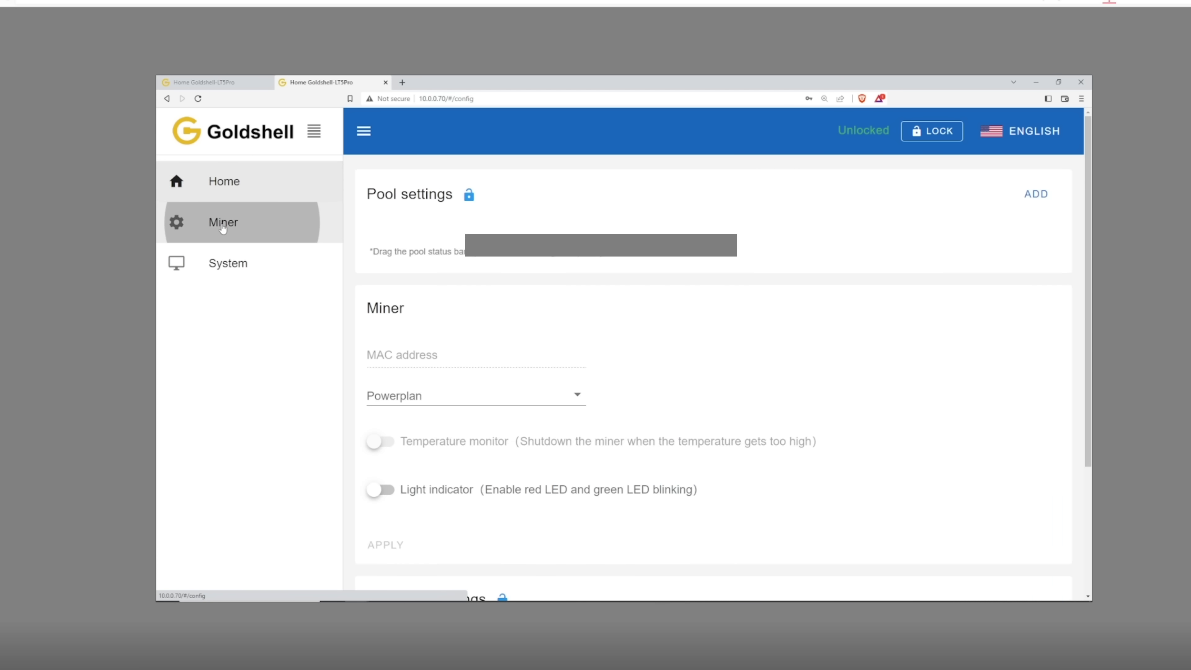
double_click(384, 359)
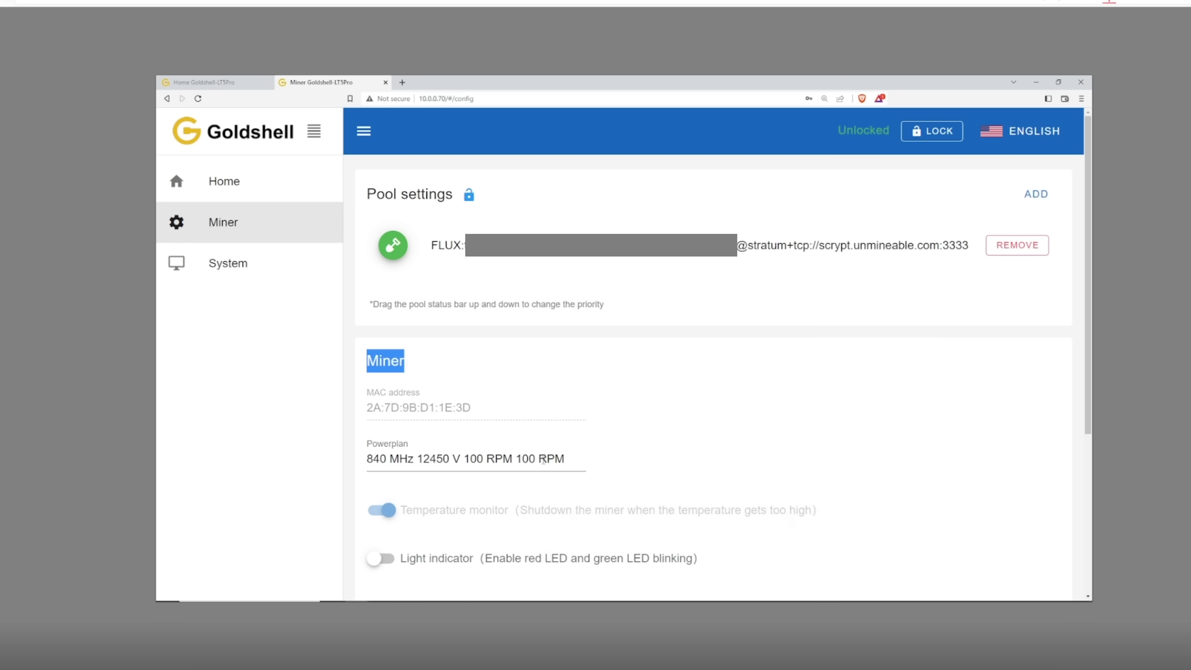
click(378, 372)
drag(411, 367, 353, 363)
click(635, 448)
Delete the Powerplan value and reload the config page through Home and Miner
drag(567, 464, 348, 468)
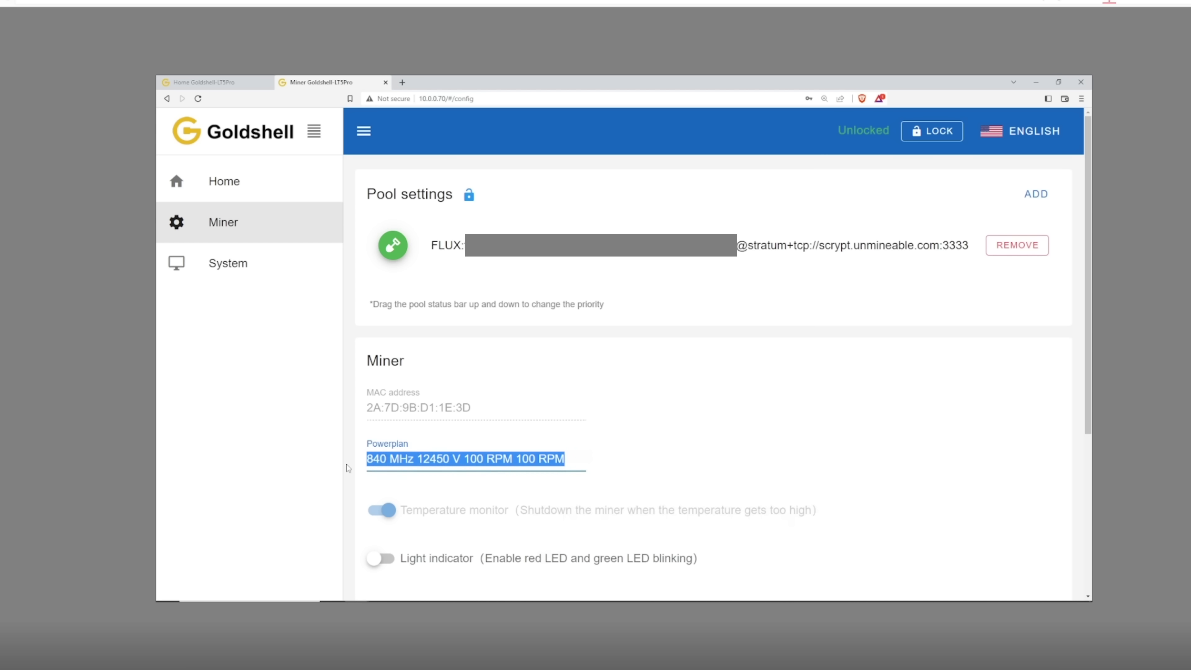
key(BackSpace)
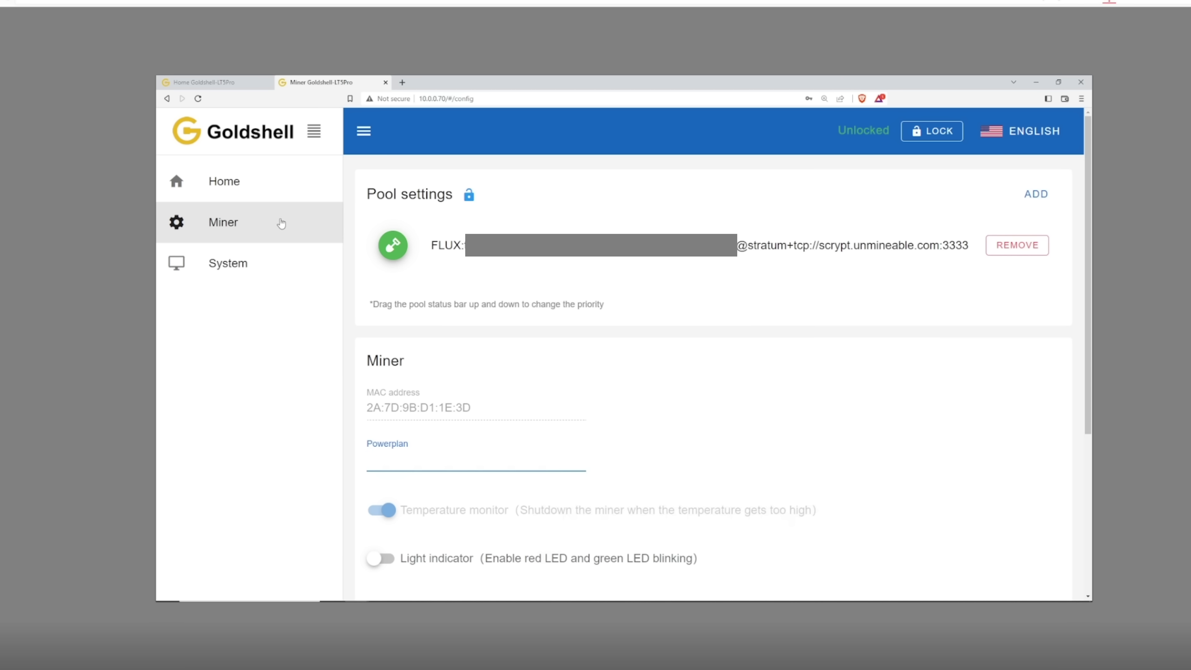
click(235, 193)
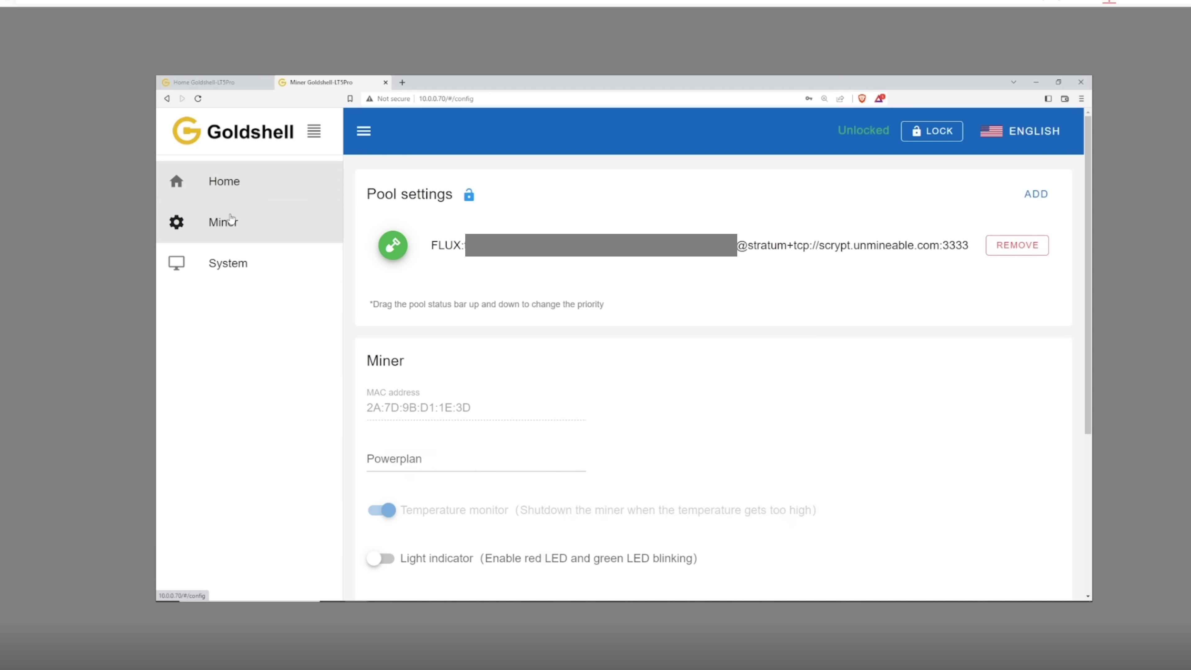
click(231, 186)
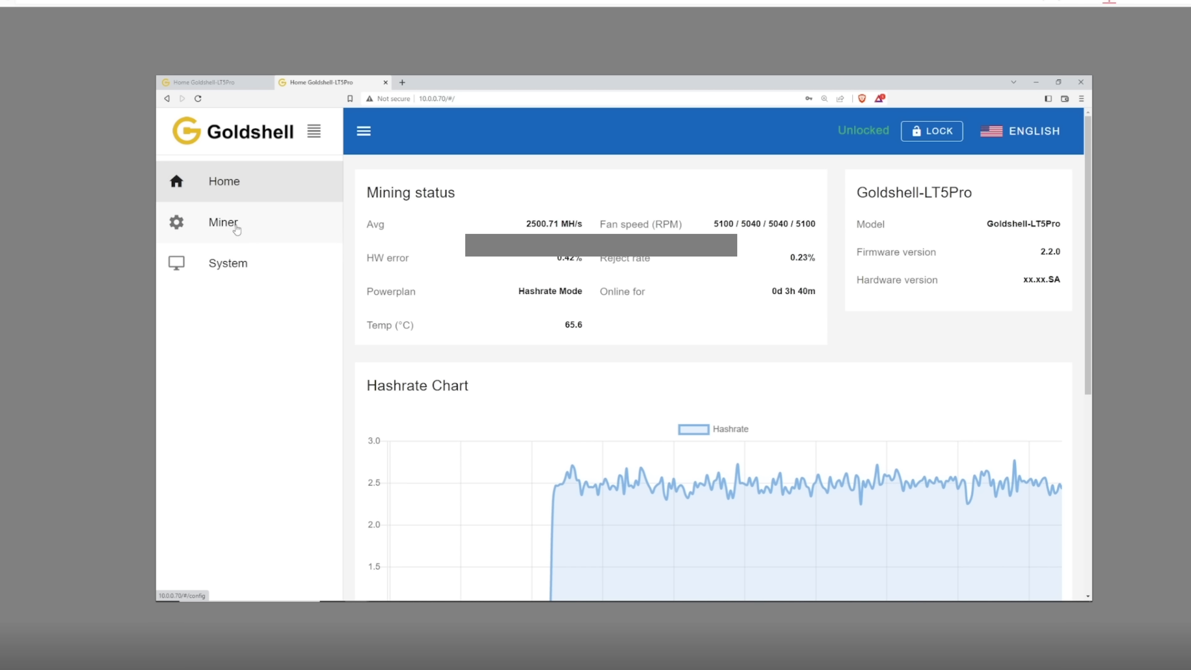
click(233, 226)
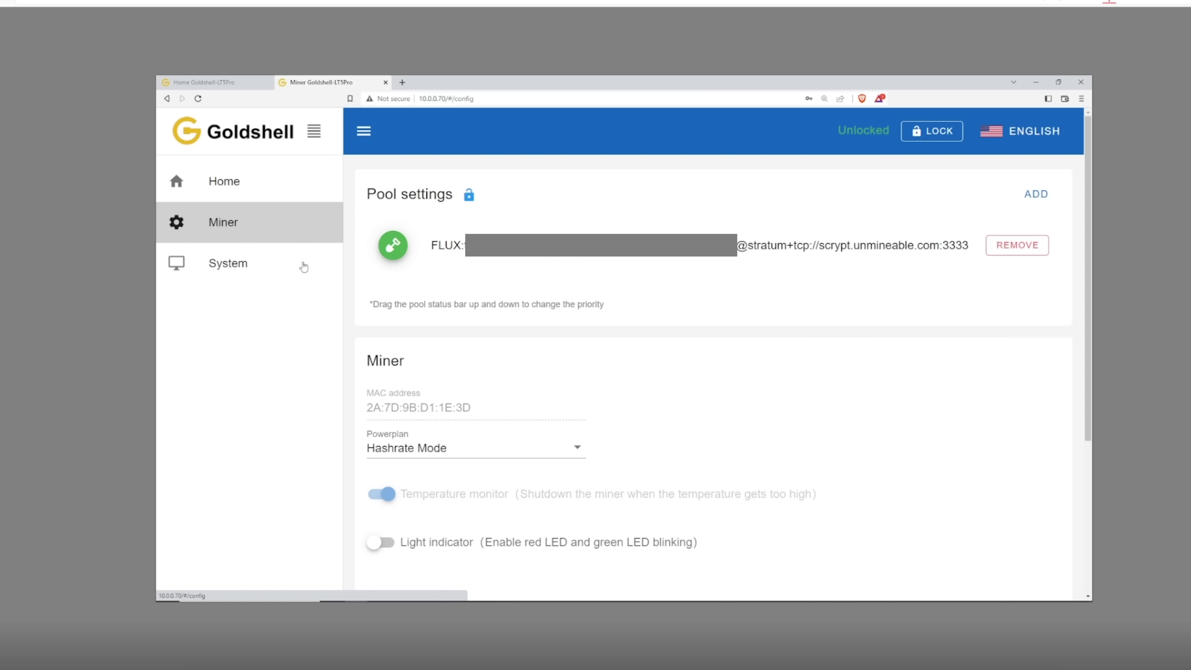
double_click(385, 362)
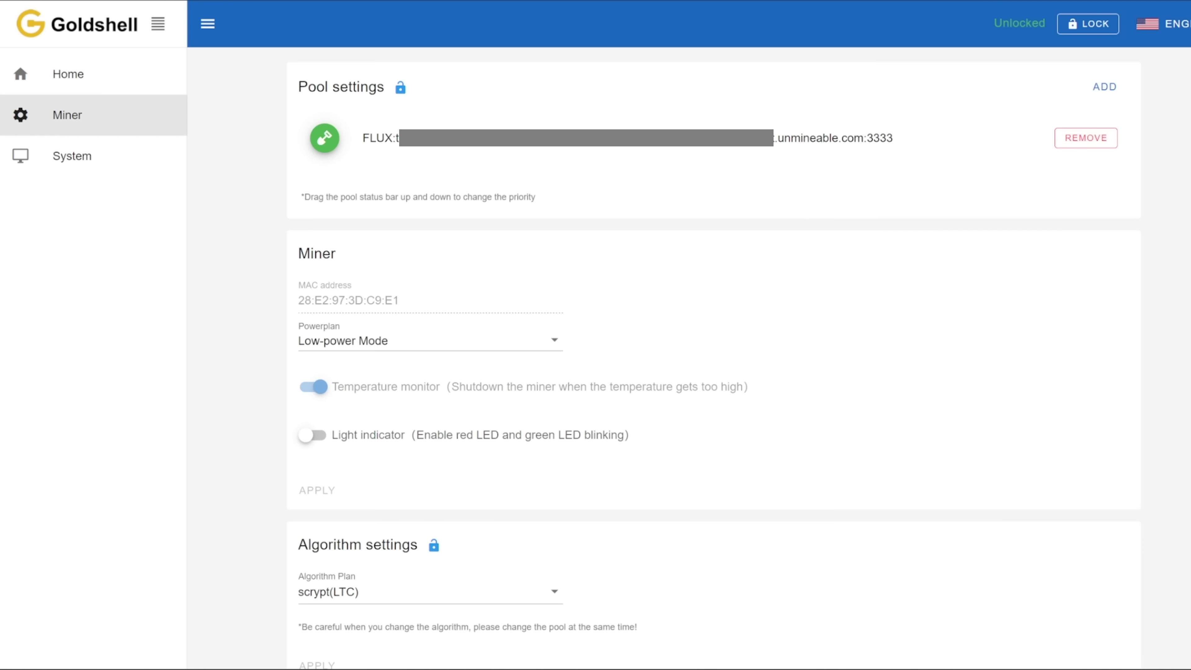
Review the scrypt miner's Powerplan list, Hashrate Mode and Low-power Mode, leaving Low-power Mode selected
click(358, 325)
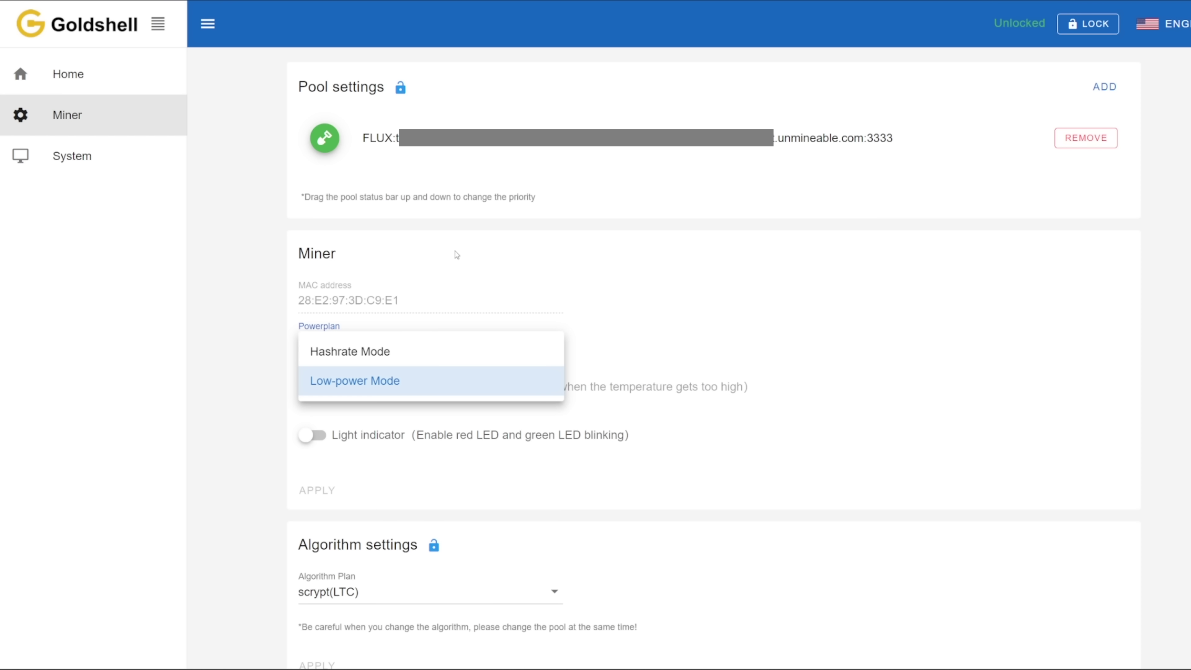
click(340, 267)
double_click(317, 253)
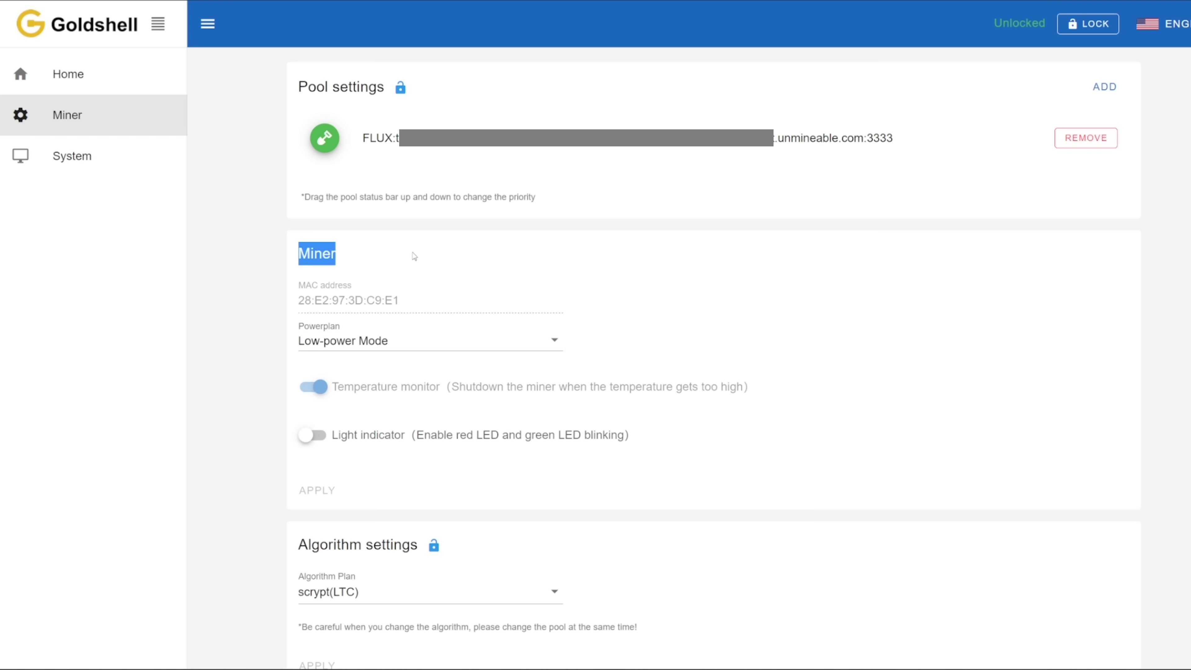
drag(361, 258, 300, 256)
click(401, 342)
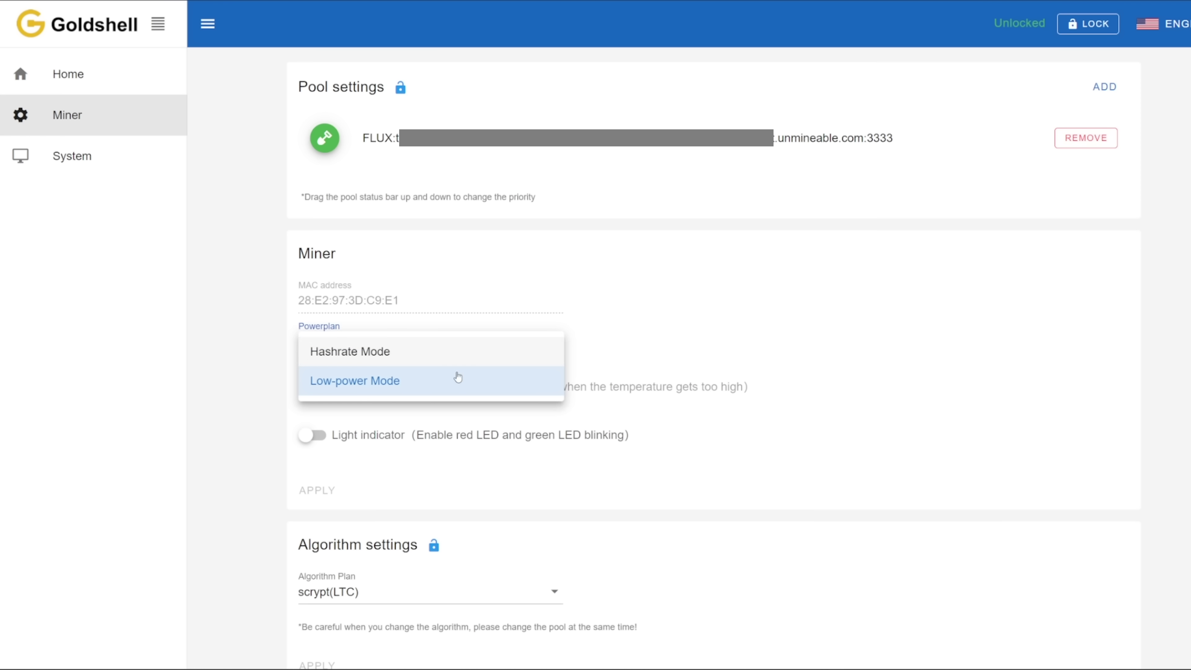
click(697, 338)
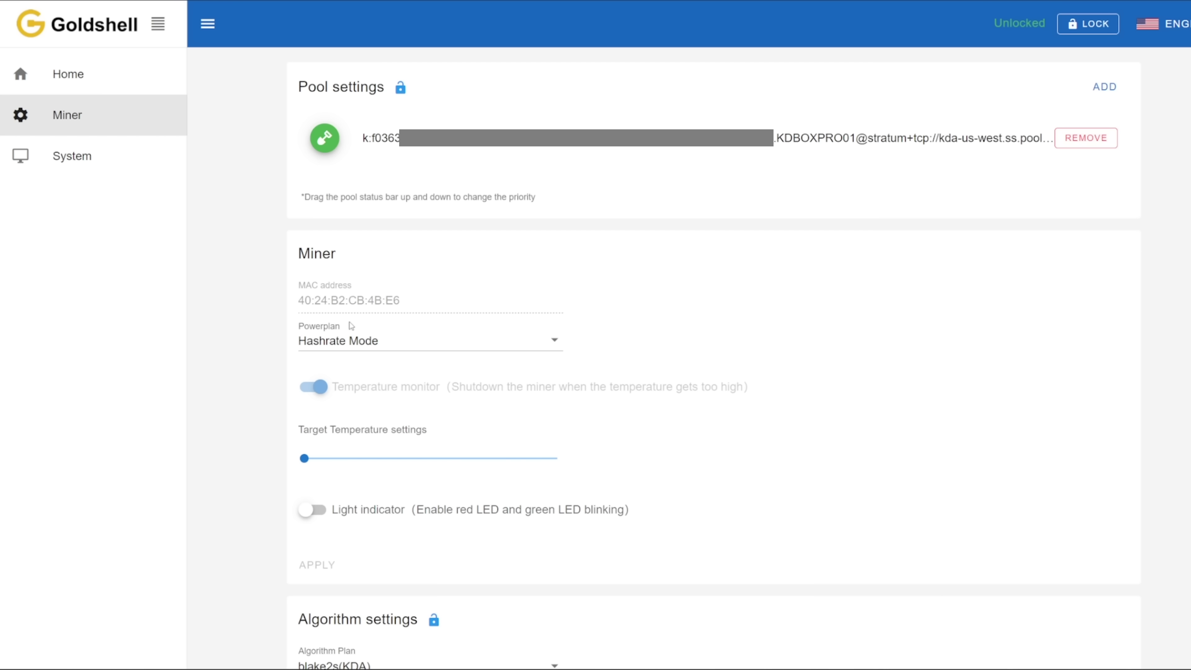
Keep the KD Box Pro's Powerplan on Hashrate Mode and open its Home dashboard
click(367, 341)
click(368, 348)
double_click(314, 253)
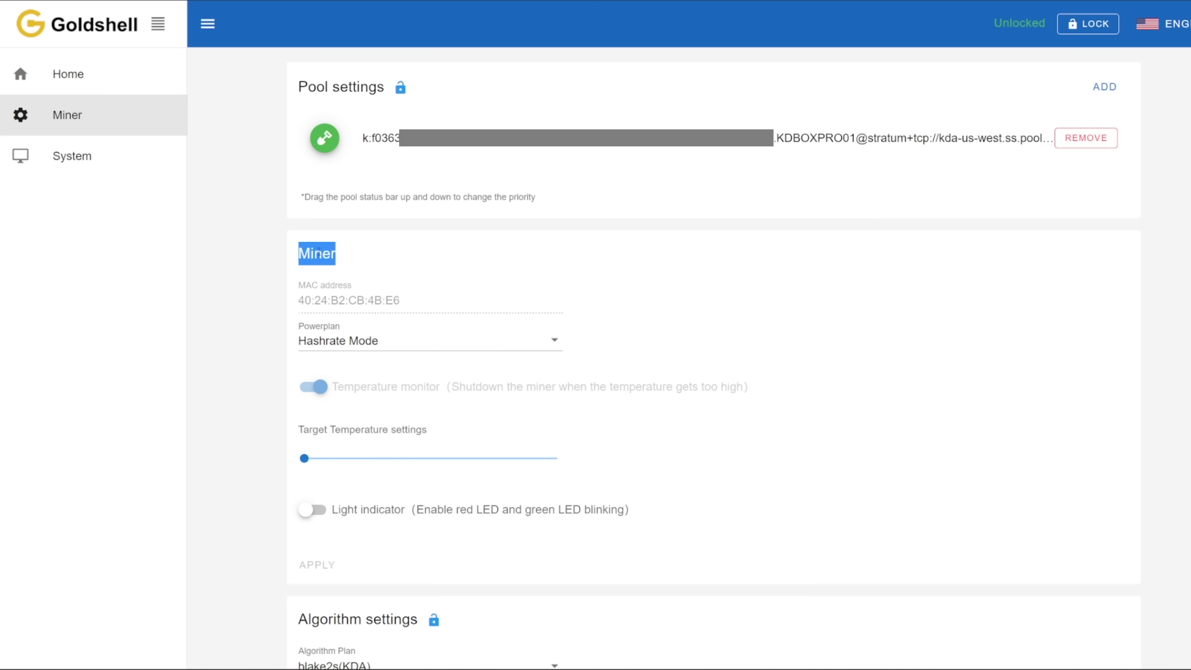
double_click(329, 258)
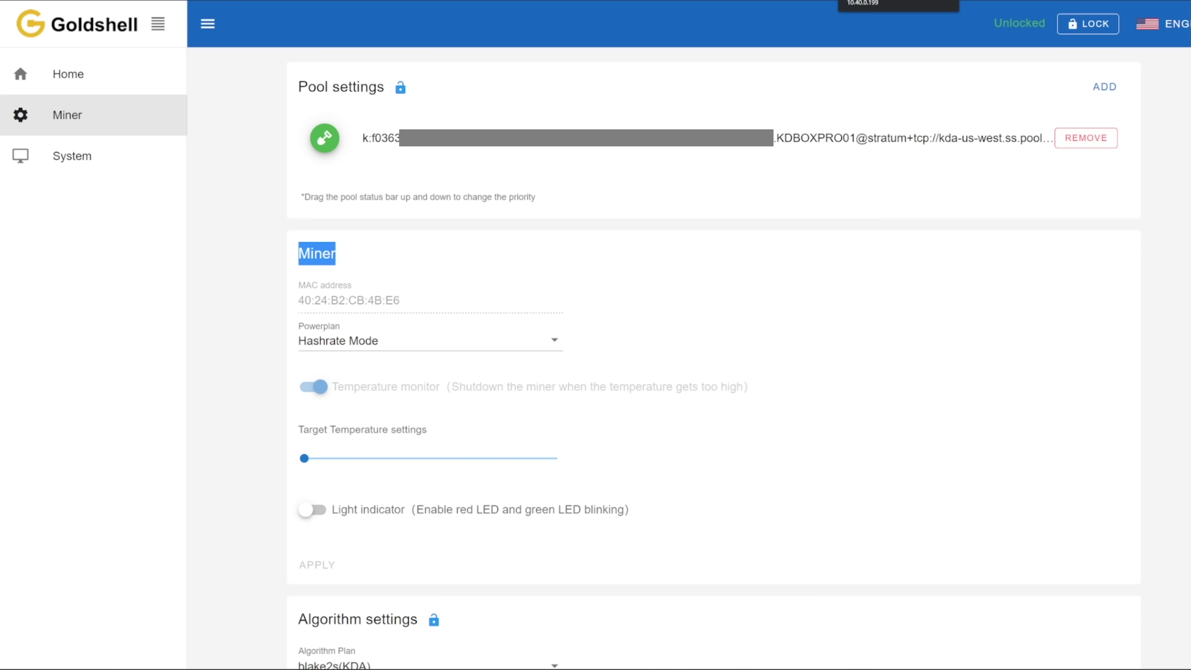
click(57, 69)
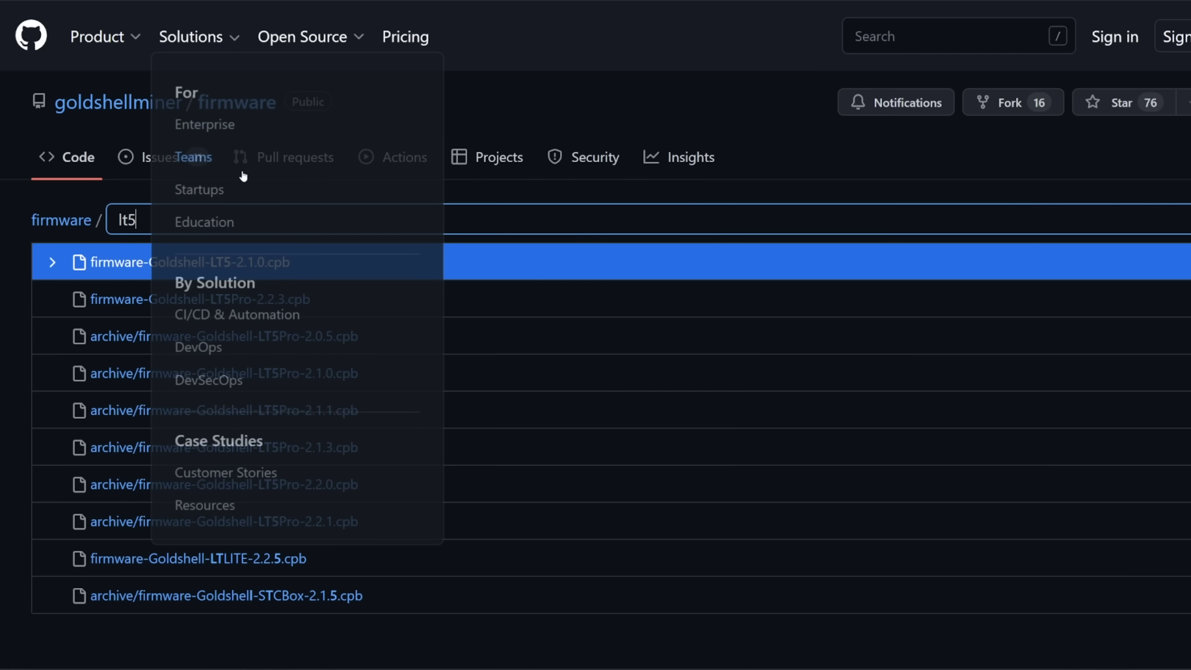
Change the file filter from lt5 to kd and open archive/firmware-Goldshell-KD5-2.2.0.cpb
key(BackSpace)
key(BackSpace)
key(BackSpace)
text(kd)
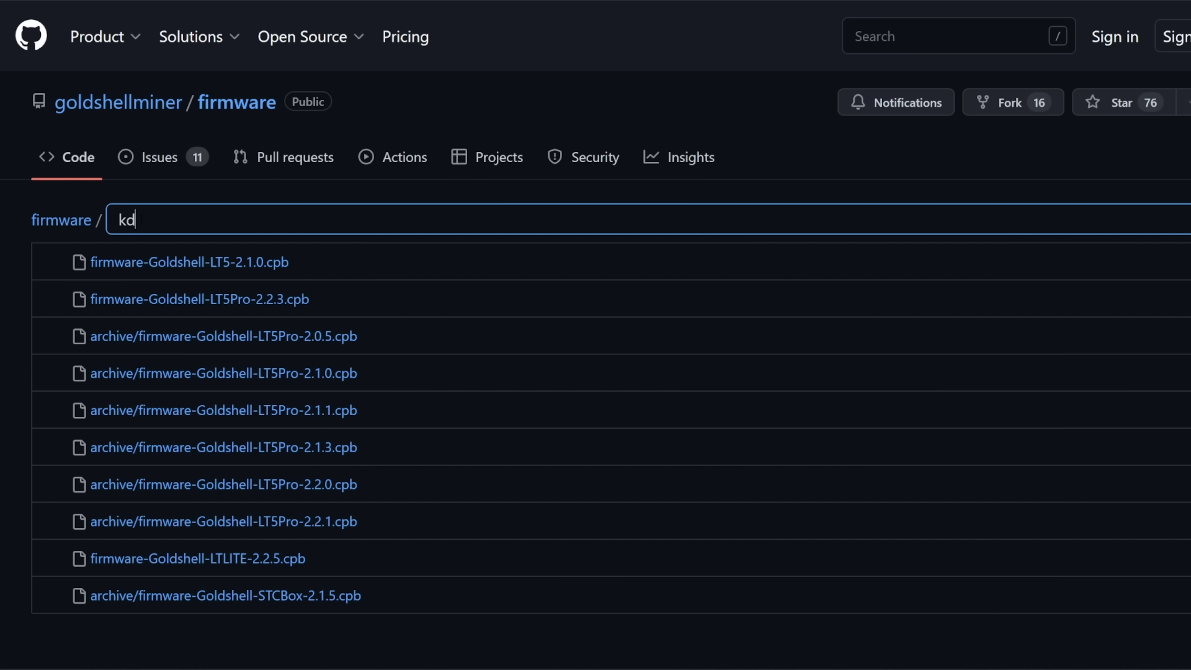
scroll(219, 316, down, 10)
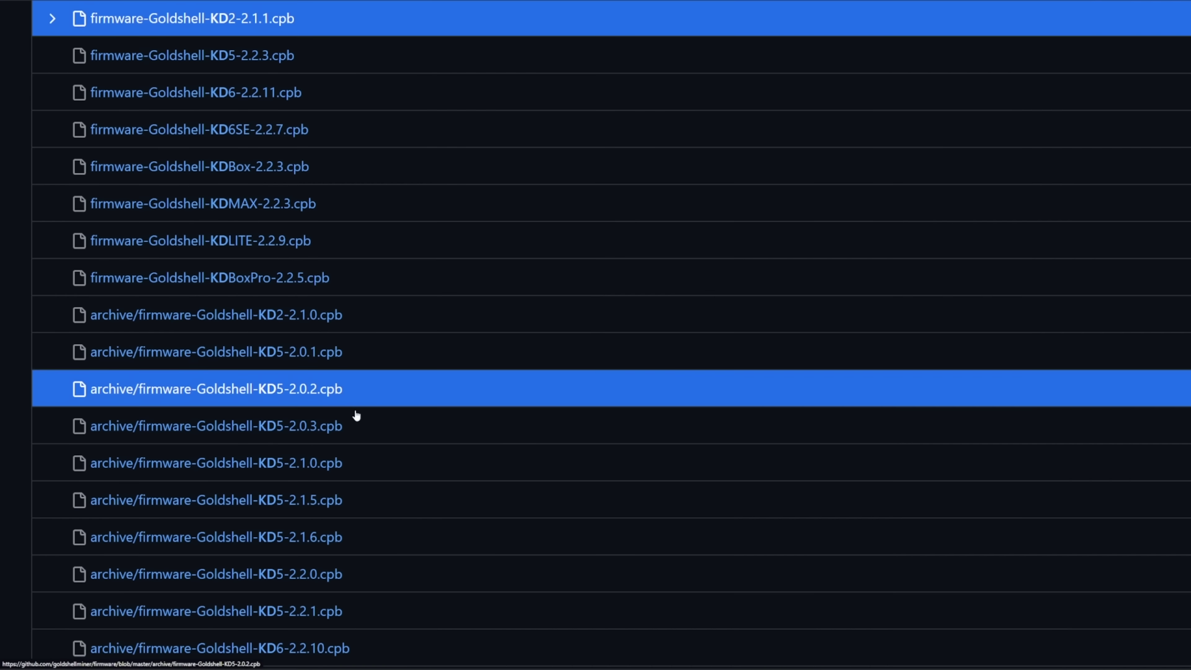
scroll(352, 408, up, 4)
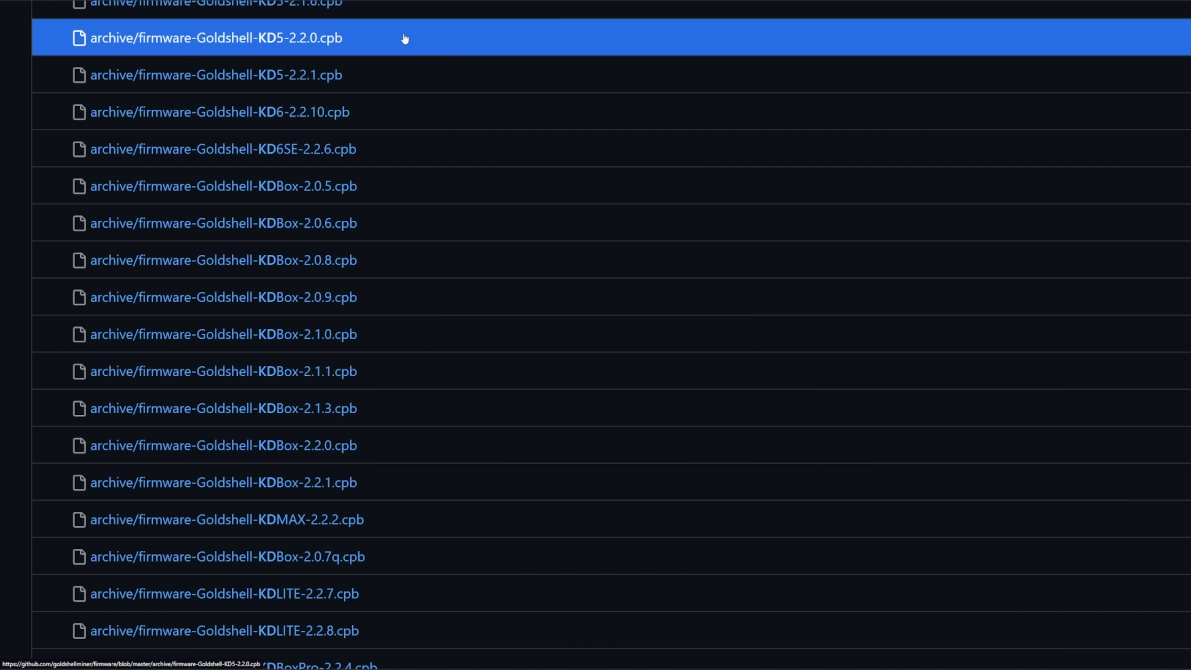
click(404, 37)
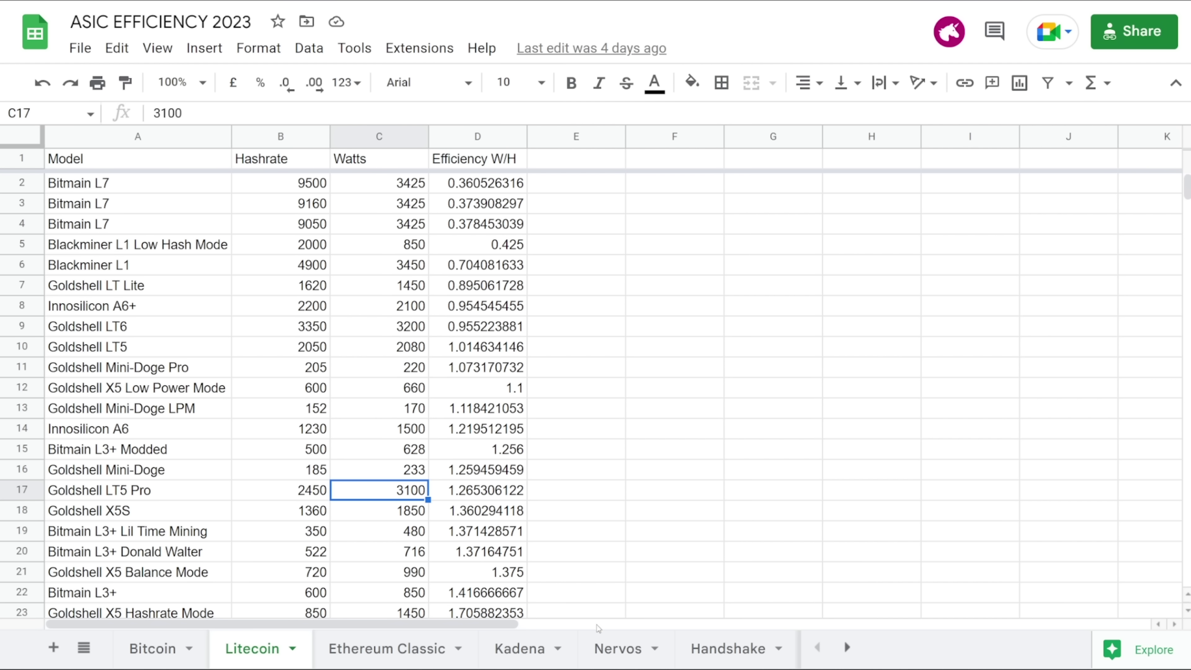
On the Kadena sheet, select rows 6–16 and the Goldshell KD Box Pro row A13:D13
click(527, 641)
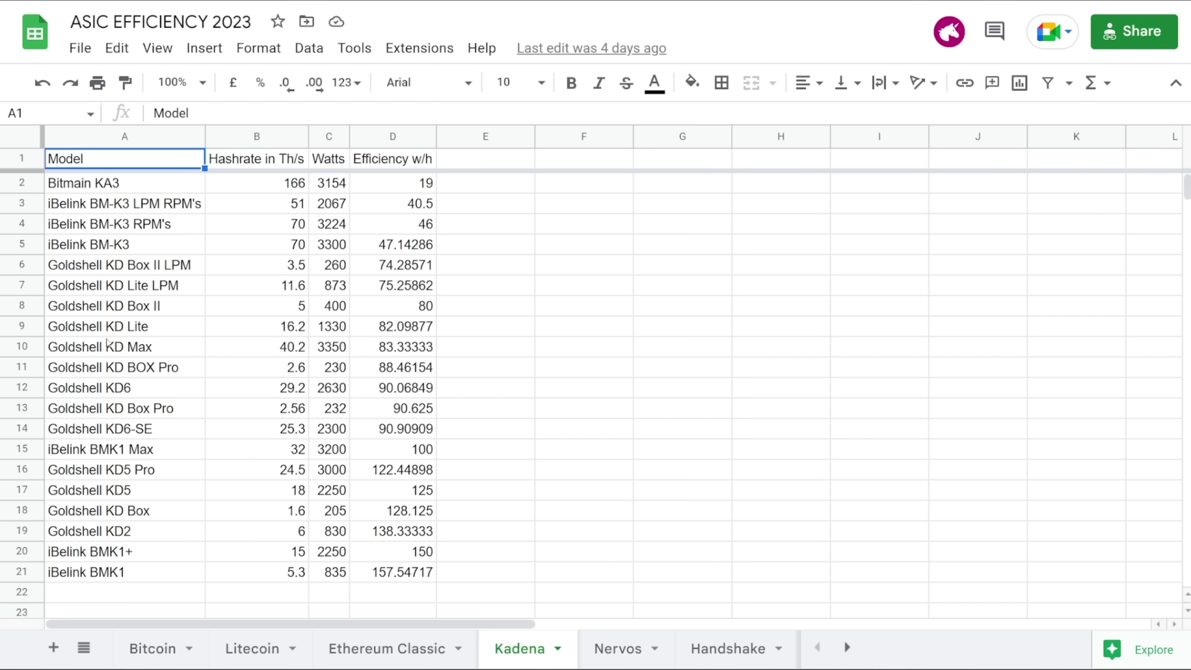
drag(94, 271, 406, 469)
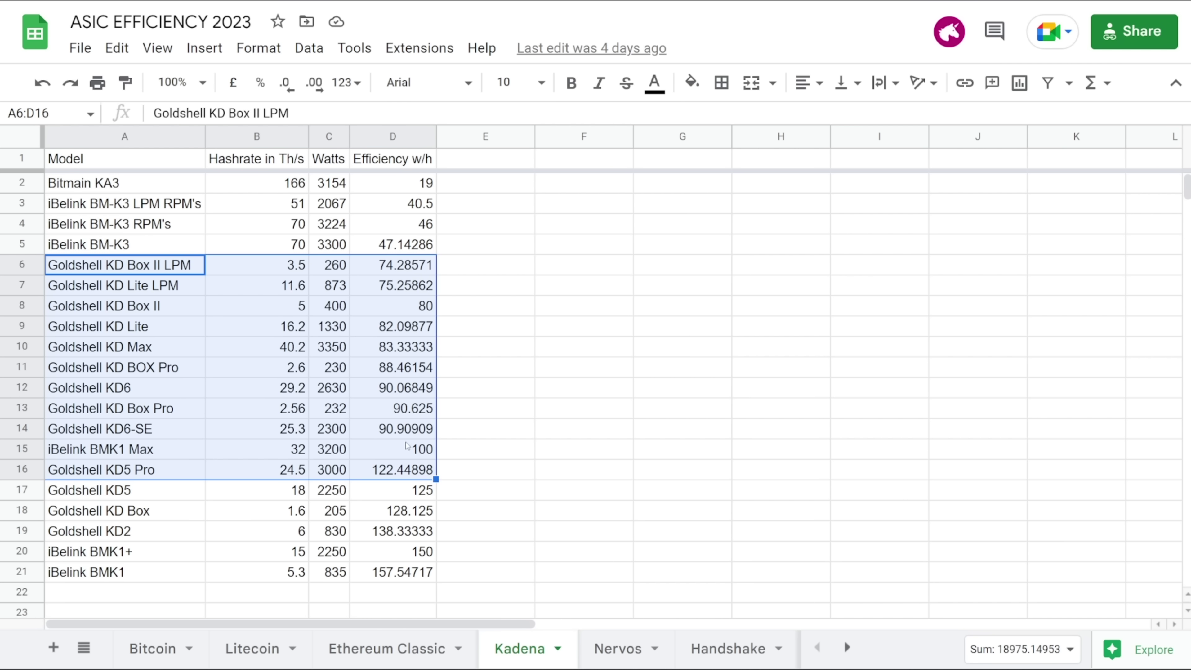
click(406, 409)
drag(160, 416, 390, 413)
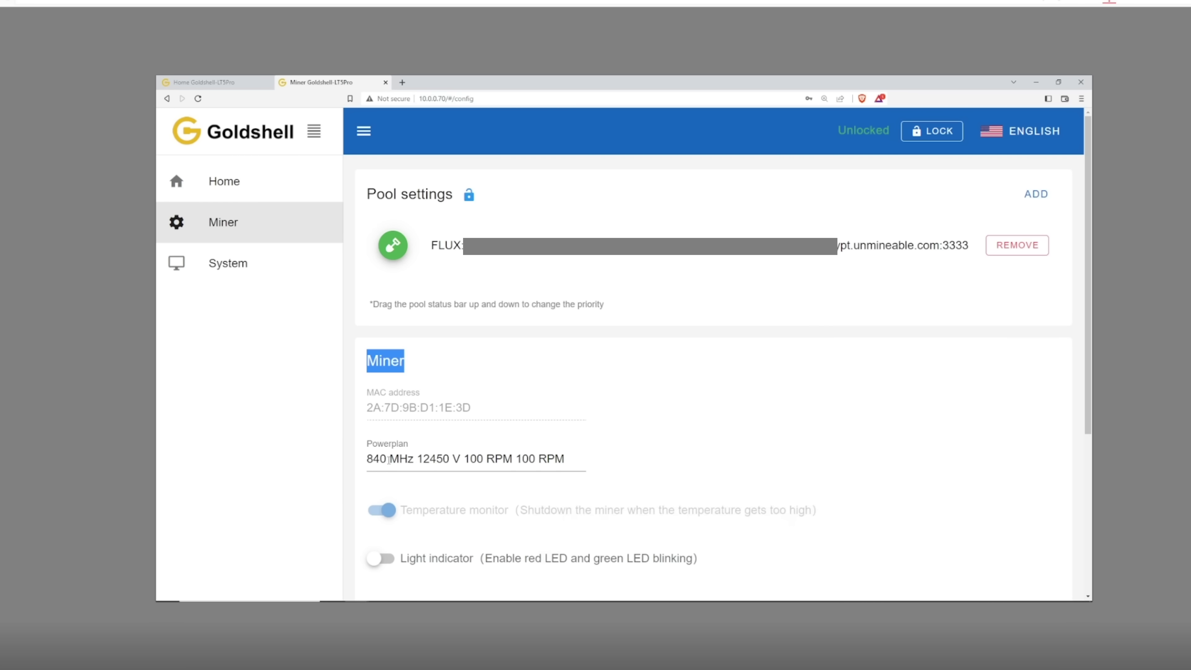
click(385, 459)
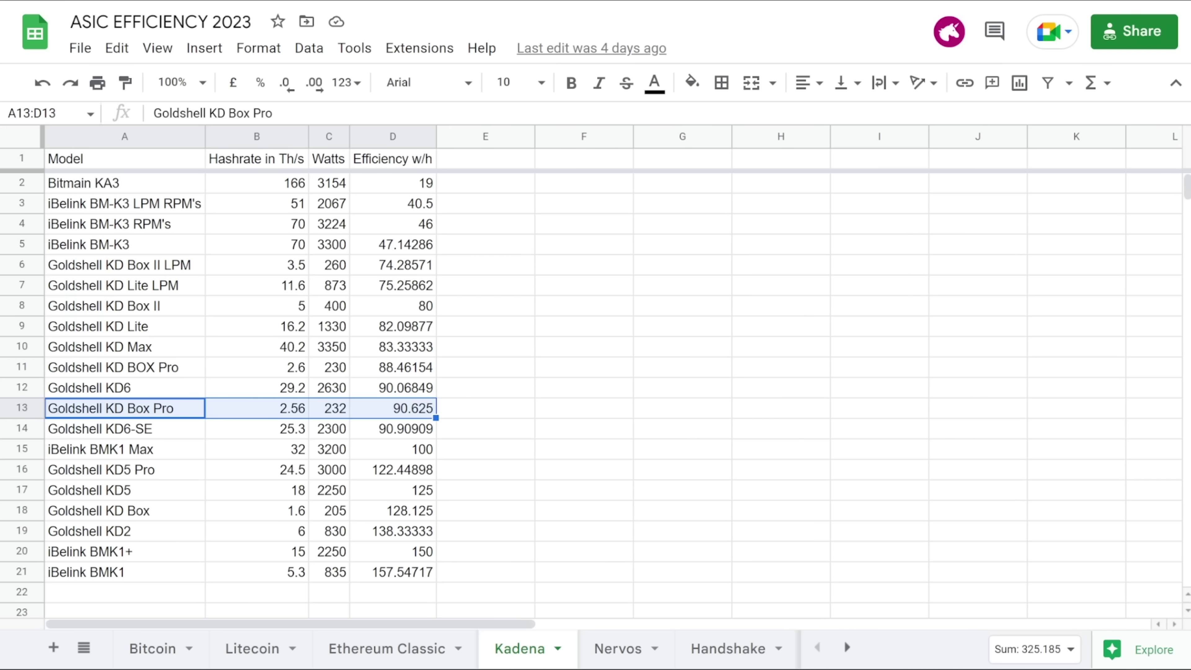
On the Litecoin sheet, select efficiency figures for rows 6–14 and the whole Goldshell LT5 Pro row
click(274, 646)
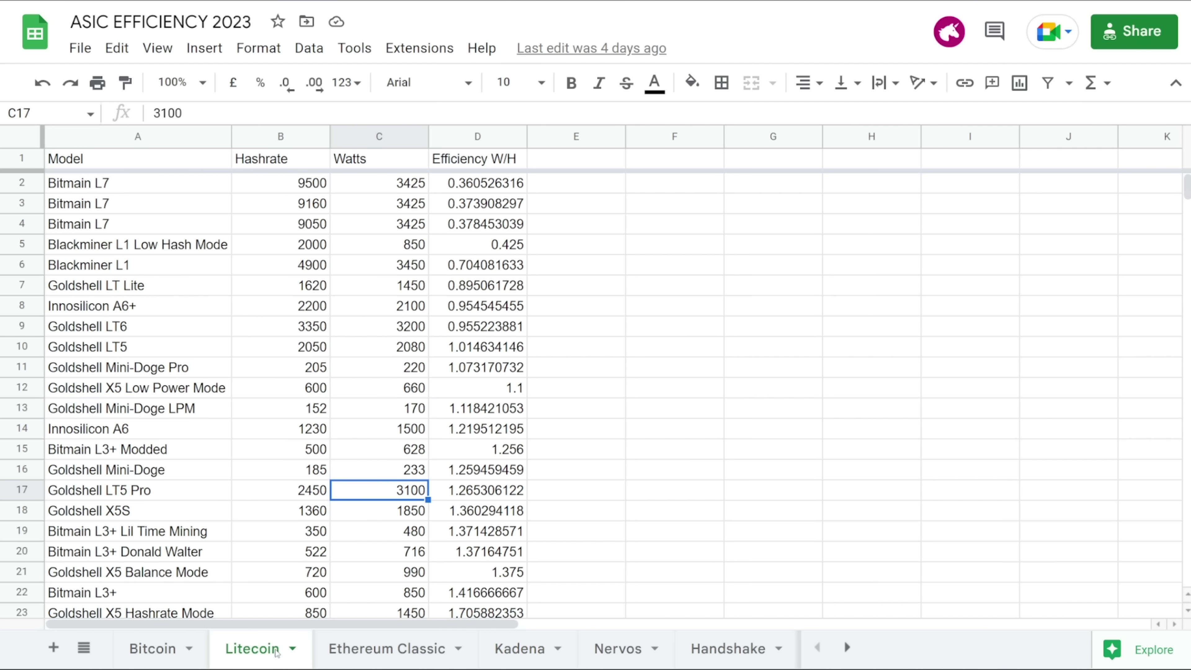
scroll(206, 474, down, 2)
drag(488, 470, 485, 462)
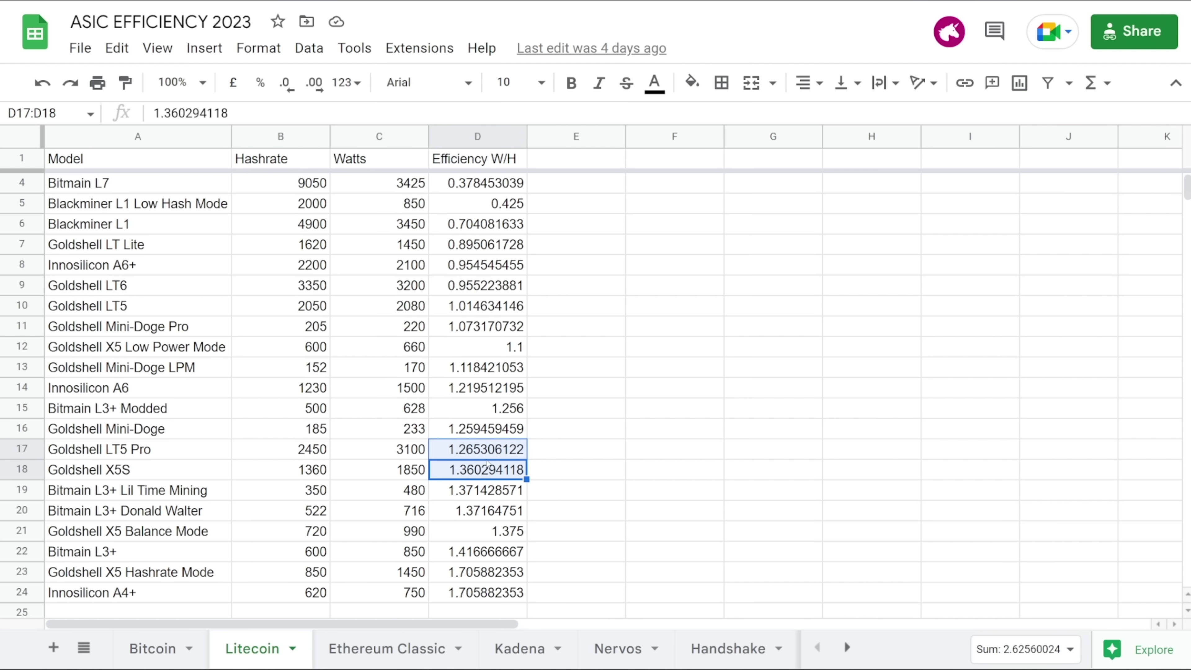
click(484, 460)
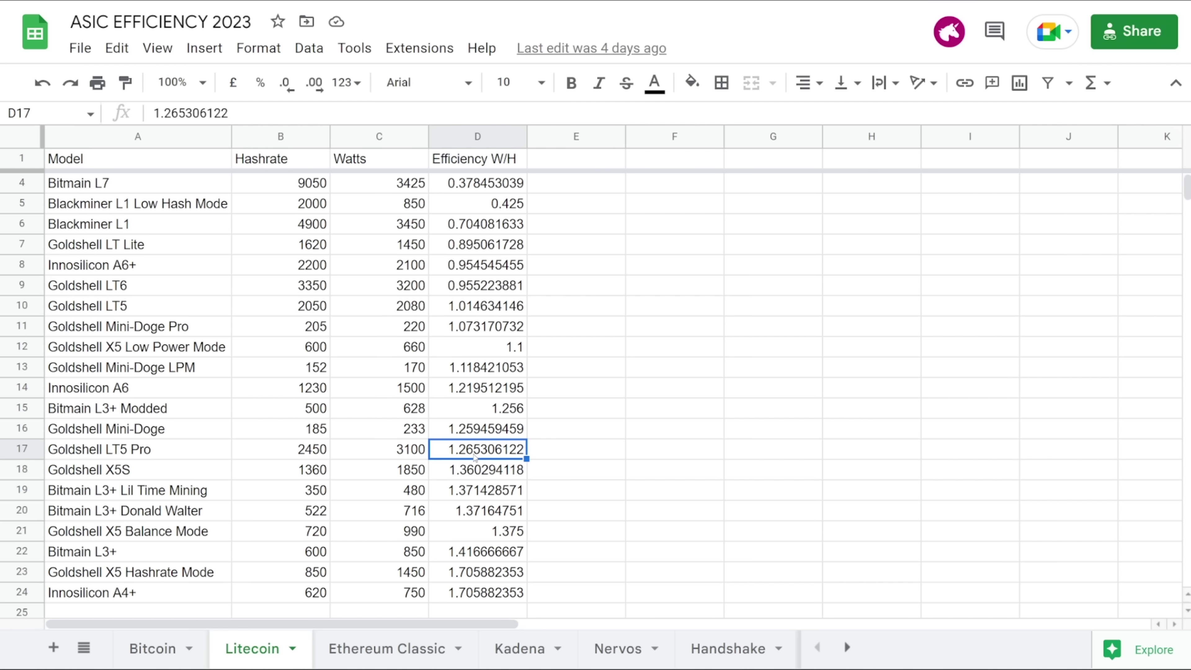
scroll(475, 458, up, 1)
scroll(475, 457, down, 1)
drag(186, 454, 473, 454)
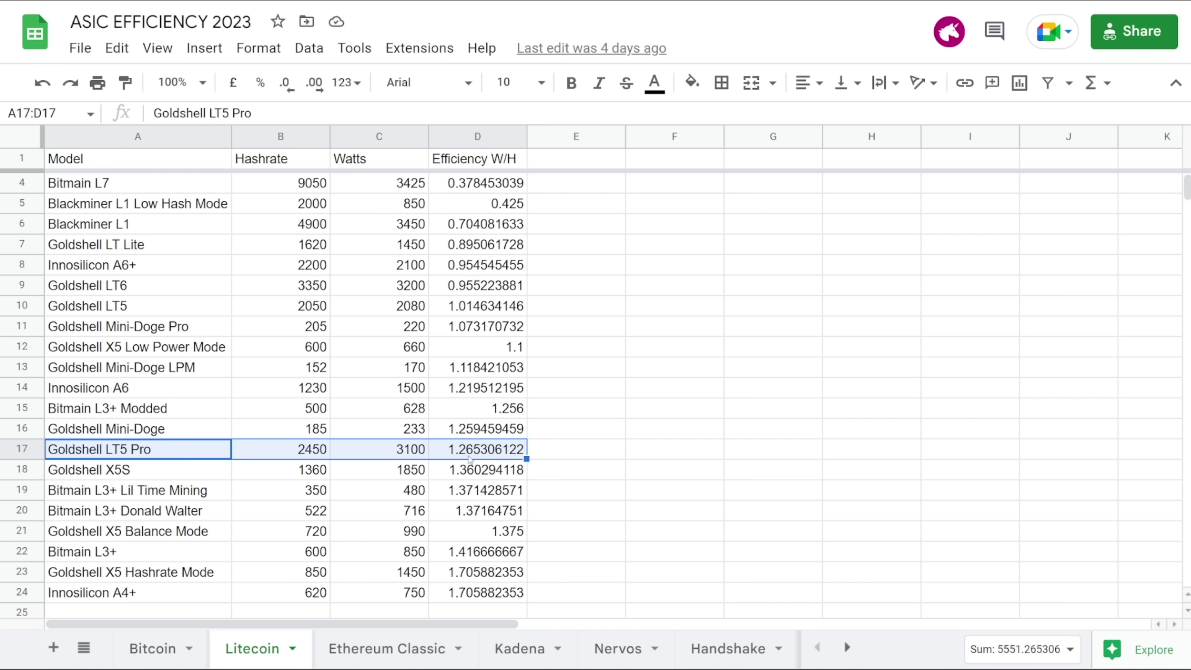
scroll(473, 454, up, 1)
drag(478, 265, 478, 439)
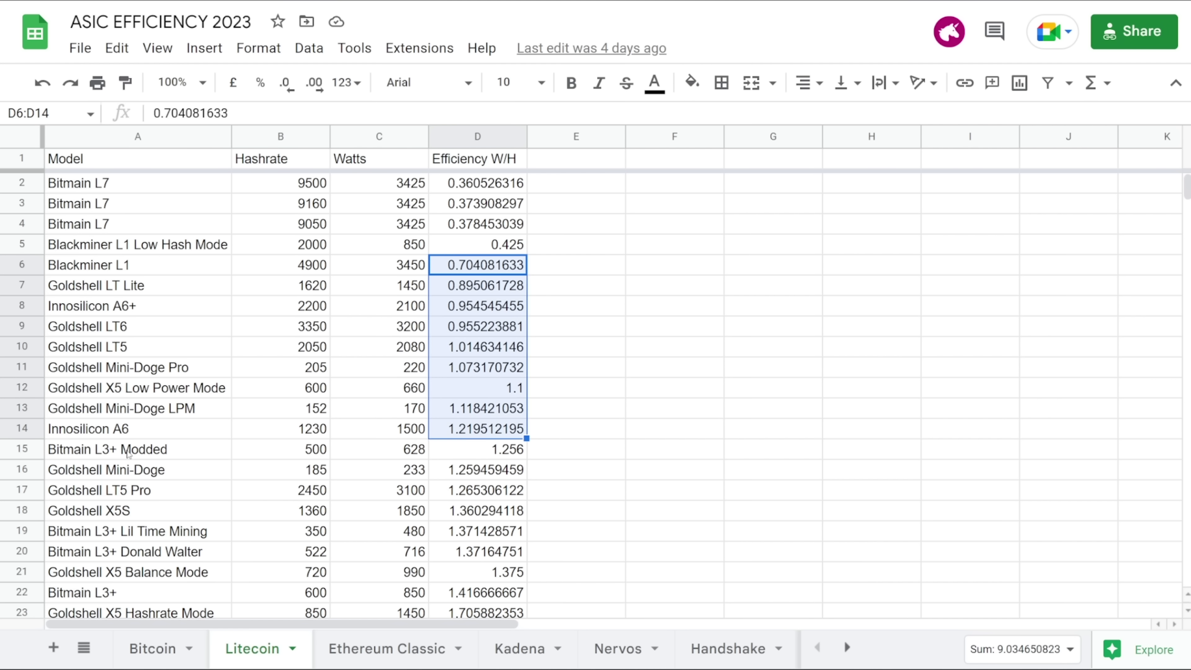
drag(136, 493, 488, 491)
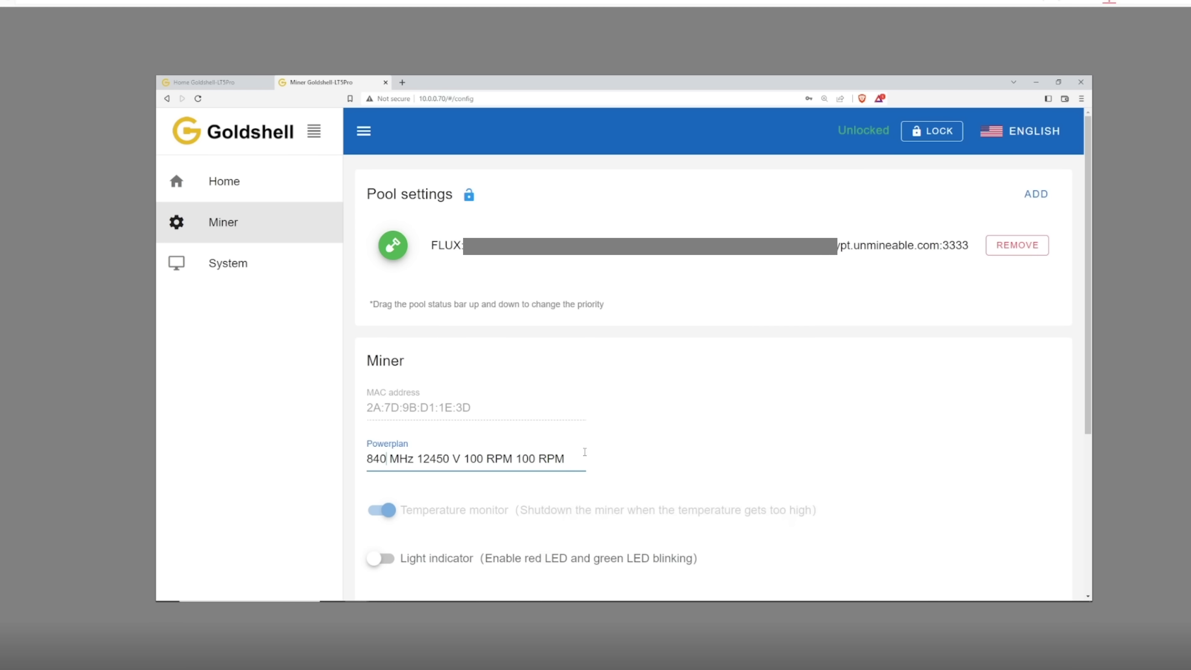
drag(568, 457, 344, 454)
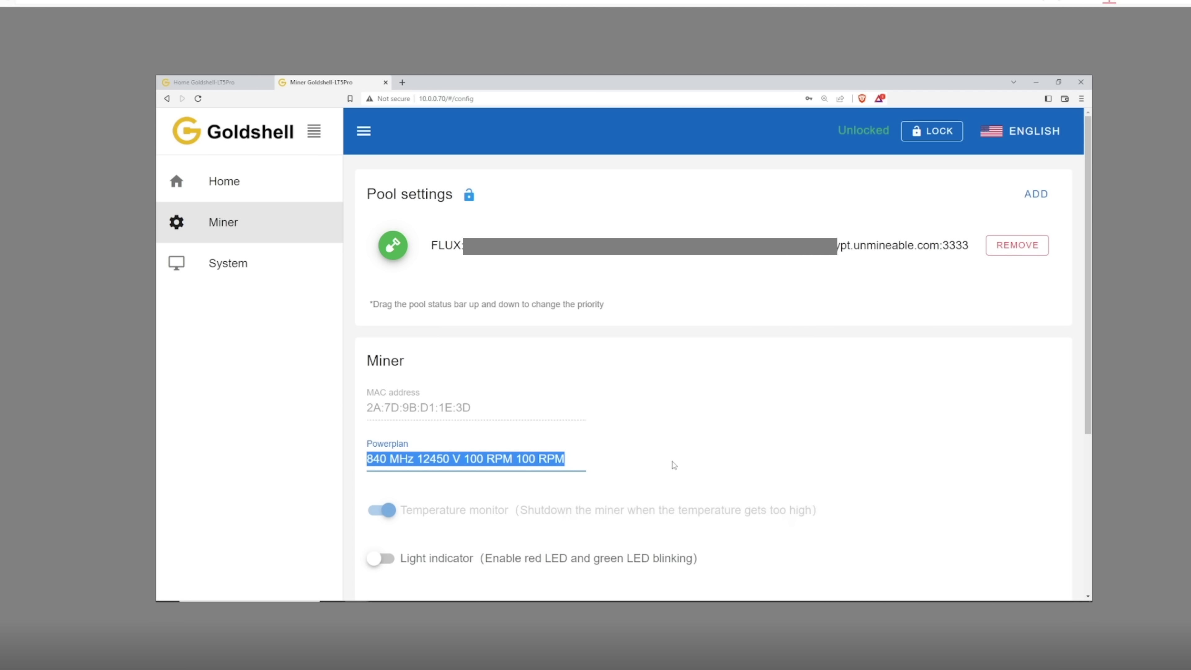
click(663, 460)
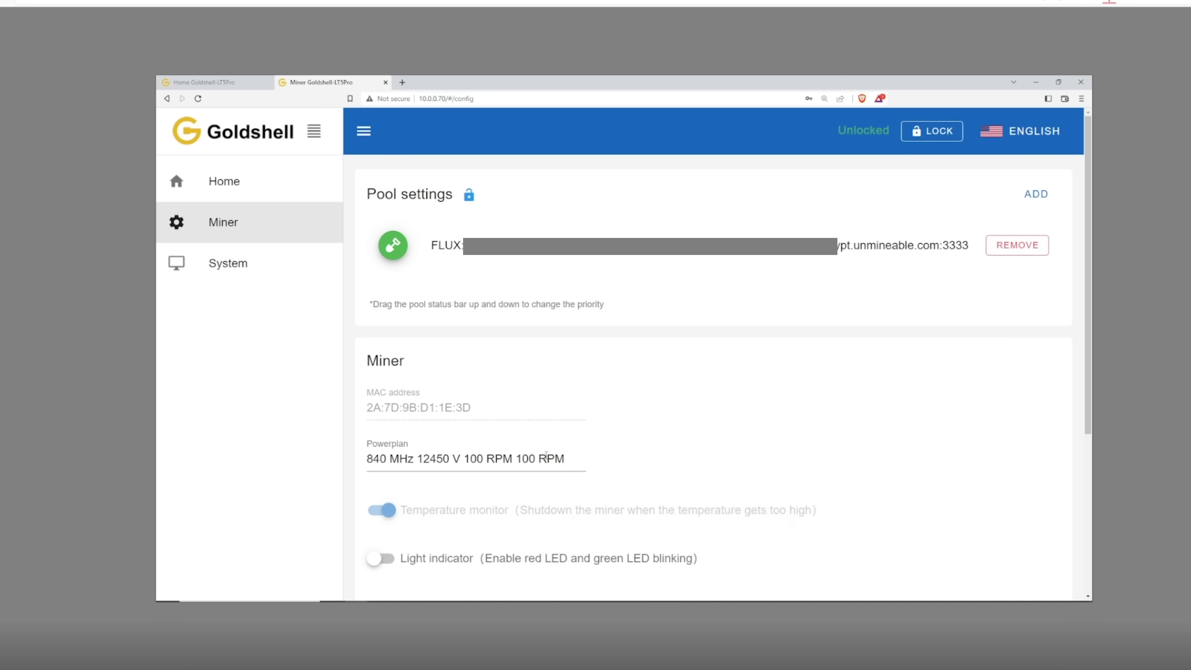
drag(566, 458, 354, 463)
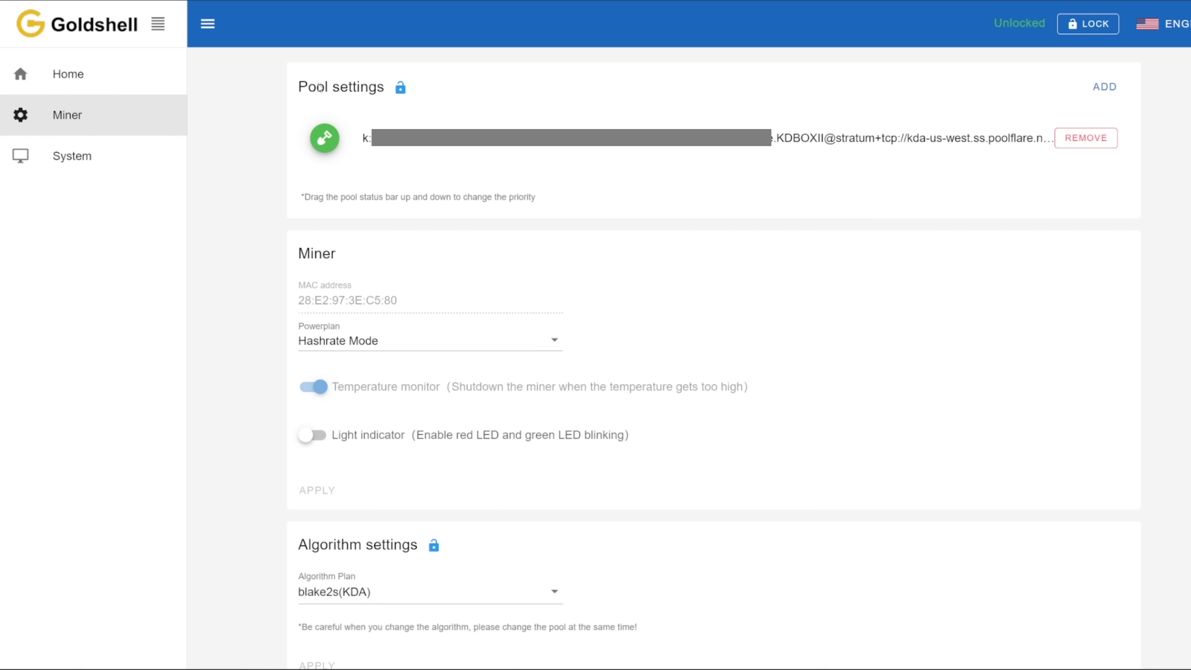
View each Kadena miner's Powerplan choices and close them, leaving Hashrate Mode unchanged
double_click(319, 253)
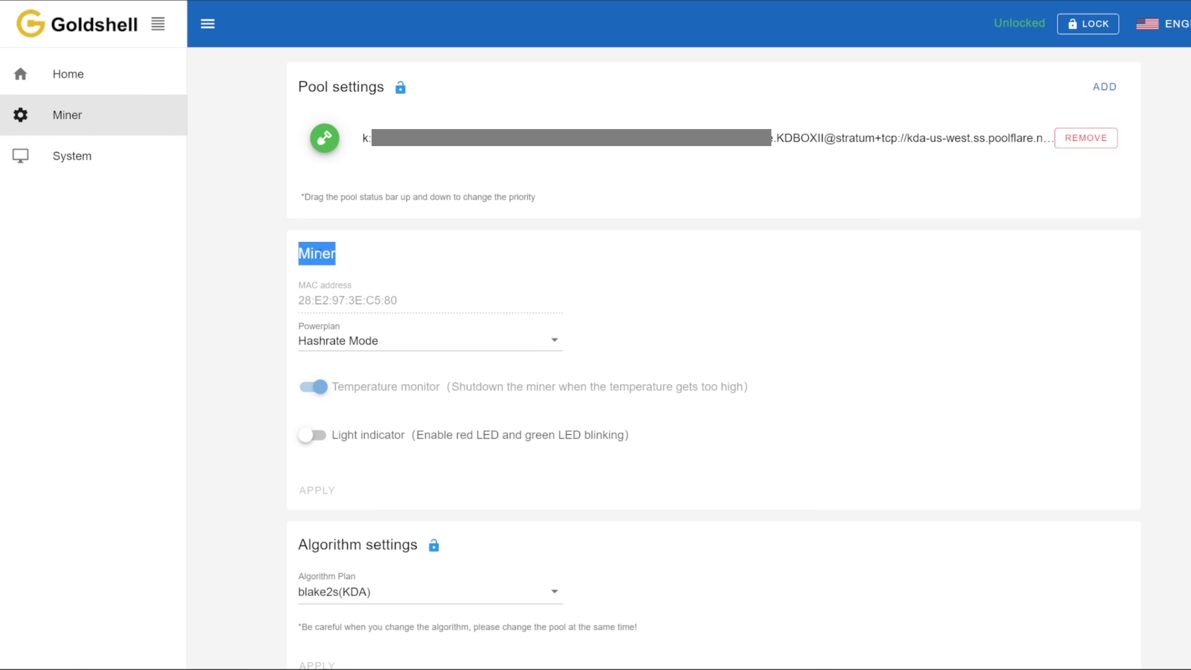
click(406, 342)
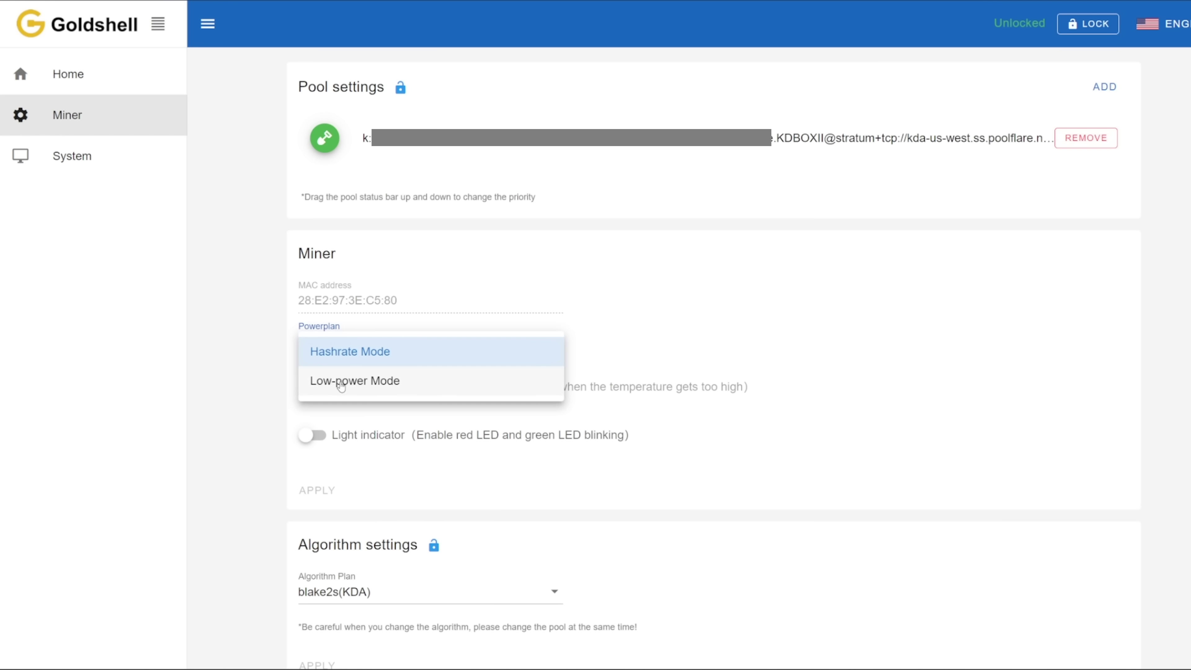
click(277, 377)
click(362, 337)
click(261, 353)
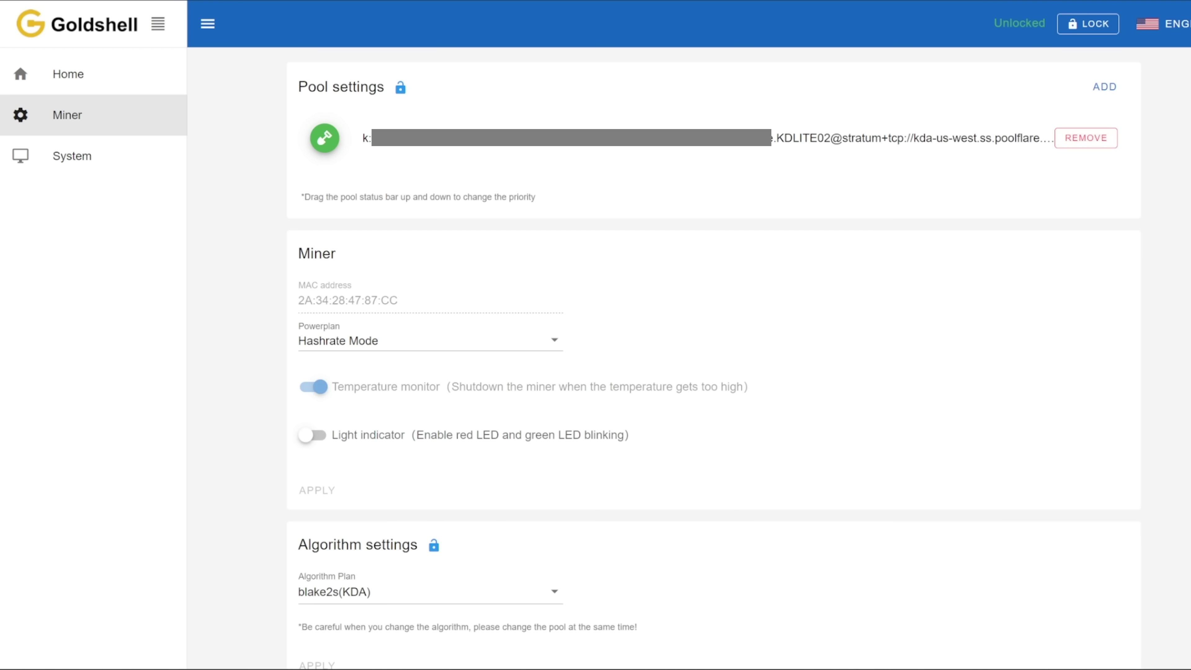
click(398, 333)
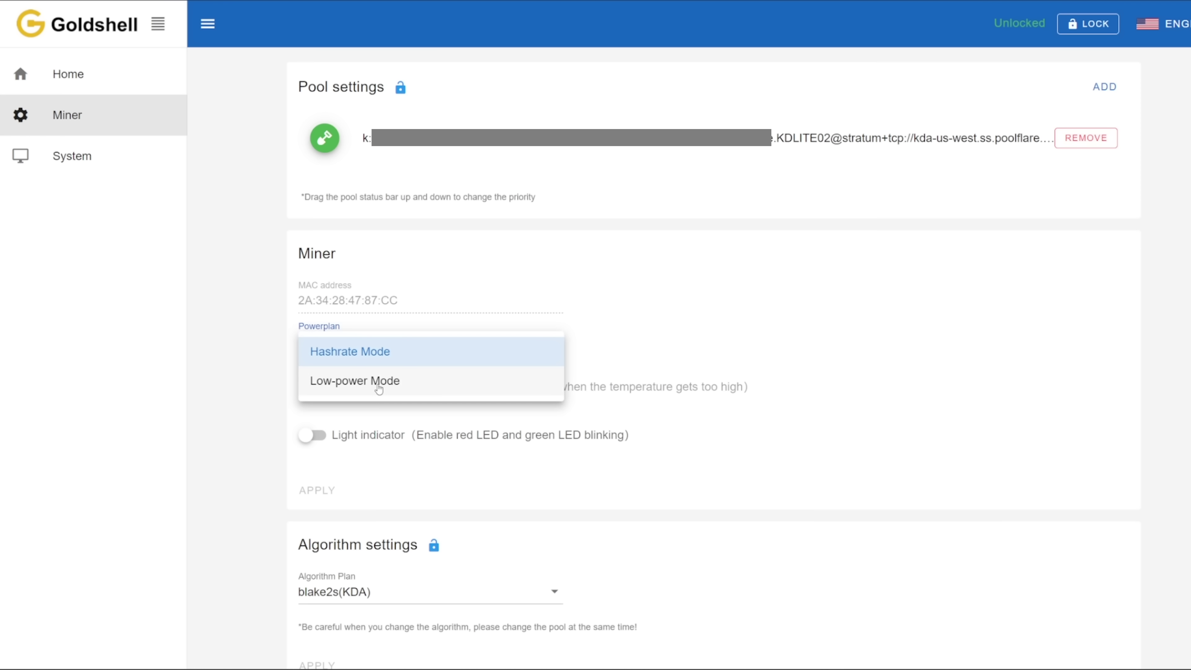
click(495, 259)
double_click(312, 256)
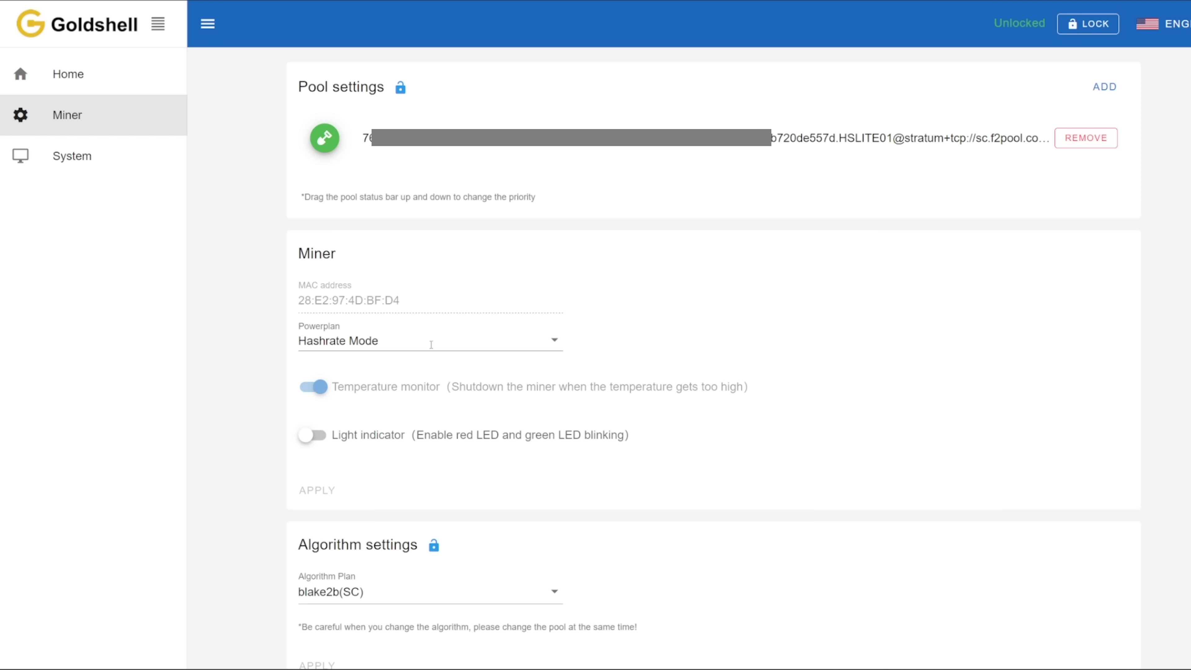
View the Siacoin miner's Powerplan choices and close them, keeping Hashrate Mode
click(399, 345)
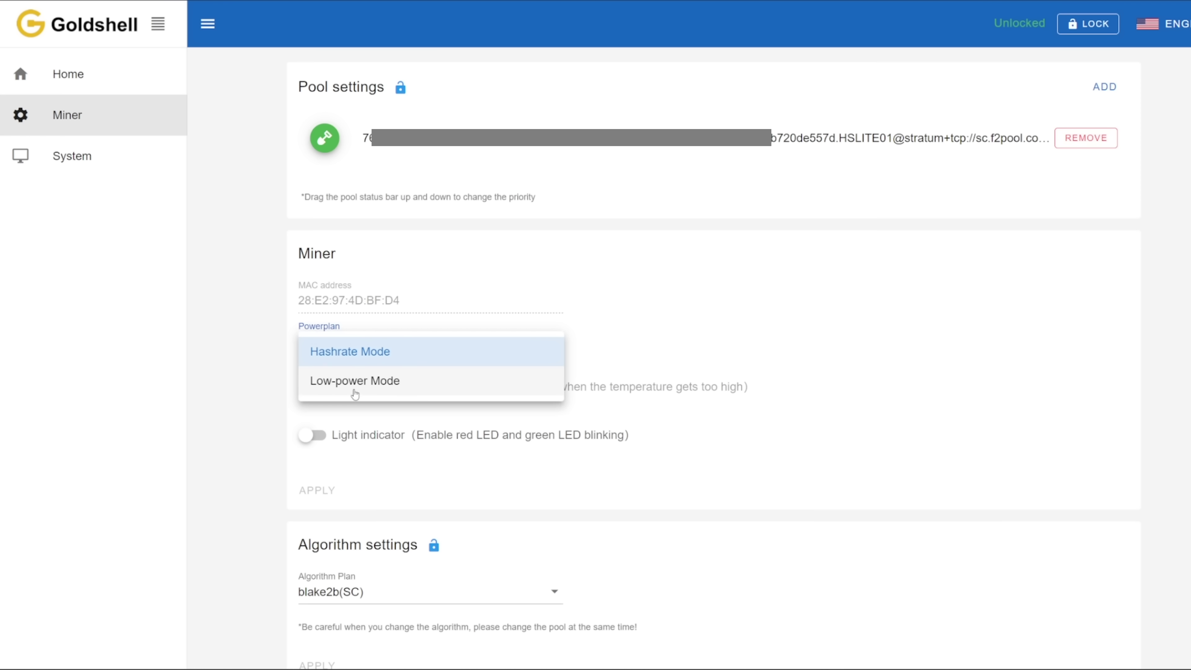
click(263, 333)
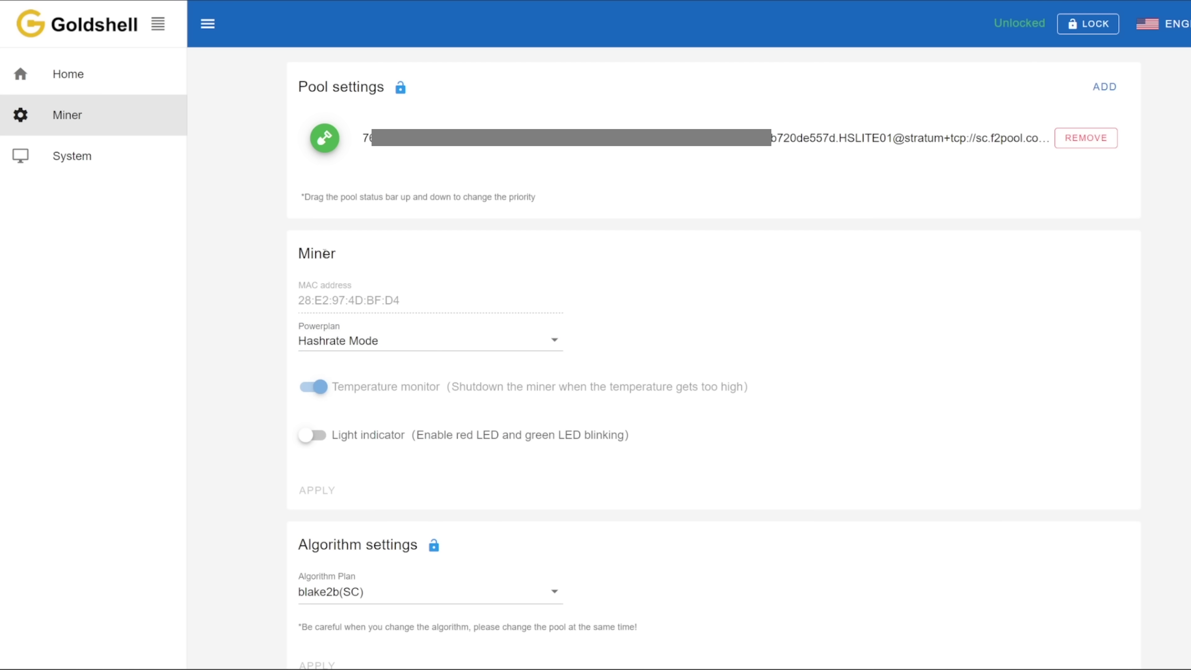
double_click(316, 256)
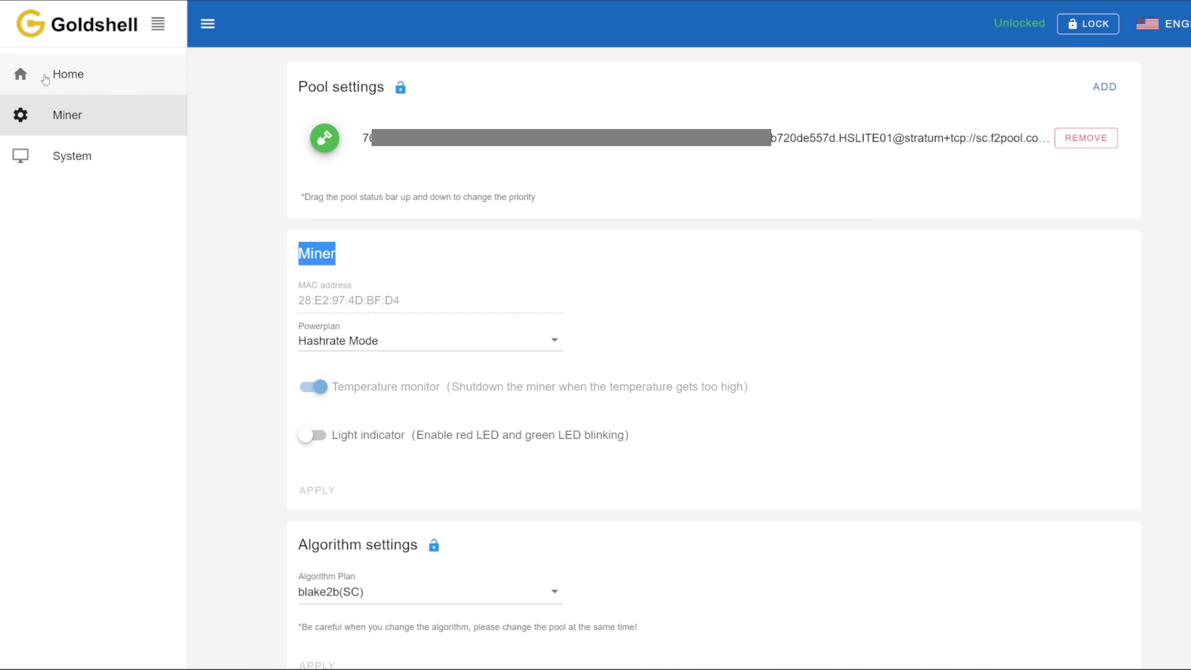
On the Home dashboard, highlight the Goldshell-HSLITE model name and firmware version 2.2.4
click(66, 78)
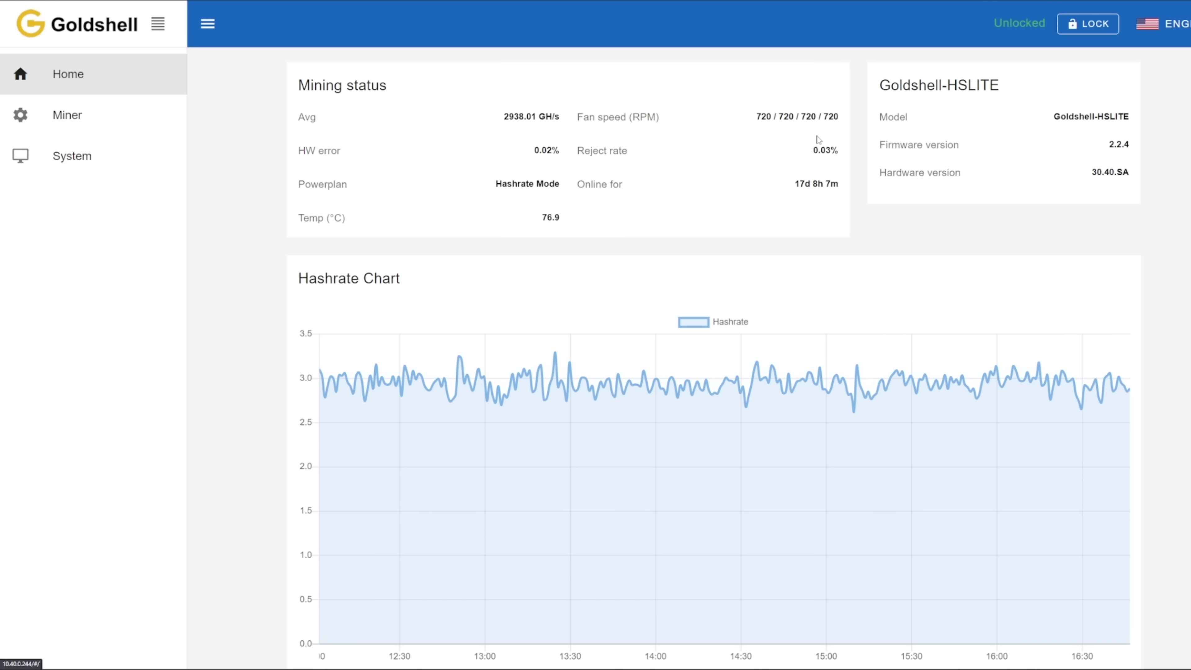
drag(1010, 97, 871, 84)
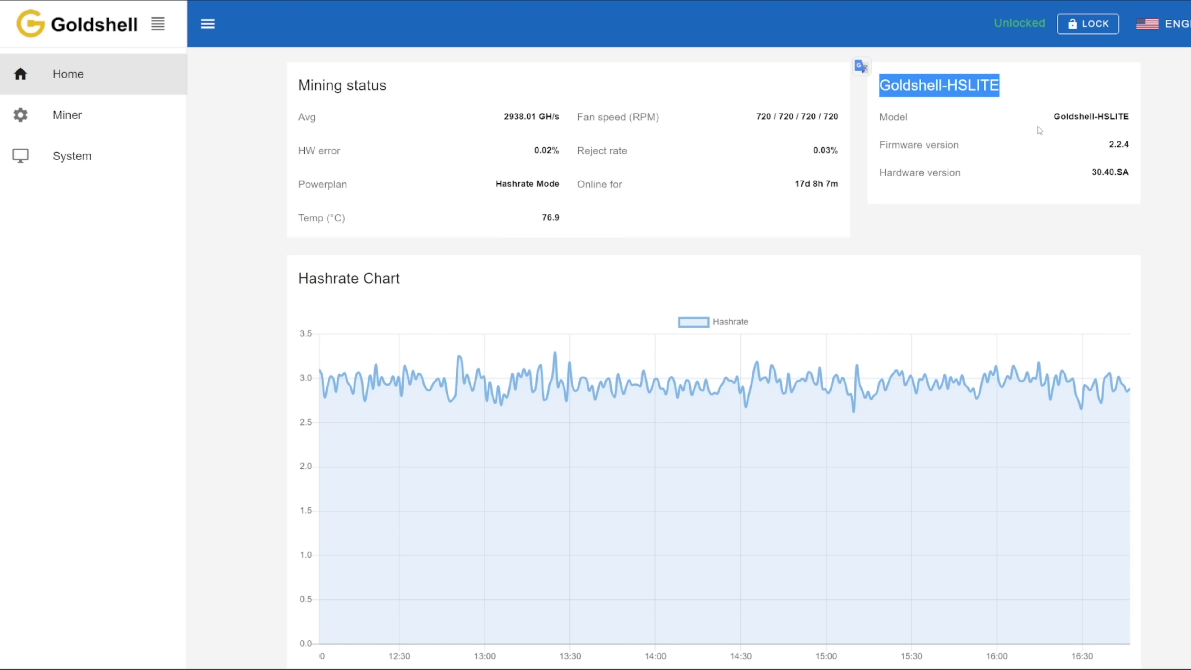
click(1092, 148)
drag(1092, 147, 1132, 146)
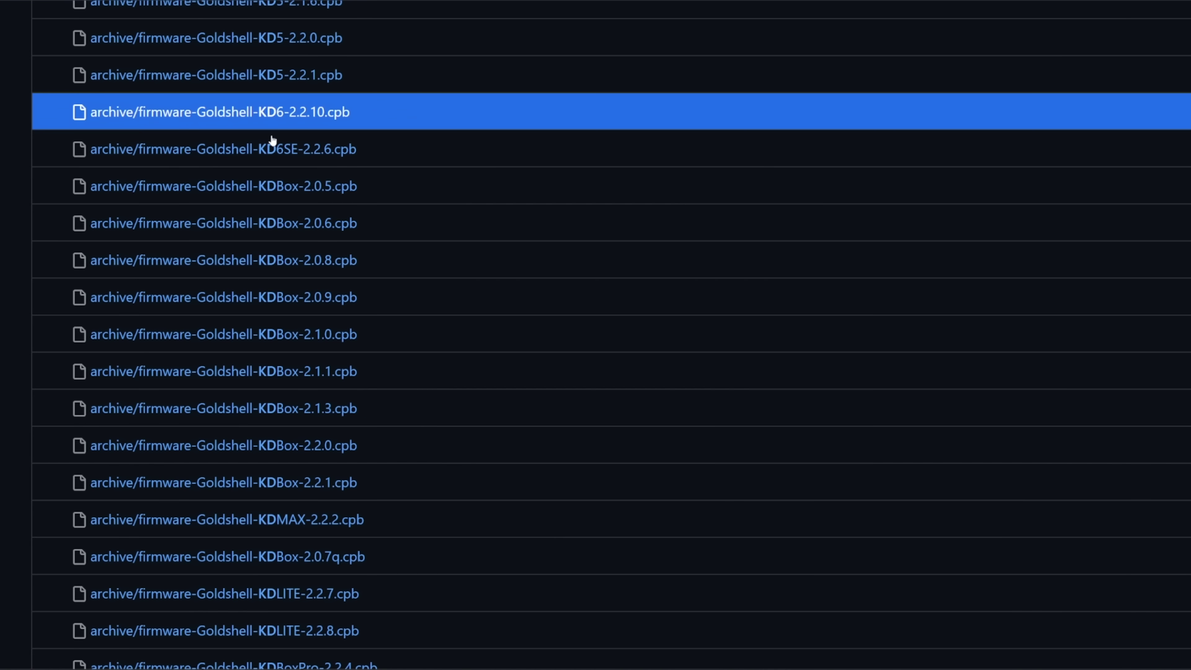
Replace the kd file filter with hs, browse the results, then refine it to hslite
scroll(197, 235, up, 10)
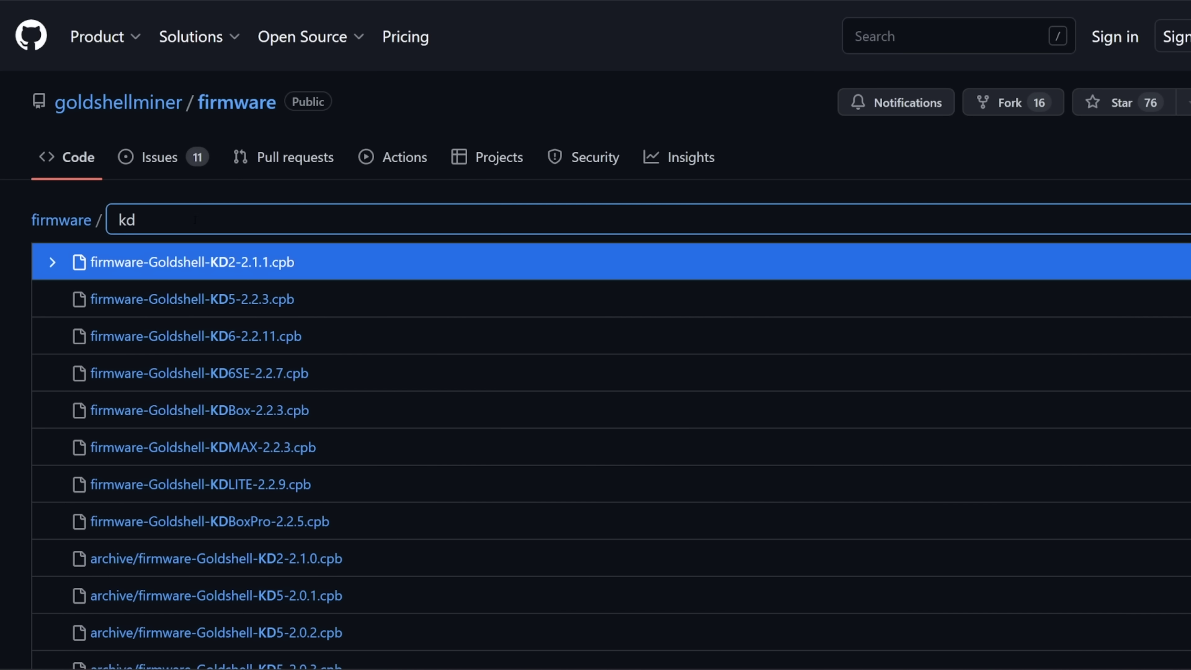
key(ctrl+a)
text(hs)
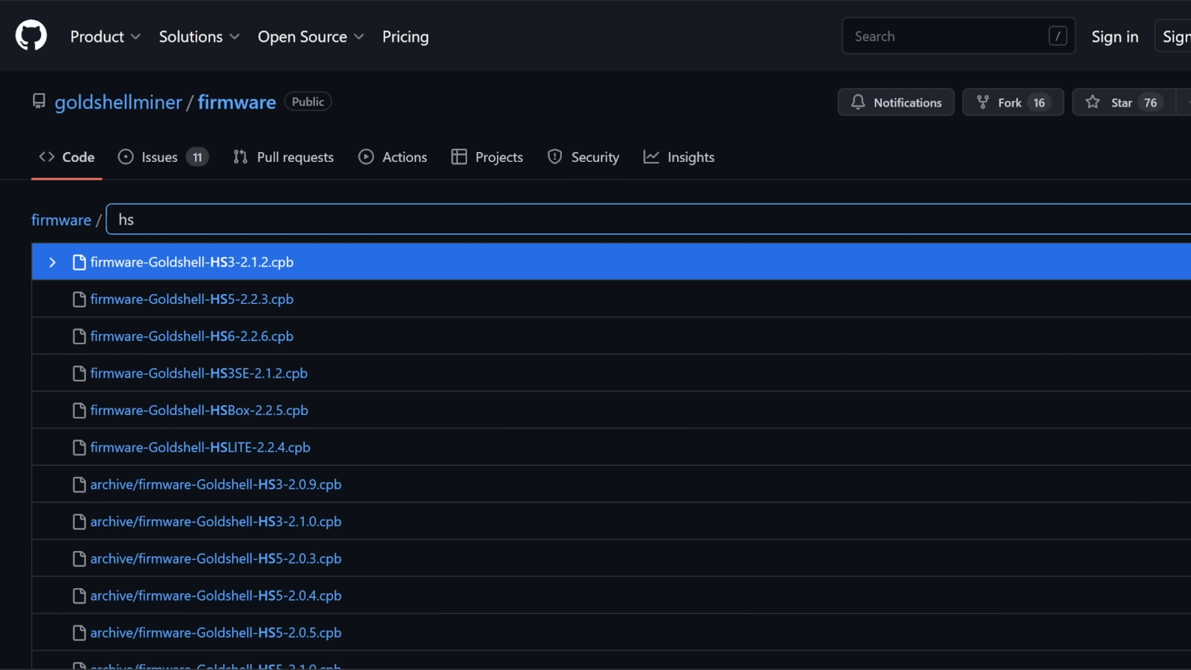
scroll(265, 292, down, 1)
scroll(277, 310, down, 5)
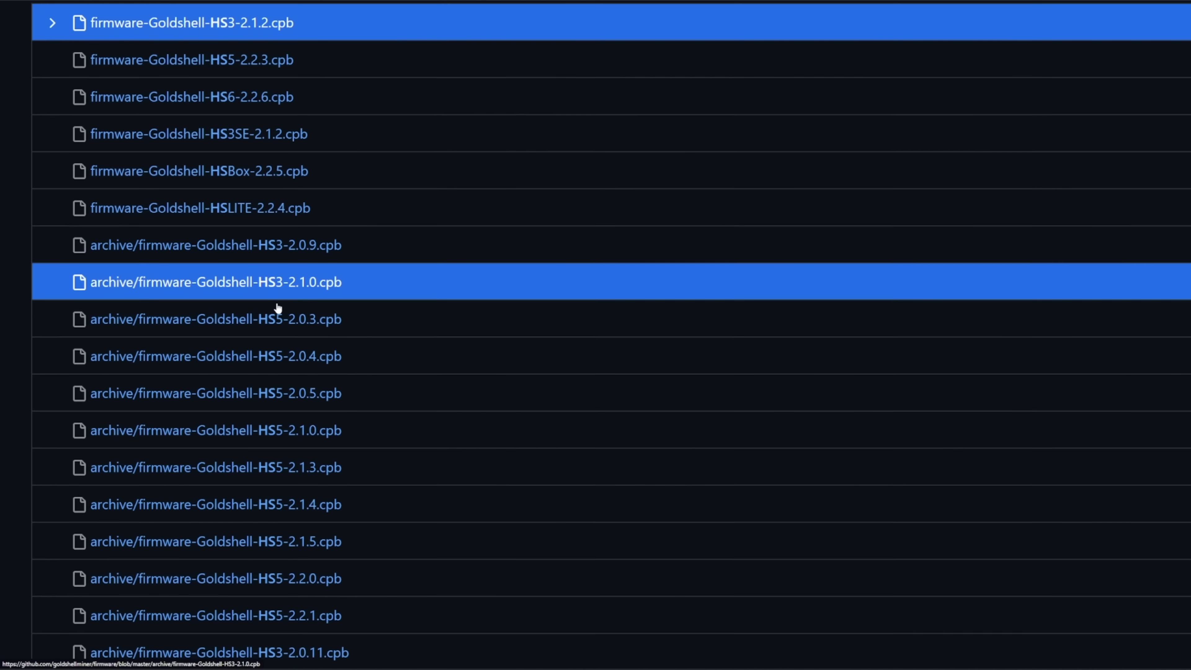
scroll(286, 304, up, 2)
scroll(277, 286, up, 1)
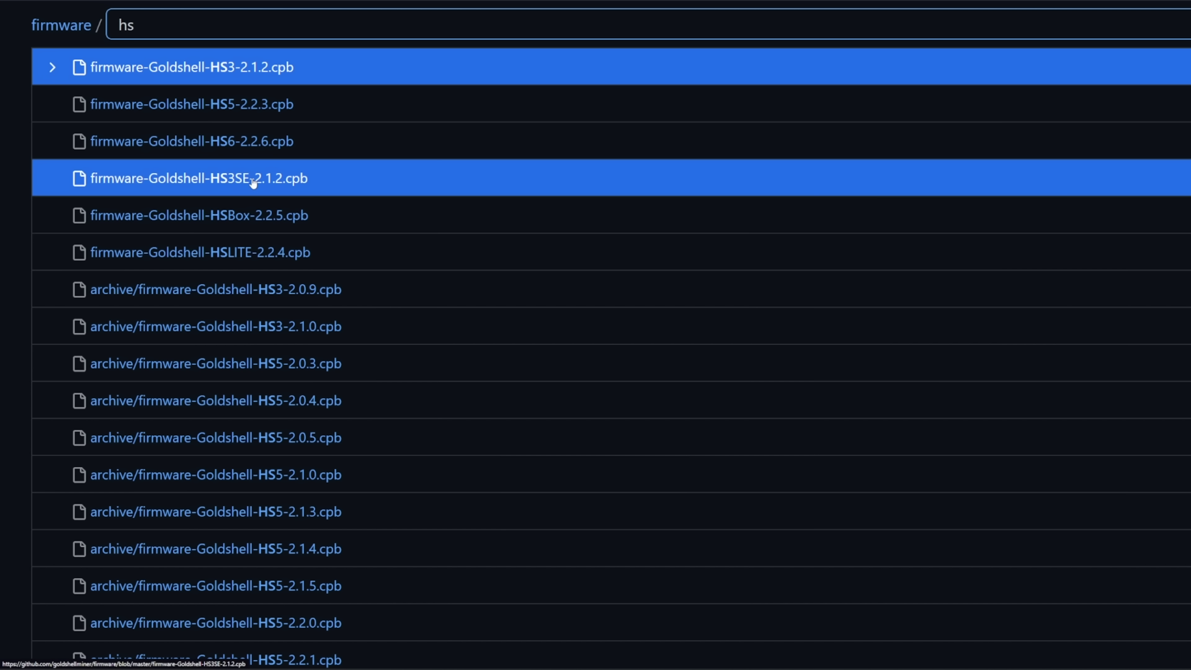
scroll(258, 178, up, 1)
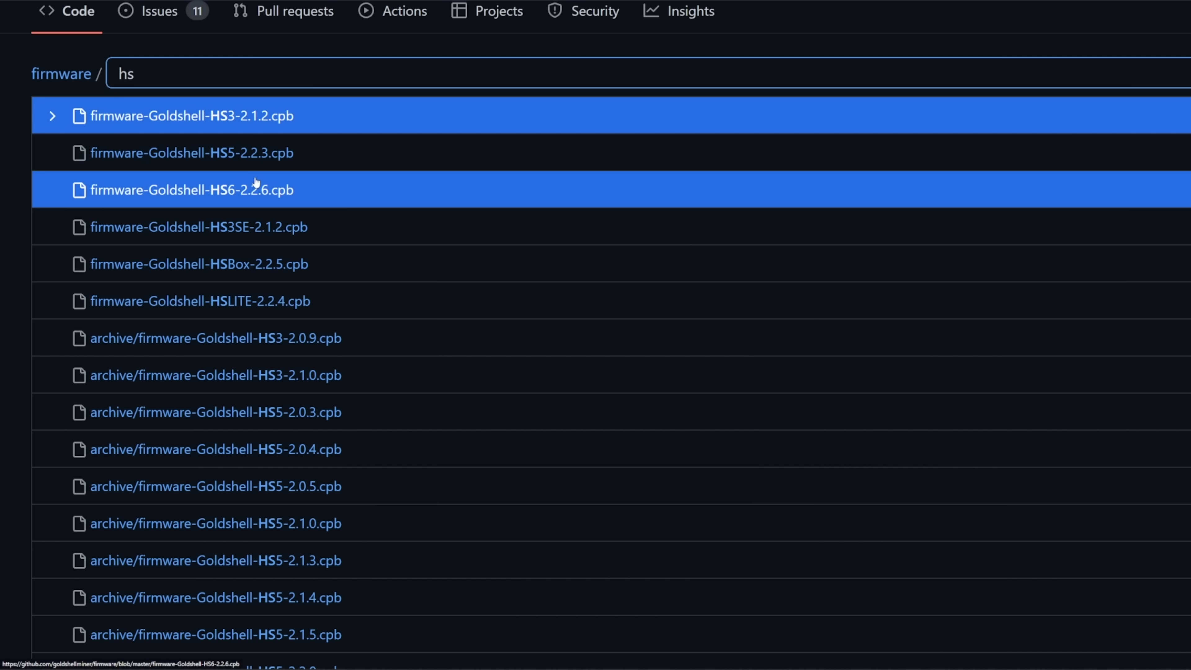
text(lite)
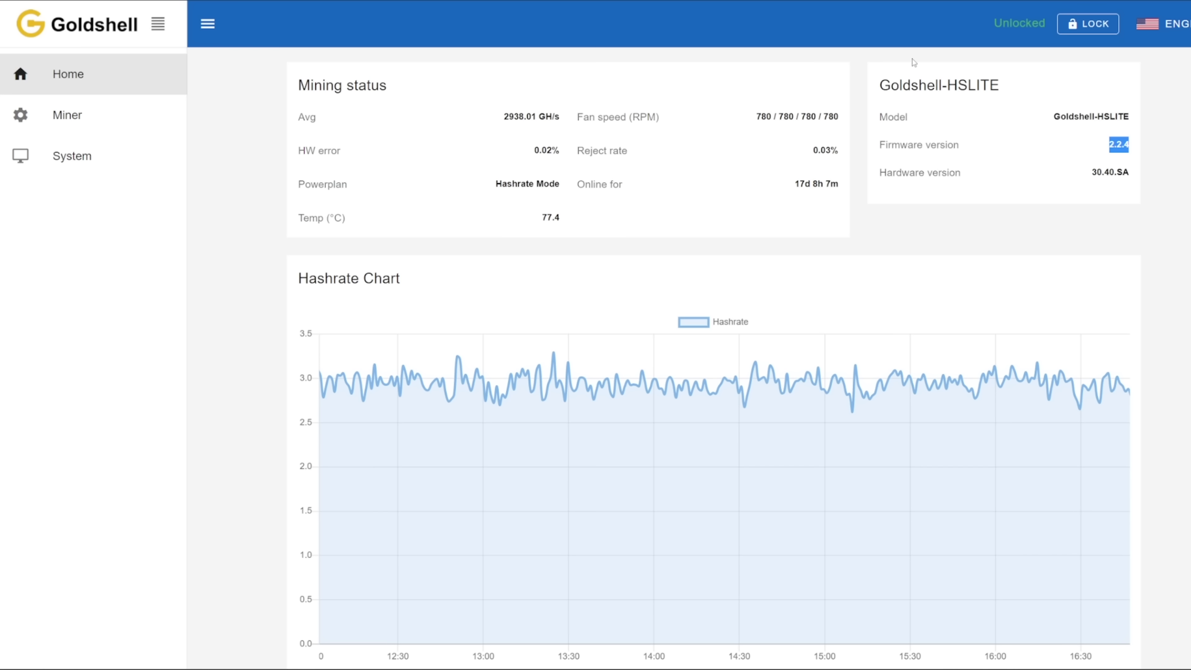
Open the HSLITE miner's Miner settings and view its Powerplan choices without changing them
click(90, 118)
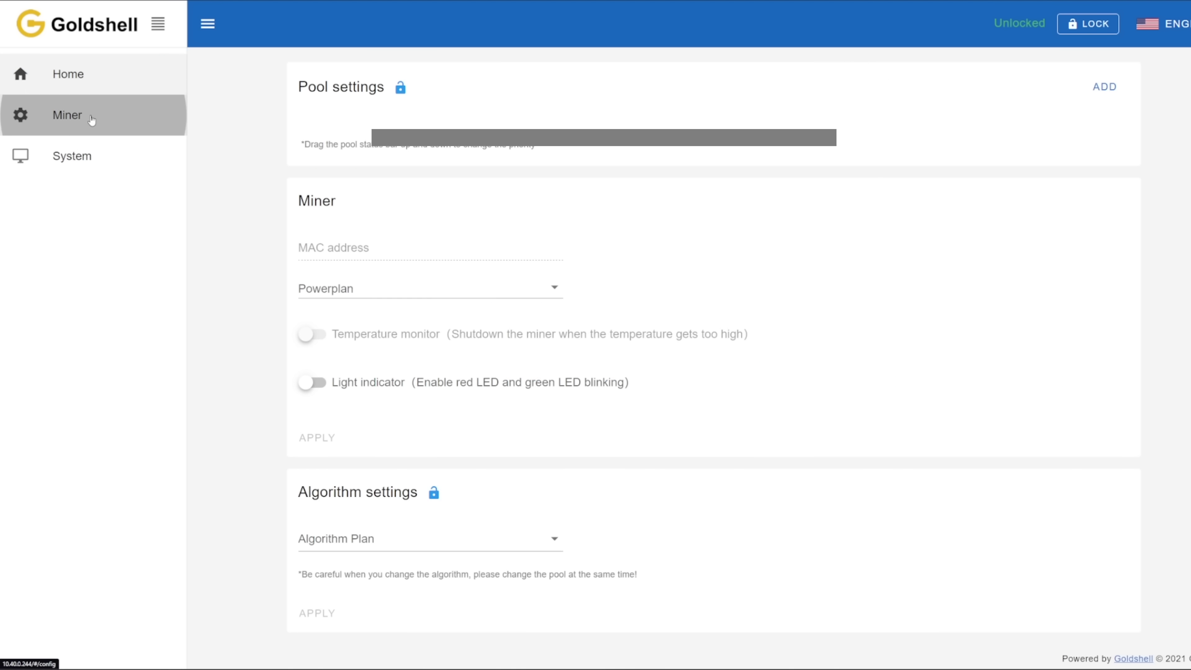
click(333, 341)
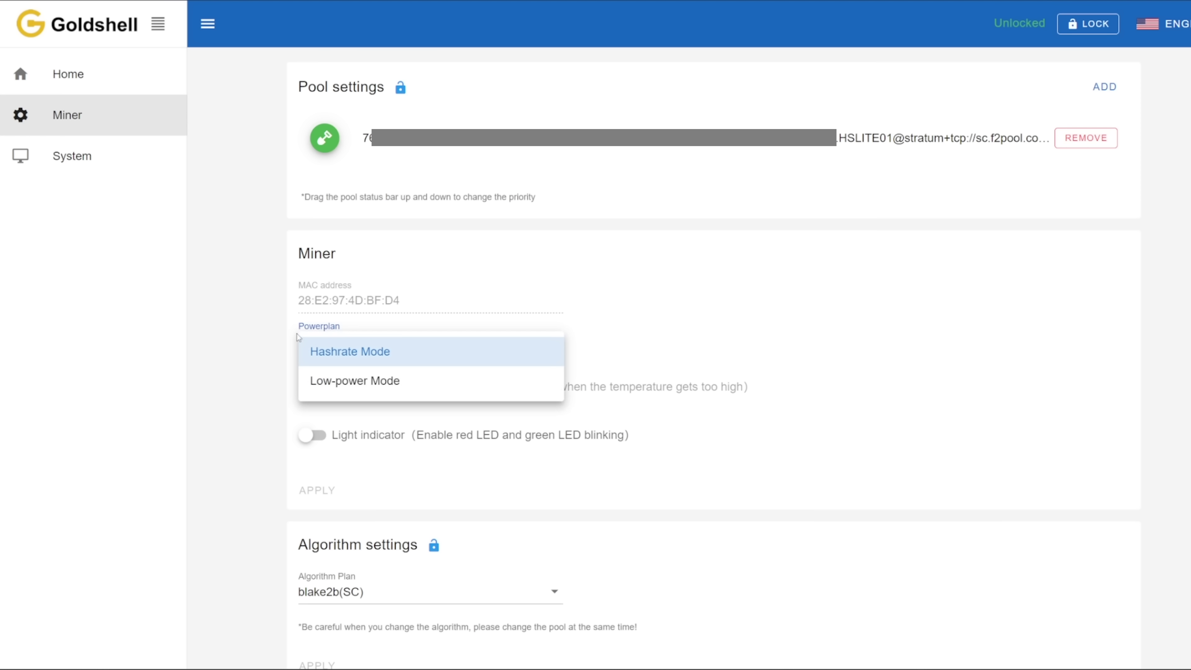
click(273, 330)
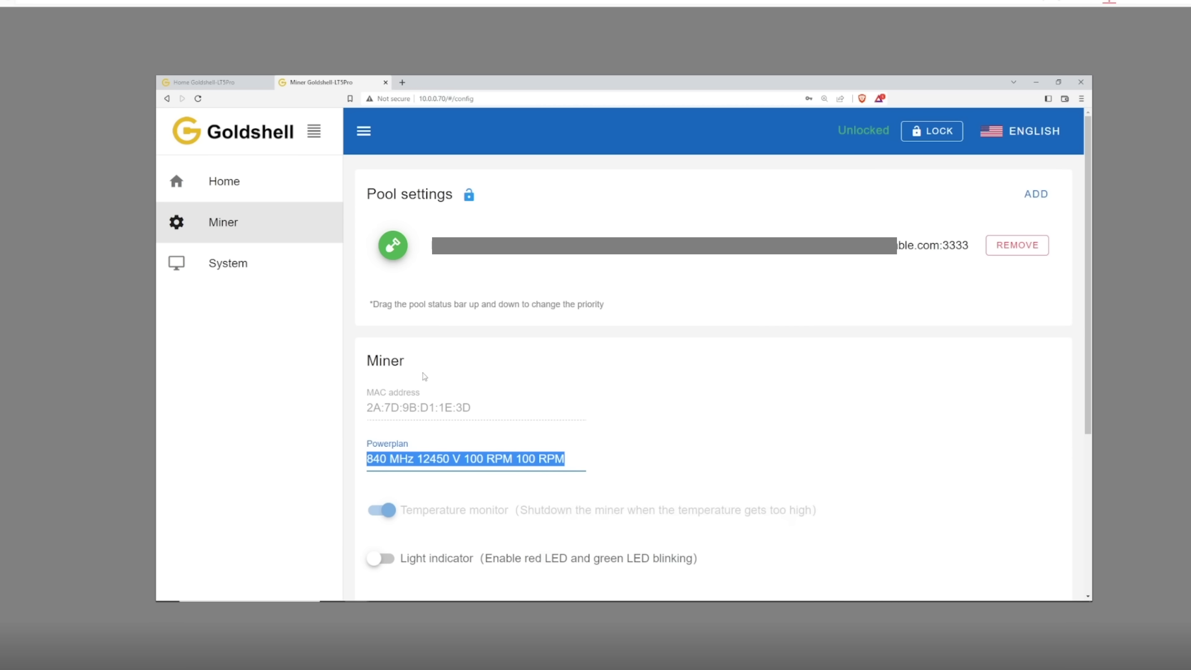
click(427, 373)
click(262, 187)
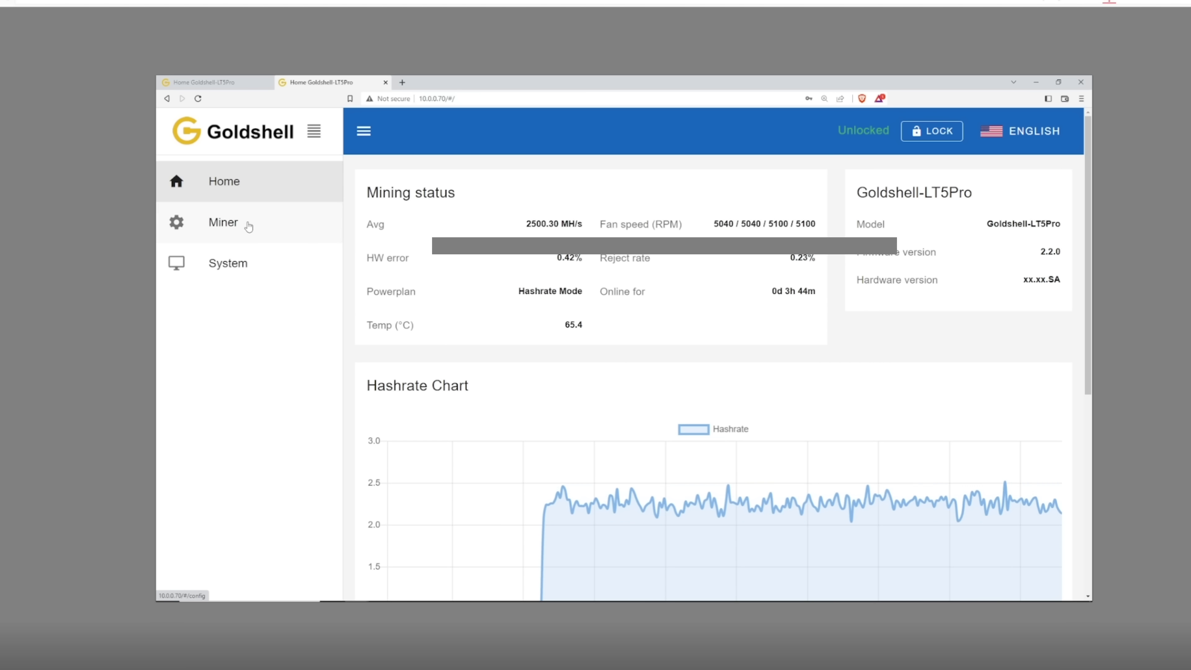
click(246, 226)
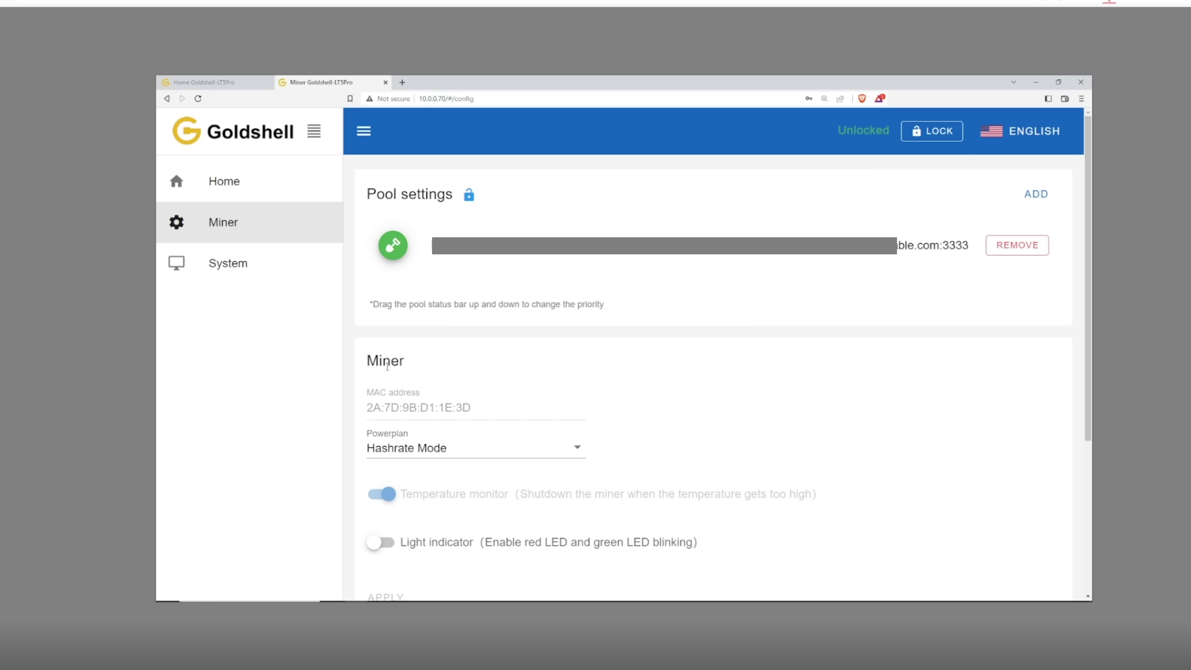
double_click(387, 366)
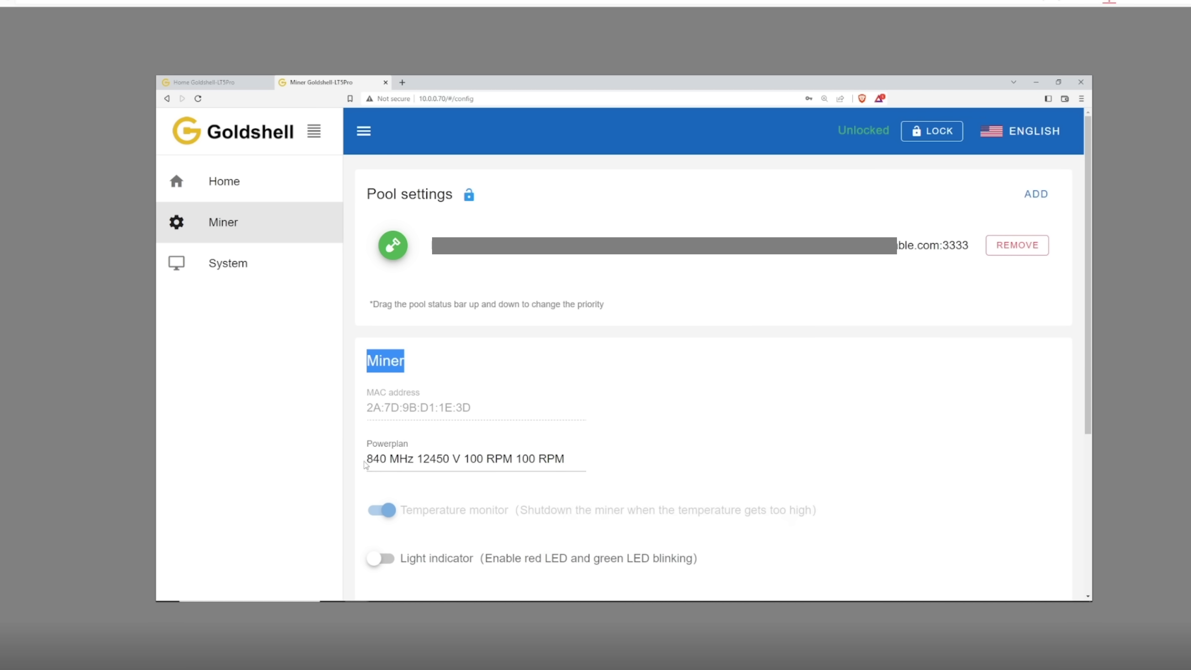
drag(367, 463, 575, 476)
click(626, 466)
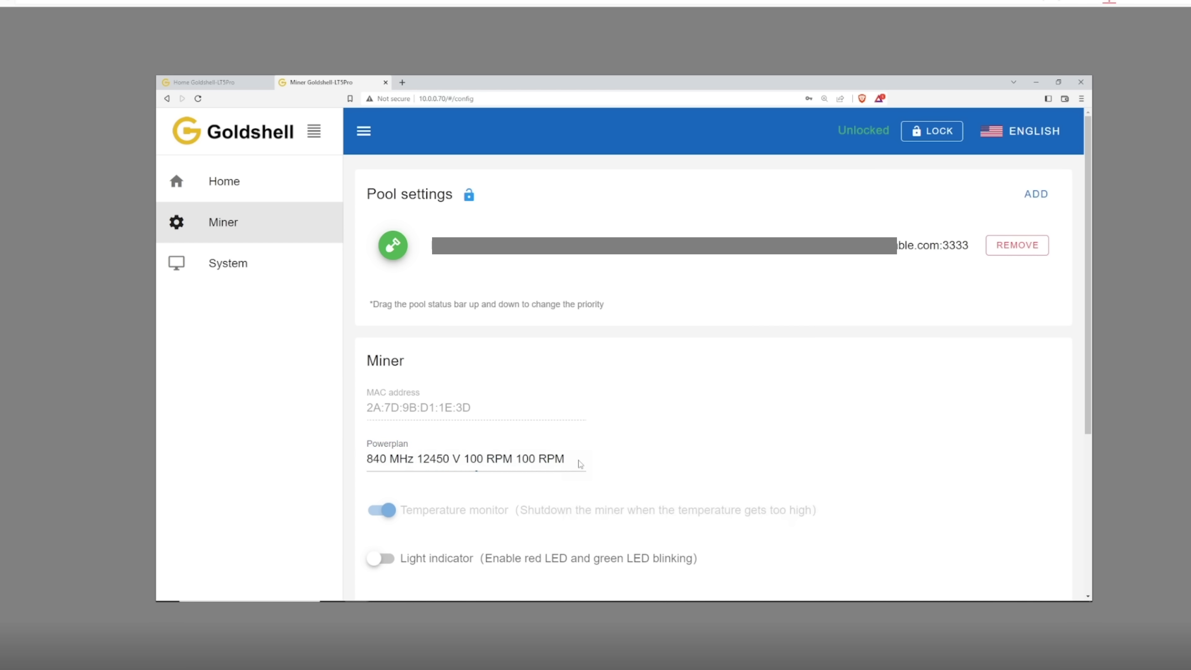
double_click(517, 461)
drag(485, 464, 547, 460)
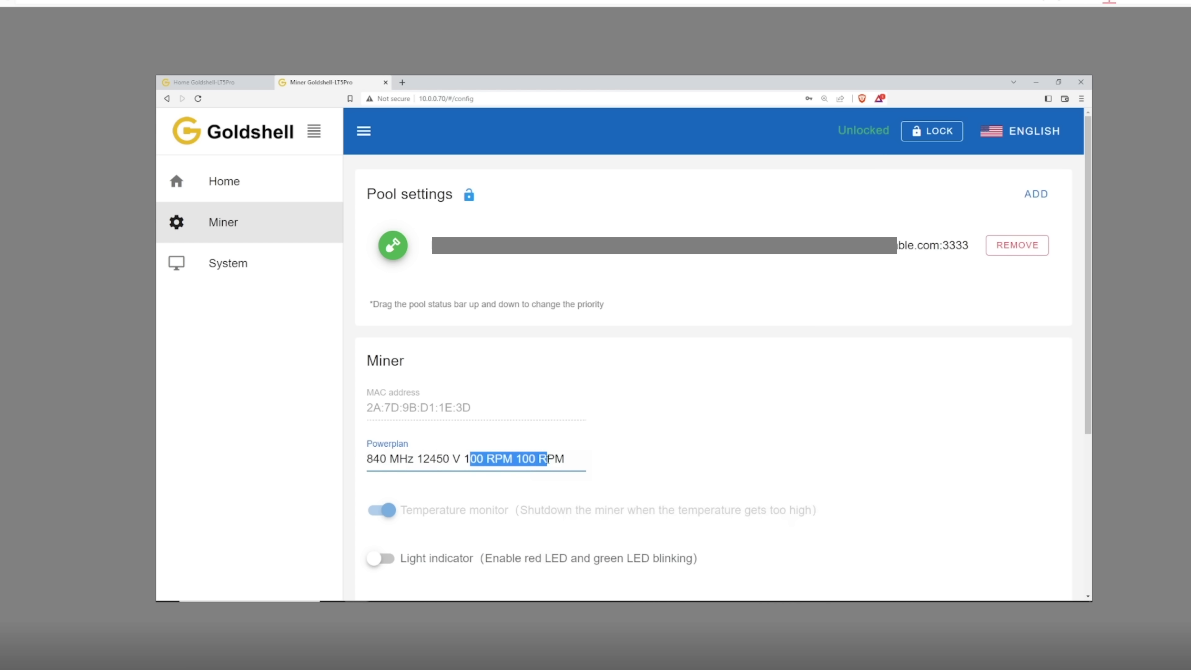
drag(451, 459, 415, 459)
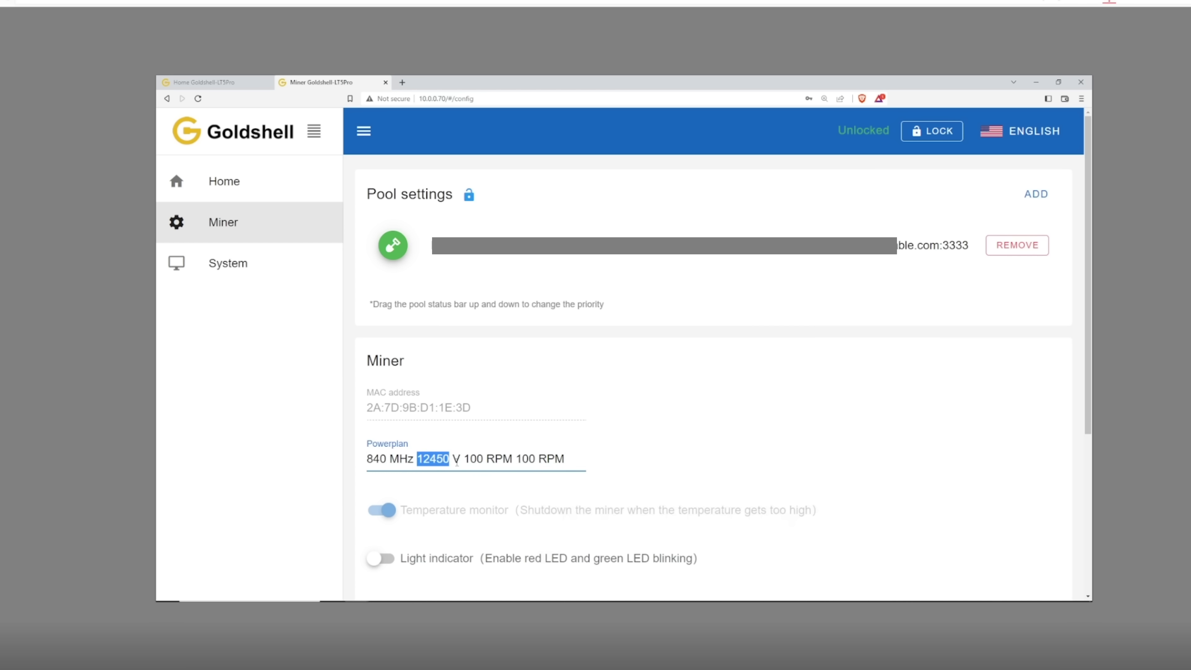
double_click(375, 459)
drag(474, 99, 454, 99)
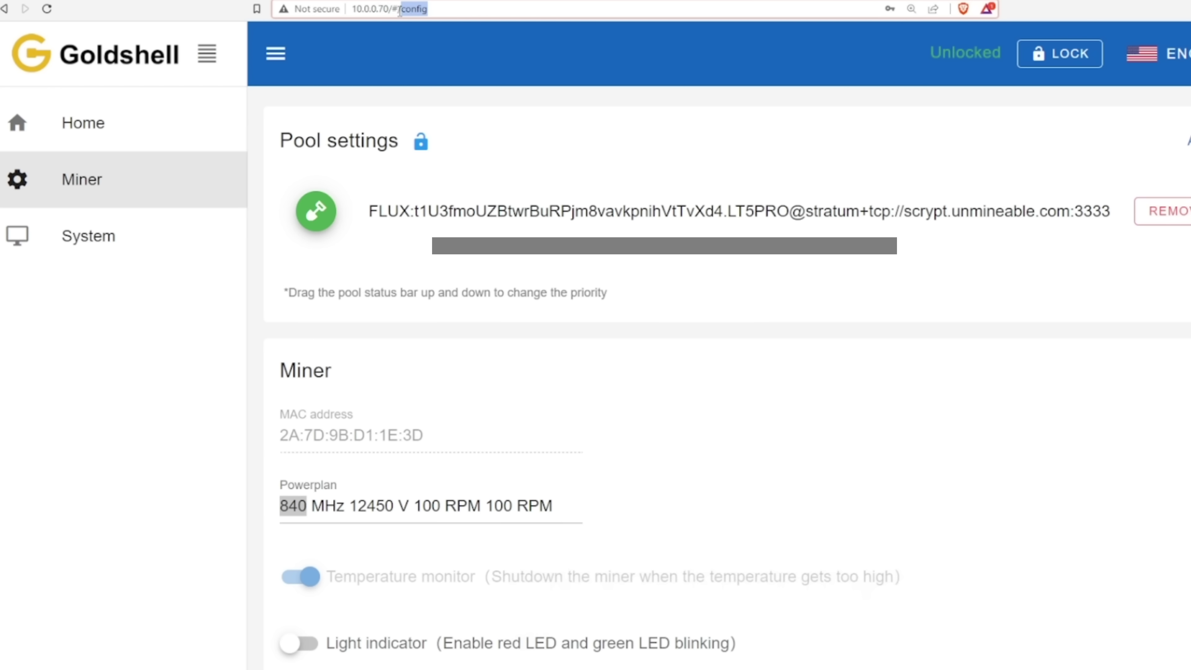
drag(400, 9, 401, 8)
Change the URL to #/debug, view the MONITOR and MINER logs, then return to Home
text(debug)
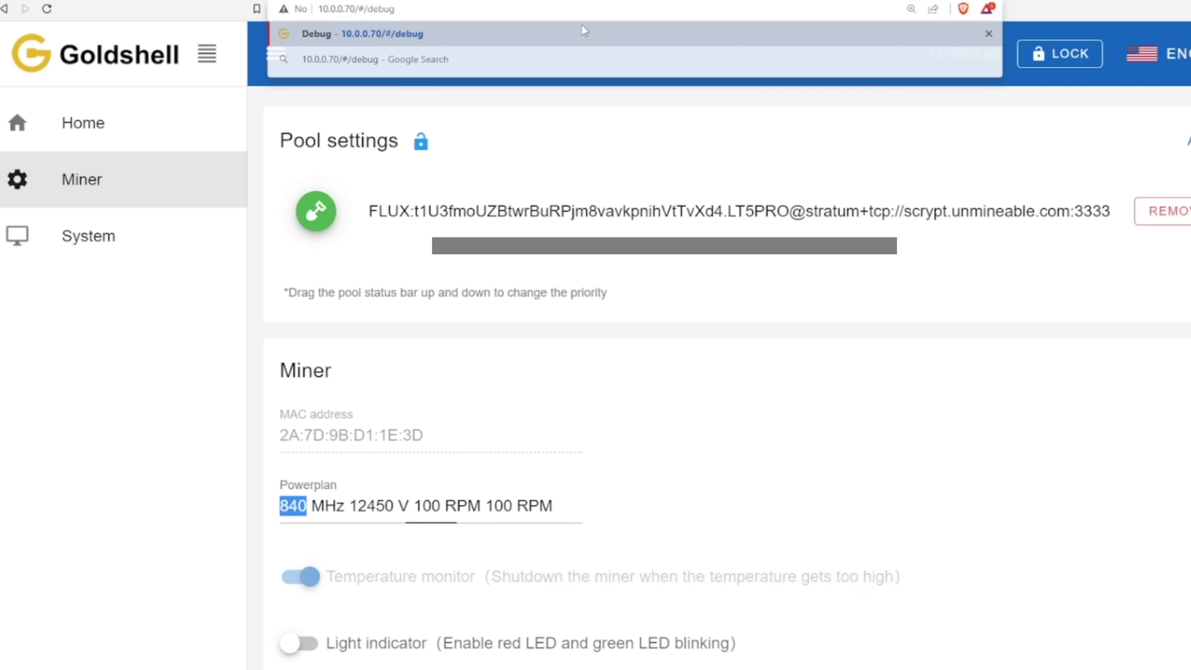
click(584, 31)
click(904, 70)
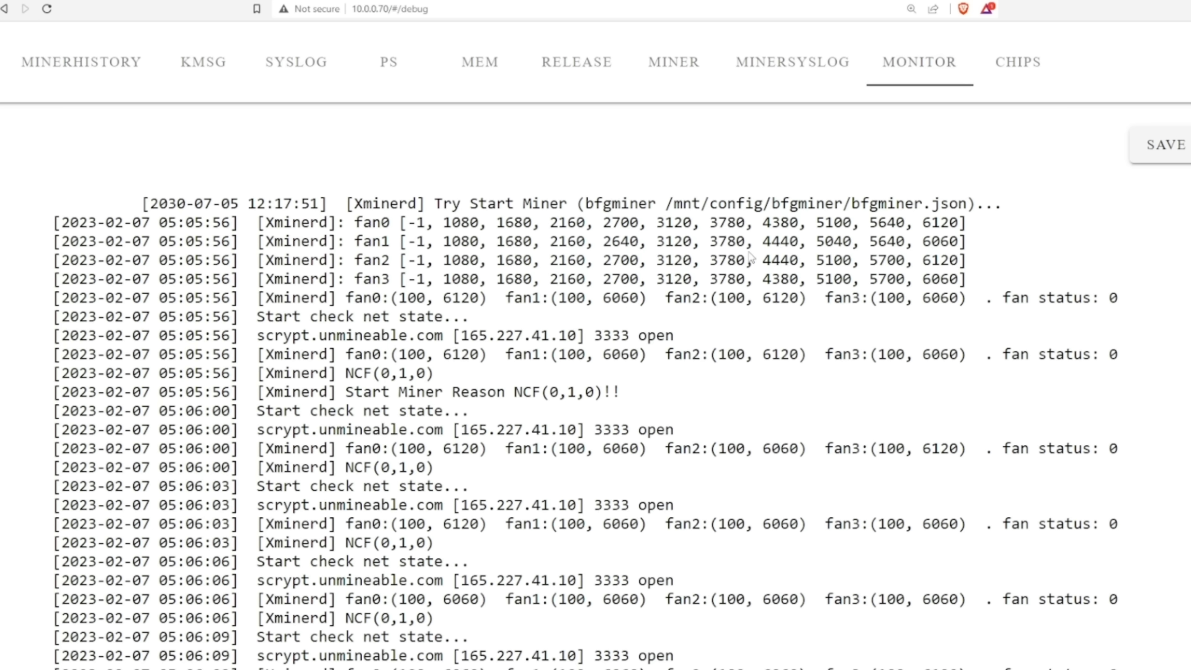
click(684, 67)
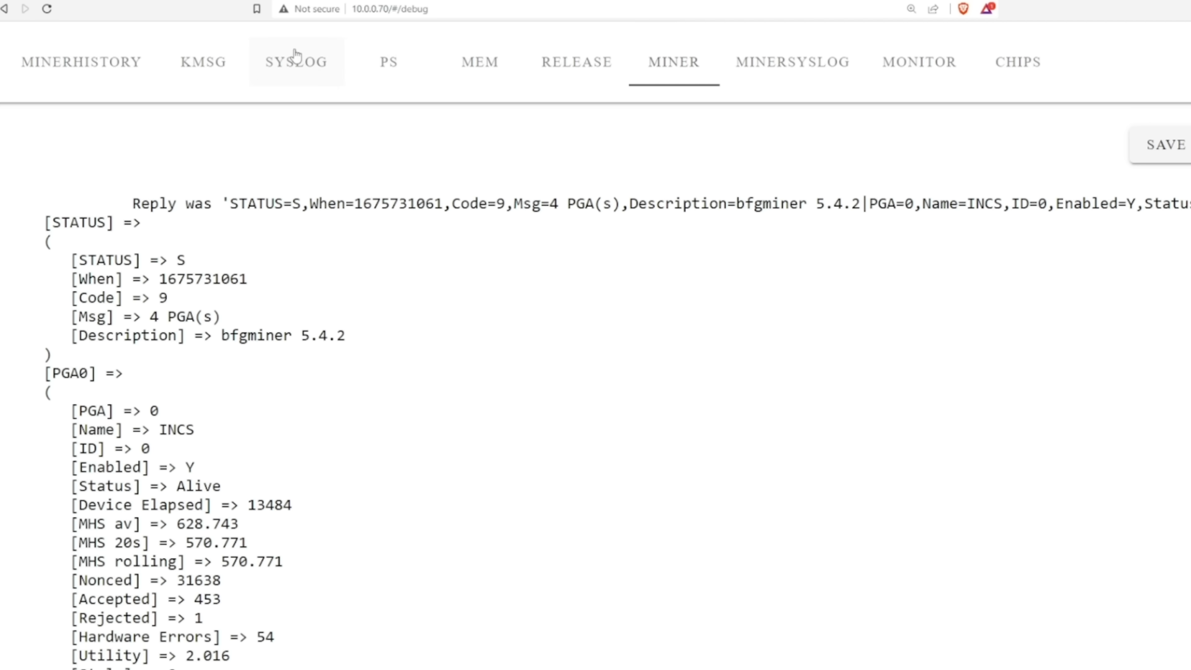
click(103, 2)
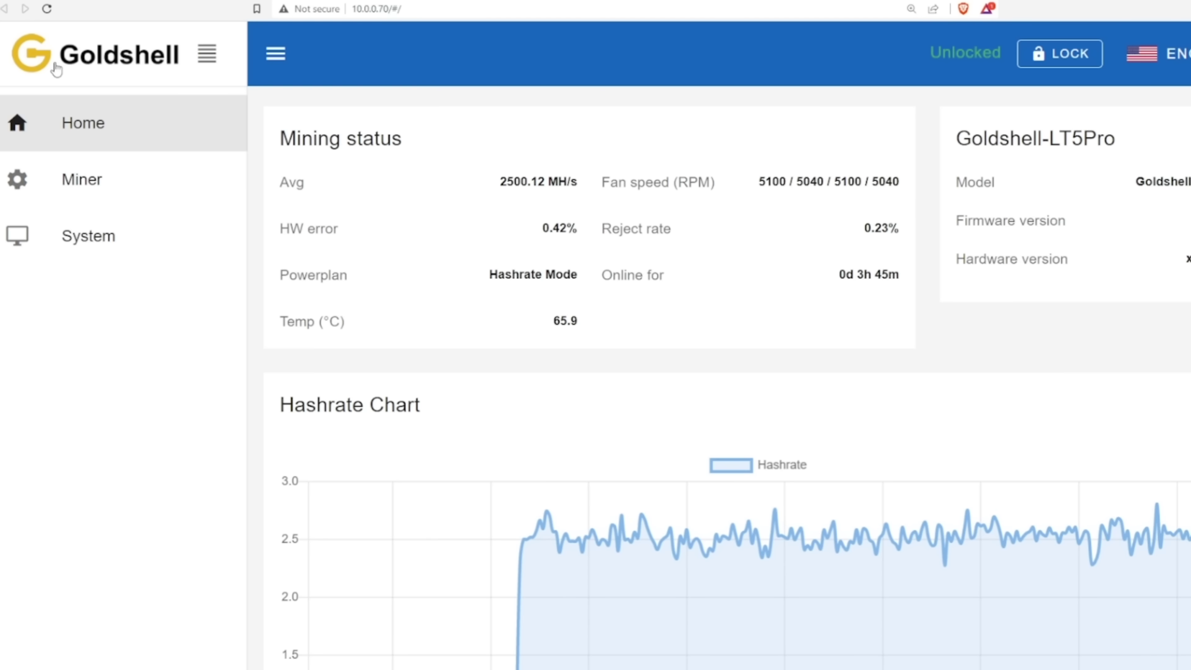
Highlight the average hashrate, then select the Mini-Doge and LT5 Pro watts and efficiency cells
drag(496, 181, 581, 176)
triple_click(581, 180)
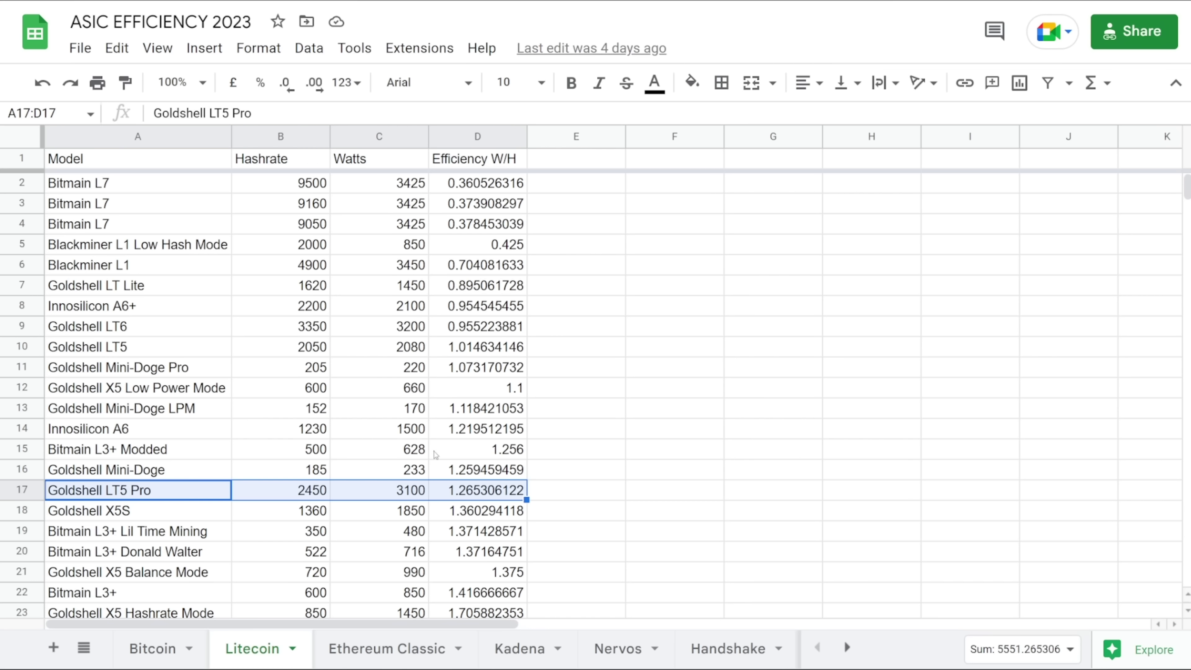
click(383, 465)
drag(489, 501, 155, 495)
click(155, 495)
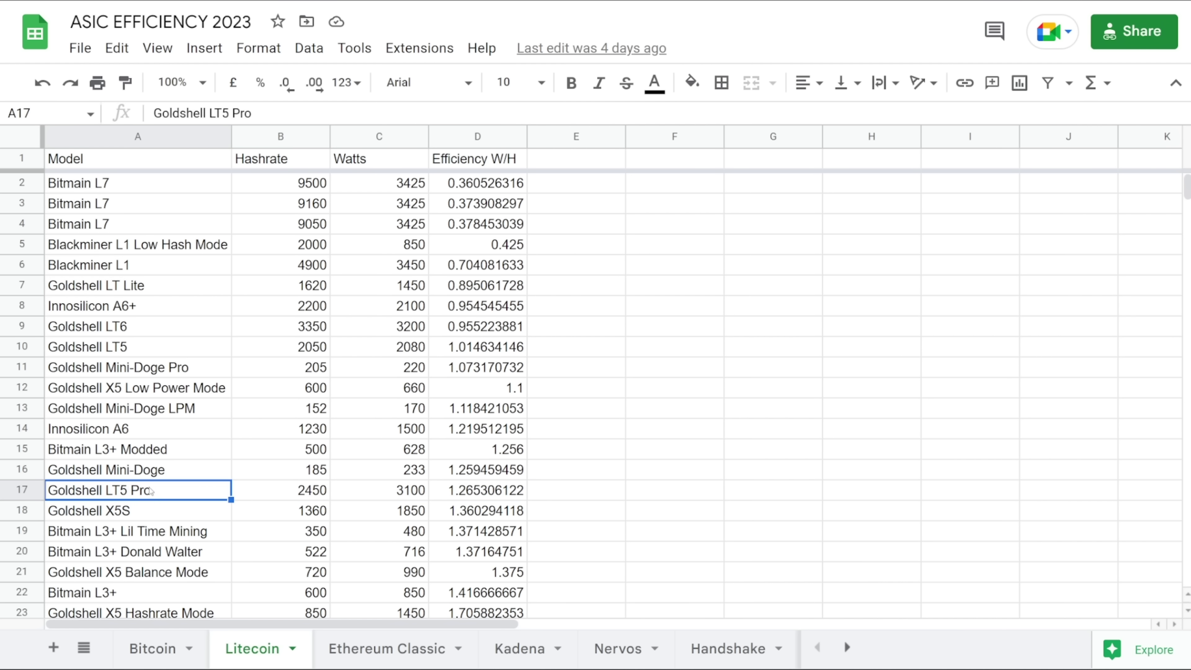
click(155, 409)
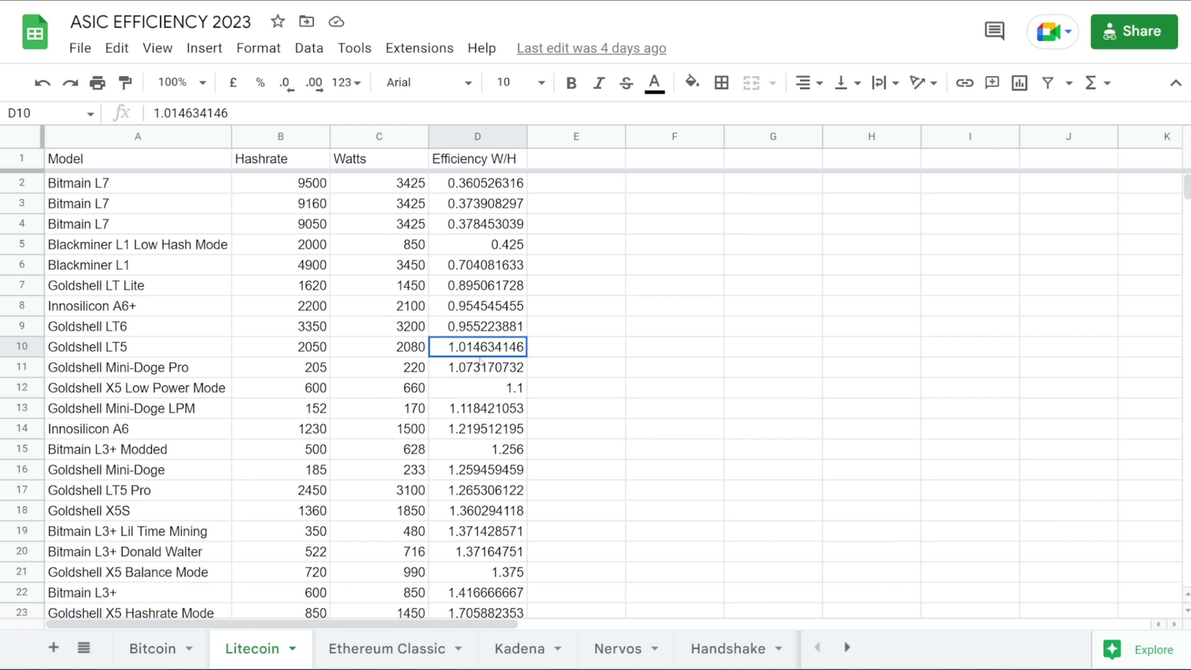
Compare Goldshell LT5 (2050, 2080 W), LT6 (3200 W) and LT5 Pro (3100 W), then view the Bitcoin sheet
click(295, 355)
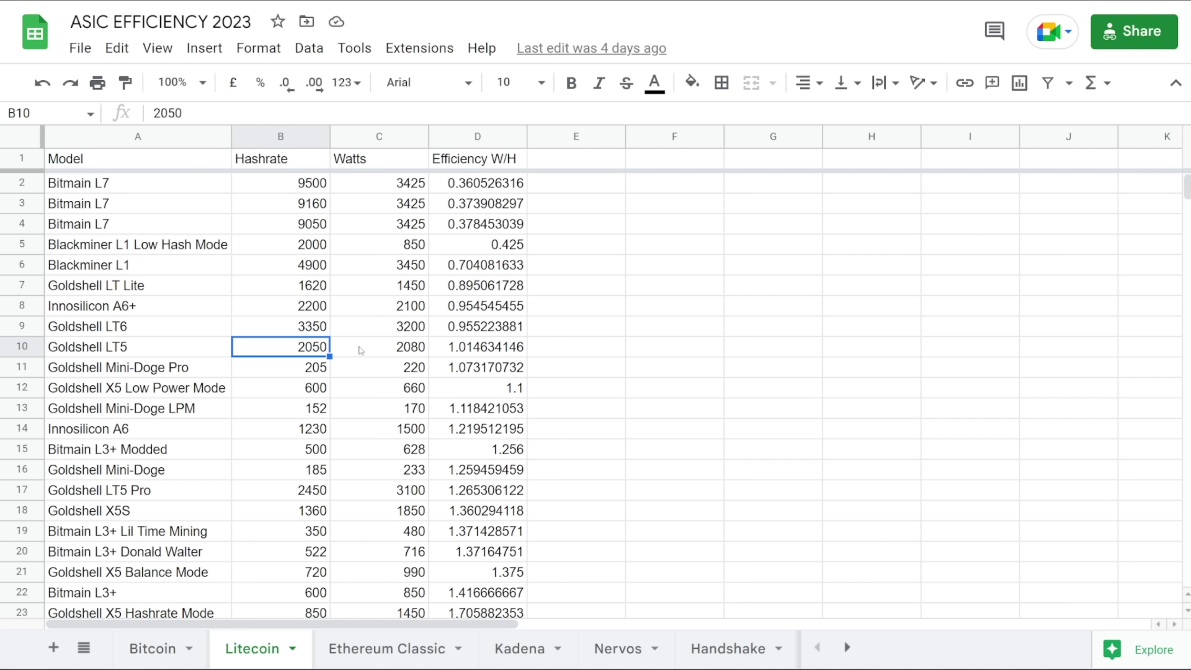
click(361, 351)
click(417, 335)
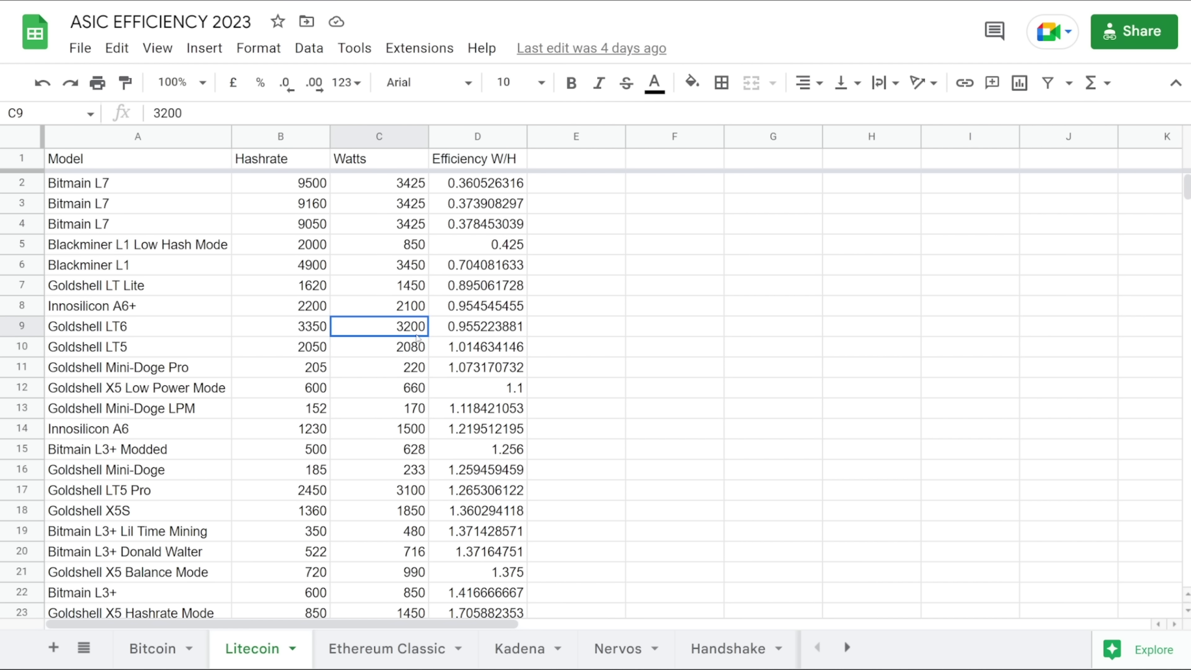
click(397, 491)
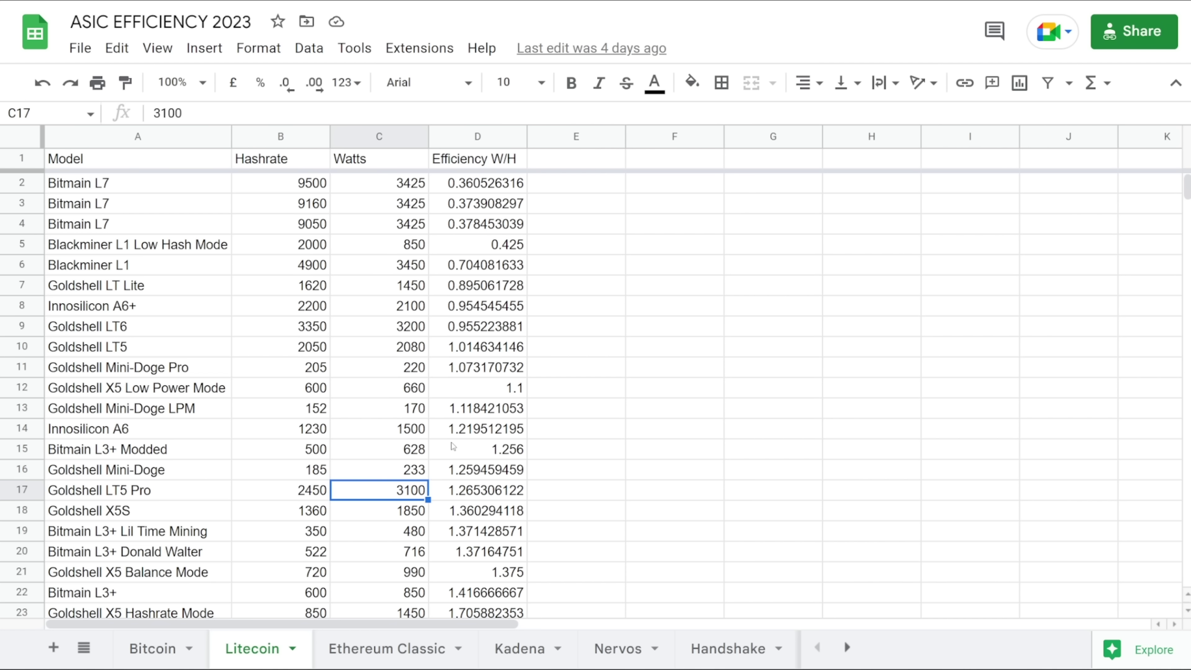
drag(490, 353, 221, 300)
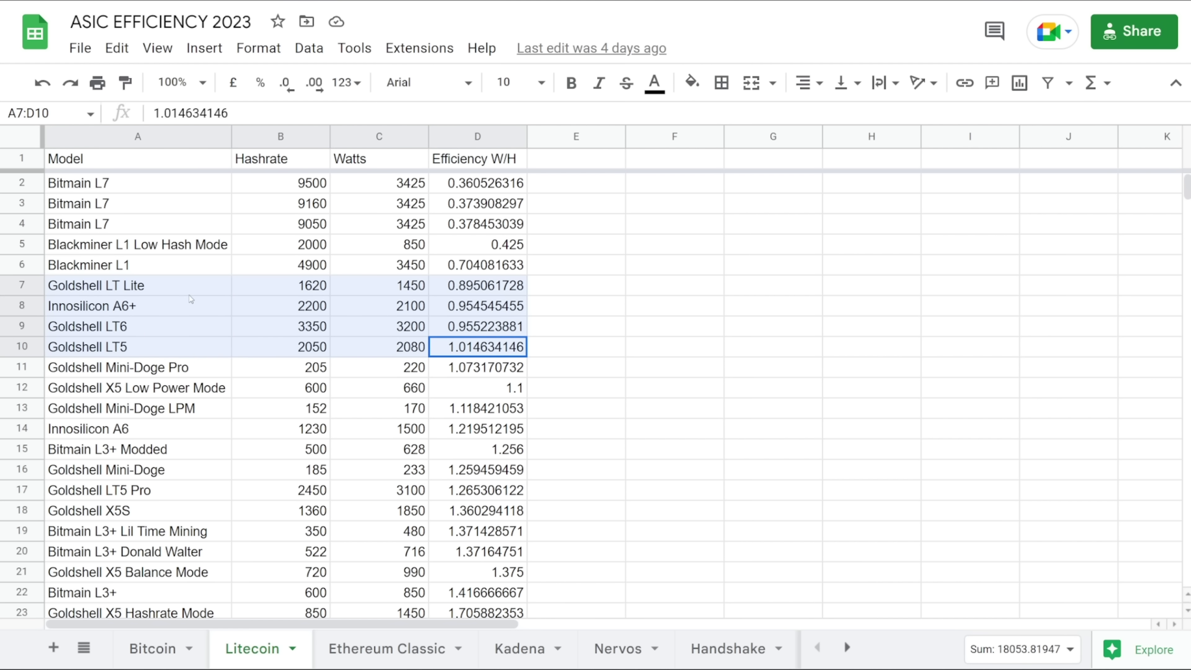
click(490, 307)
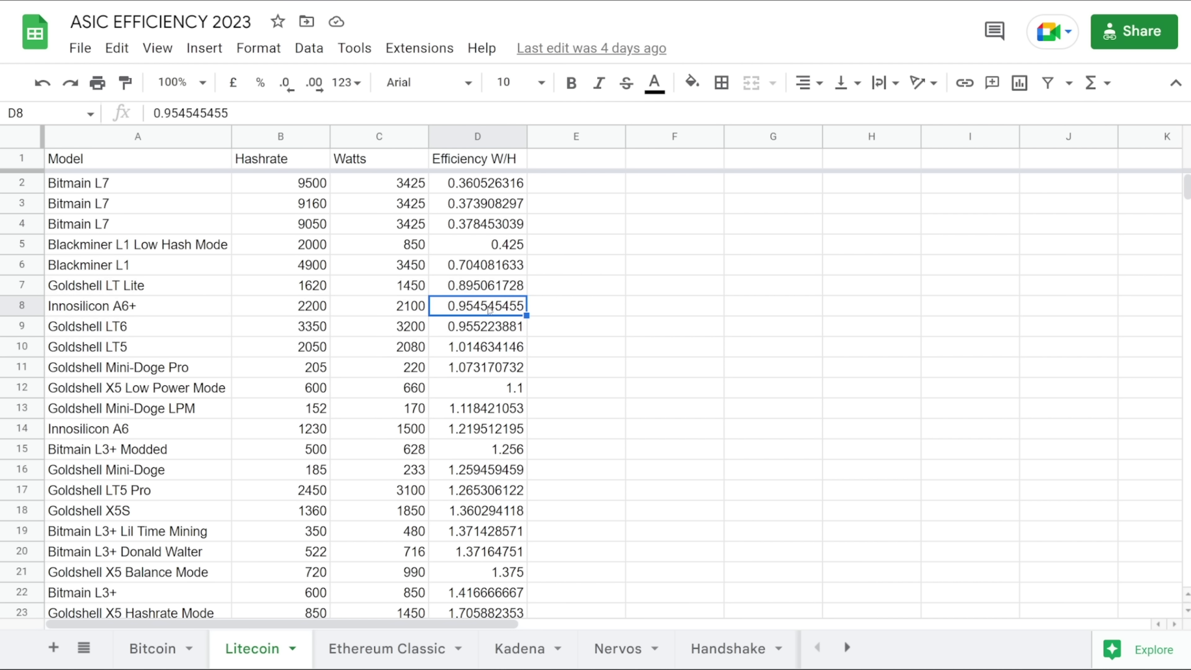
drag(305, 287, 305, 469)
click(473, 353)
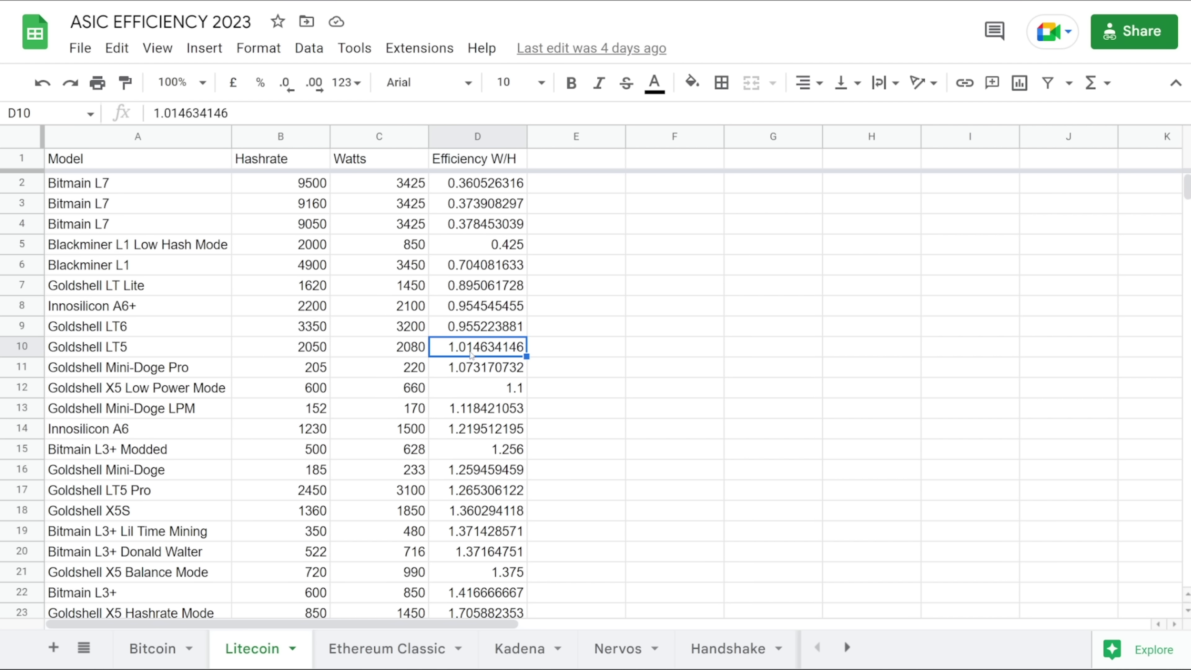
click(165, 657)
click(235, 412)
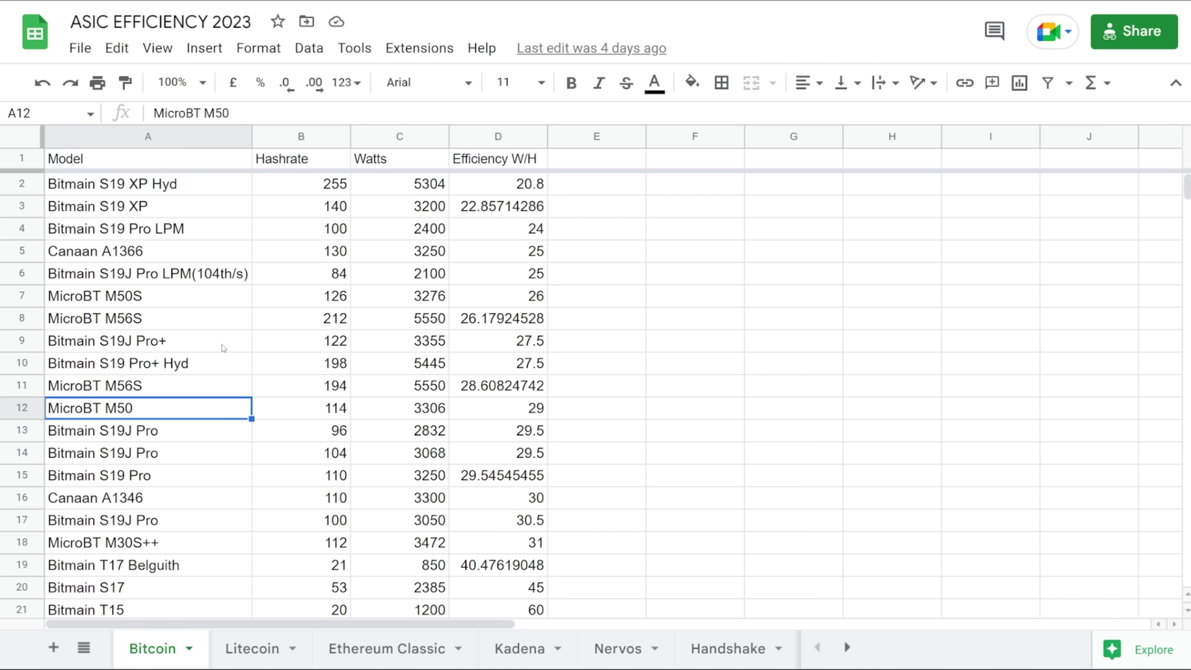
Inspect the Bitmain S19J Pro model, then the Ethereum Classic sheet's Jasminer X4-Q and W/H efficiencies
click(200, 280)
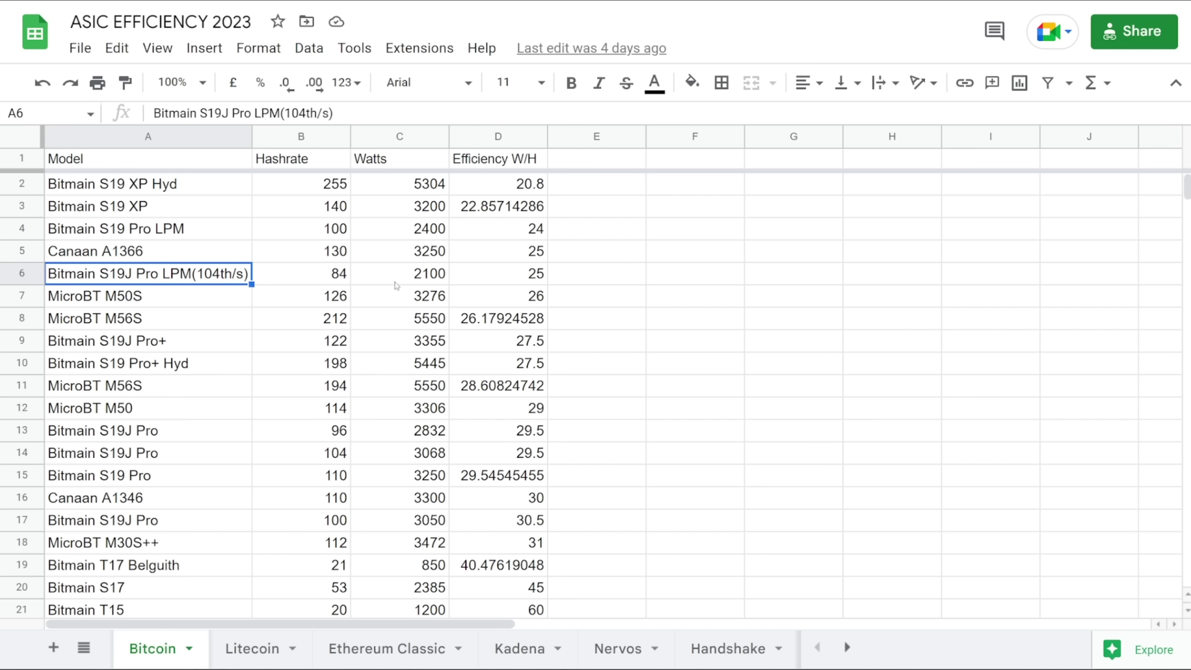
click(356, 648)
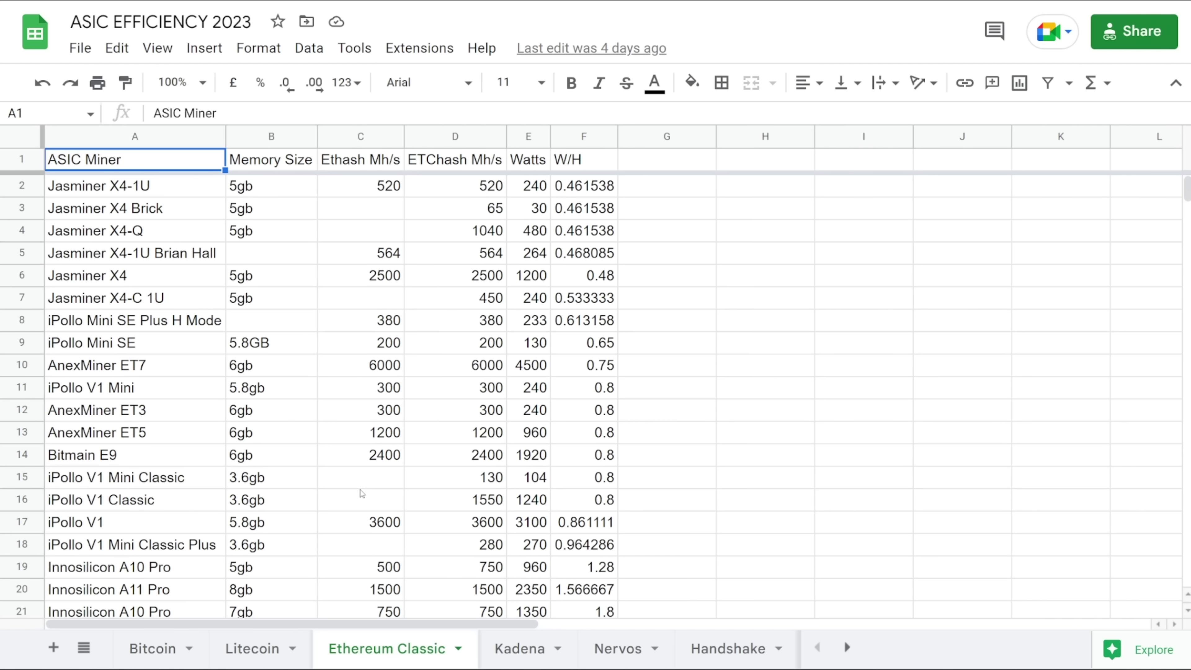
click(138, 238)
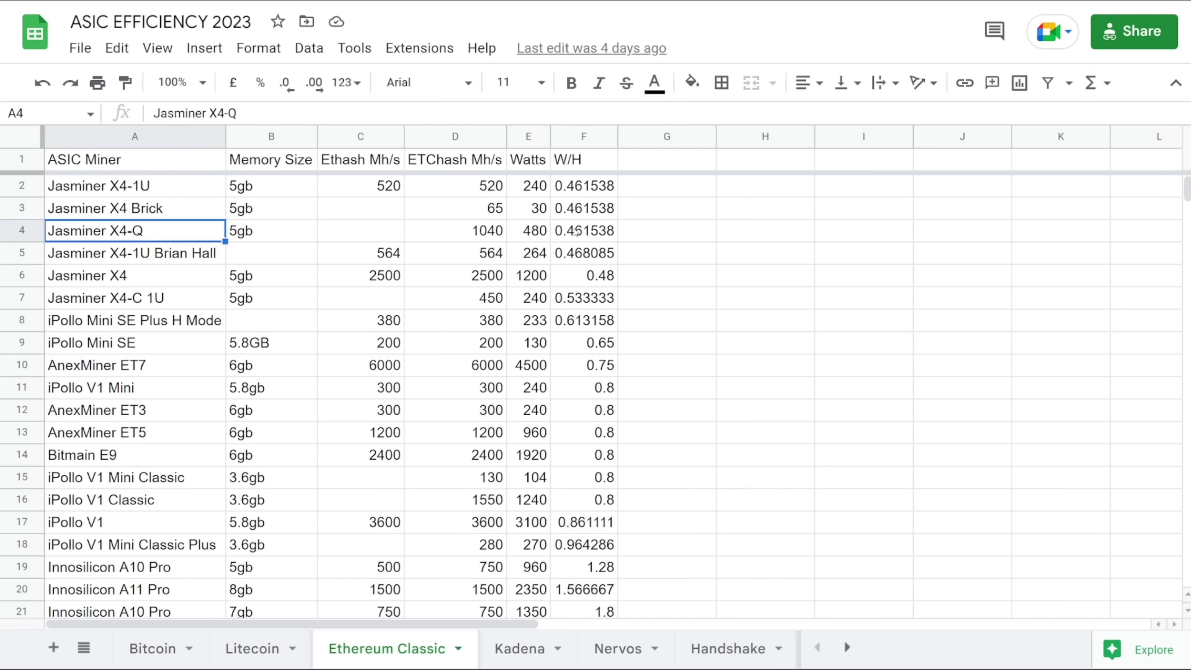
drag(583, 193, 602, 282)
On the Kadena sheet, look over the iBelink BM-K3 model entries
click(544, 649)
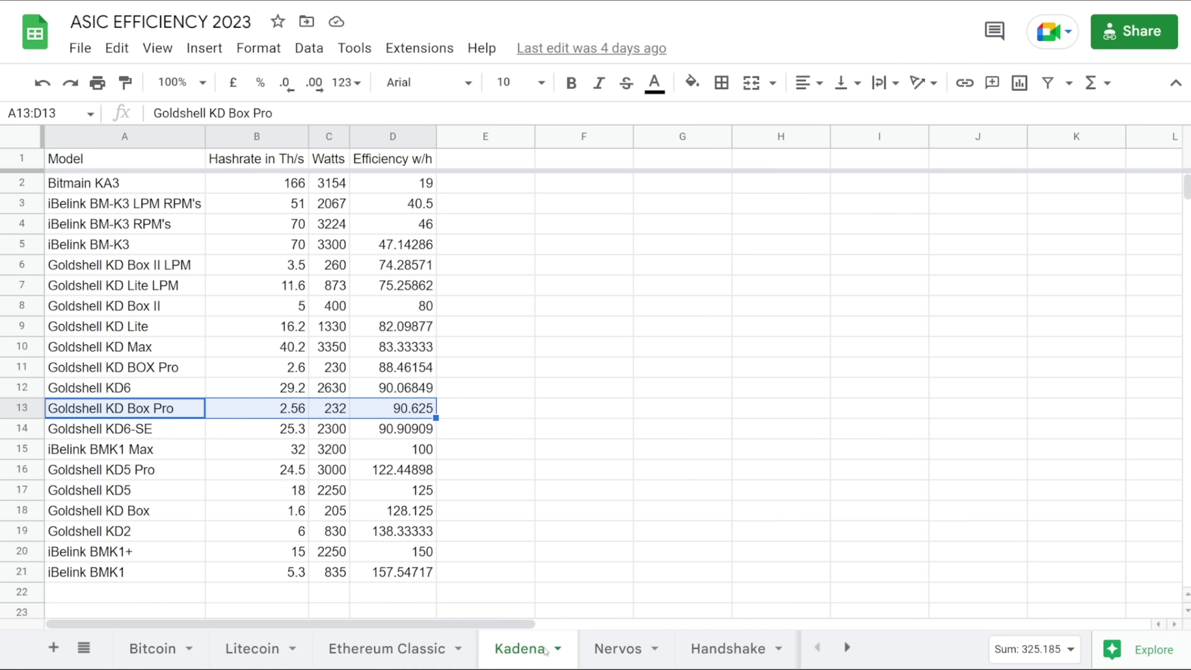
click(140, 257)
click(141, 253)
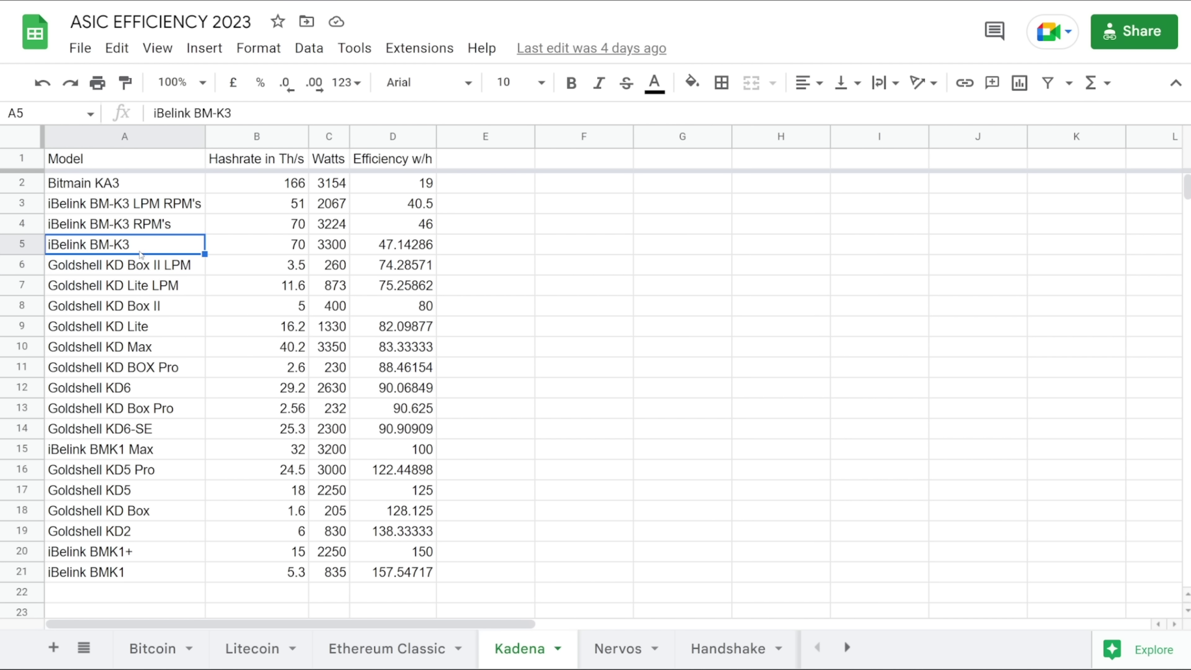
click(165, 213)
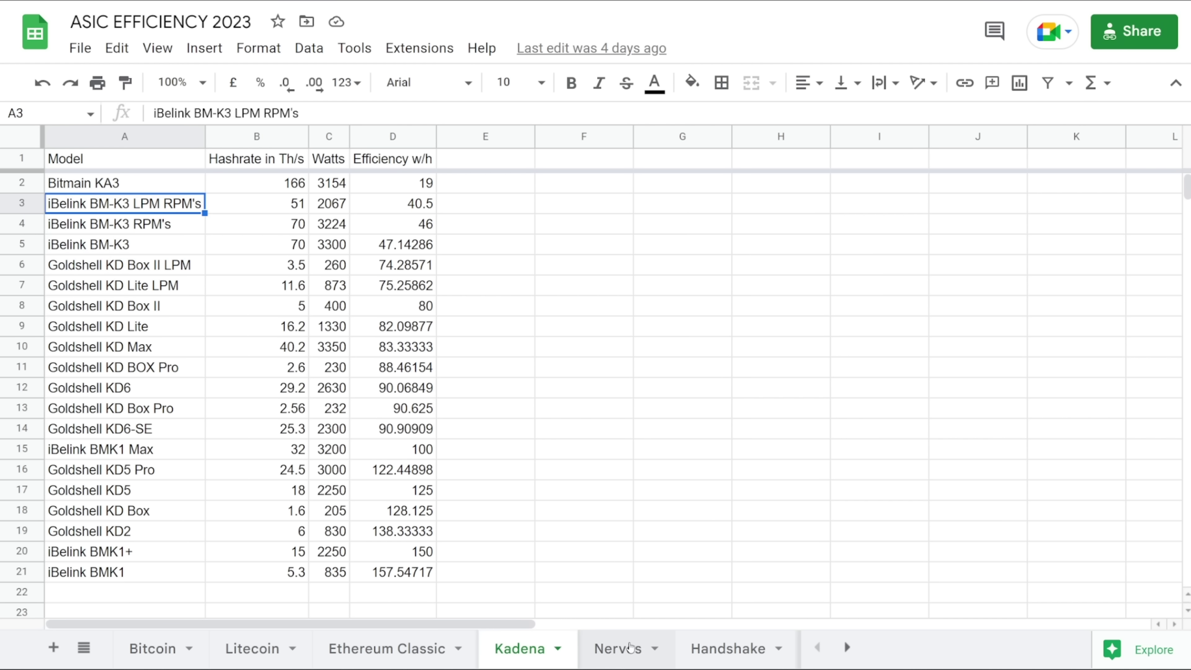
Go to the Handshake sheet, scrolling the tab strip right and back left
click(714, 654)
click(846, 648)
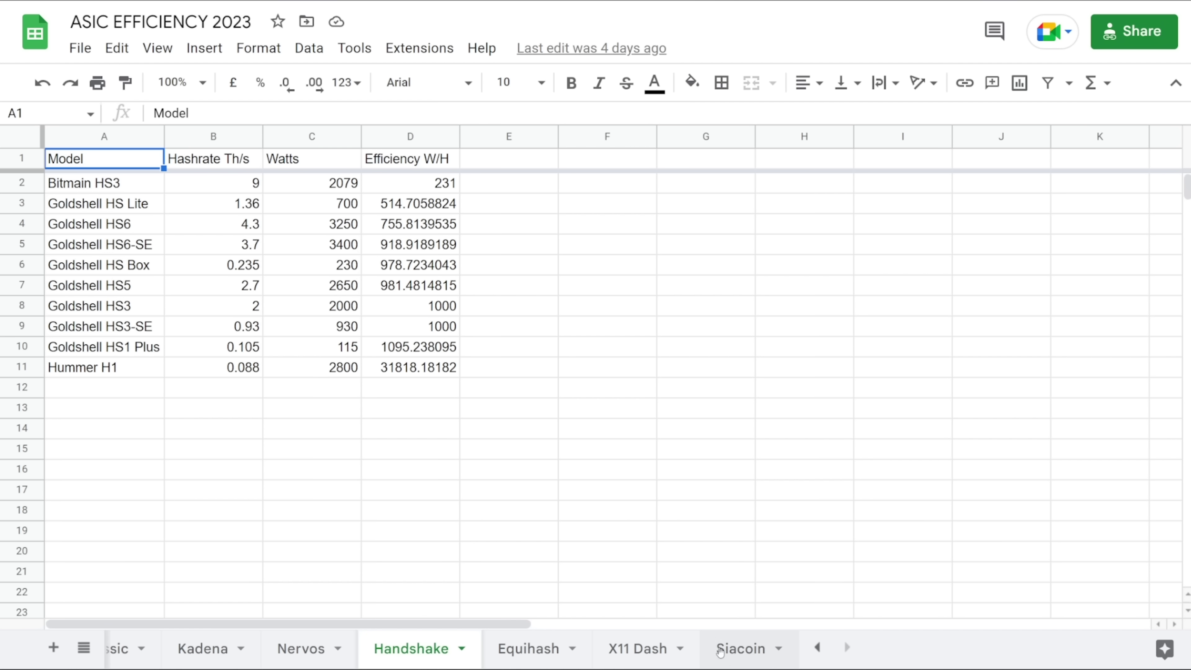
click(818, 647)
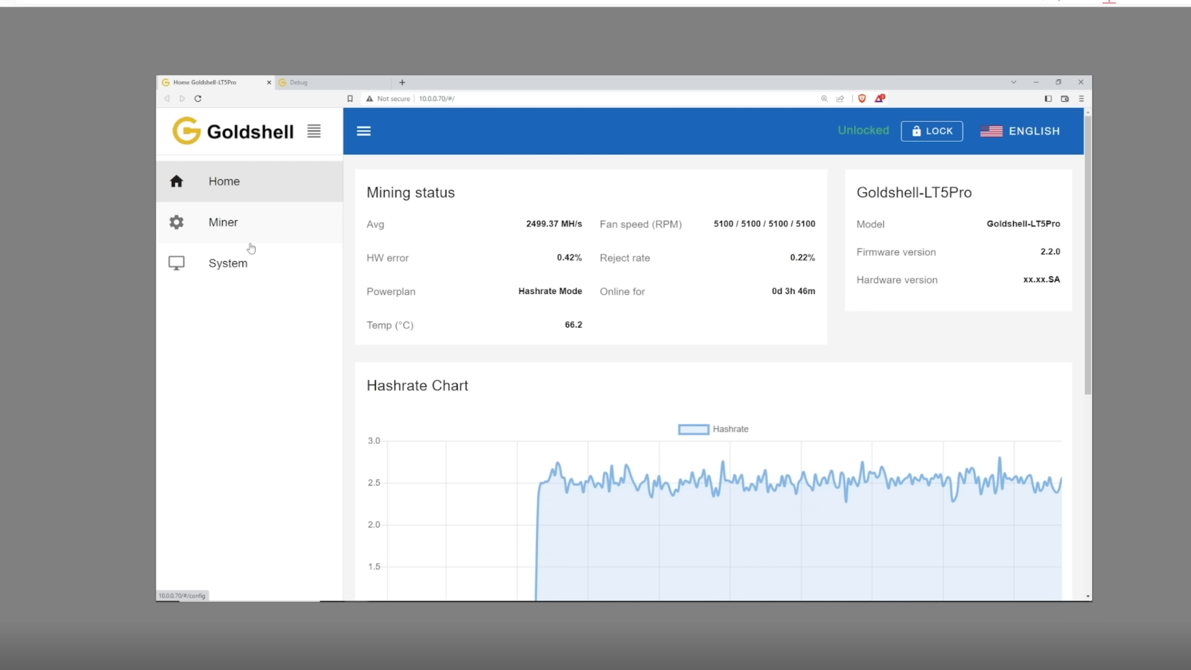
Check the Powerplan field on the Miner config page, then view System's Cloud control and Change password sections
click(250, 237)
double_click(385, 365)
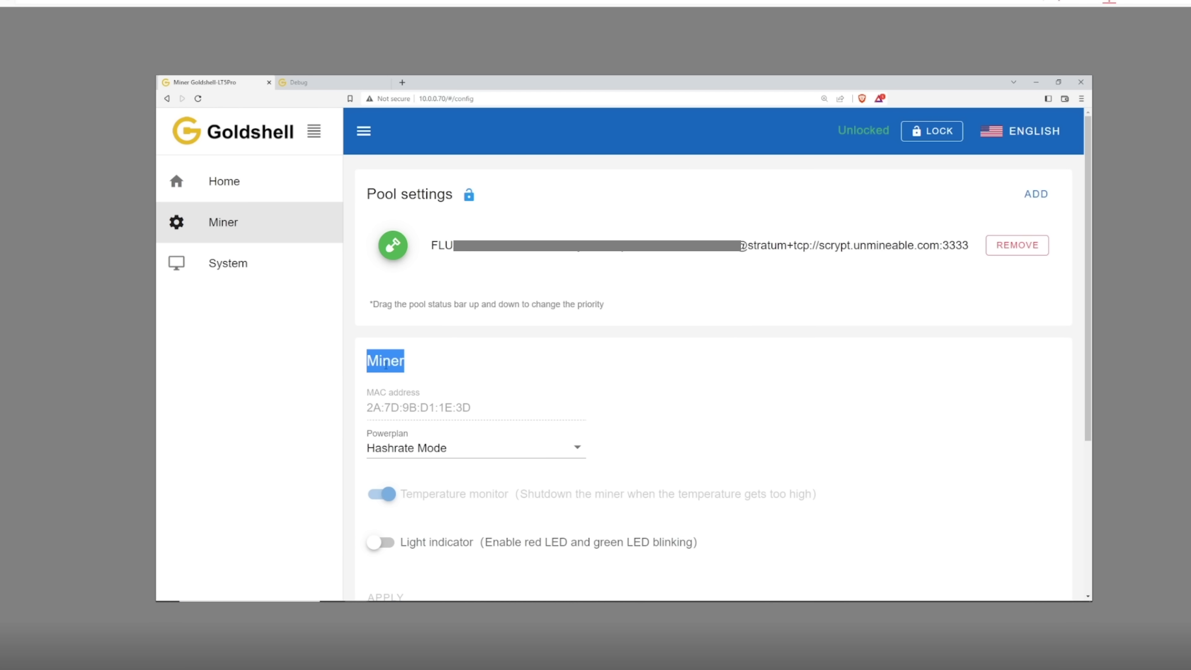
click(385, 366)
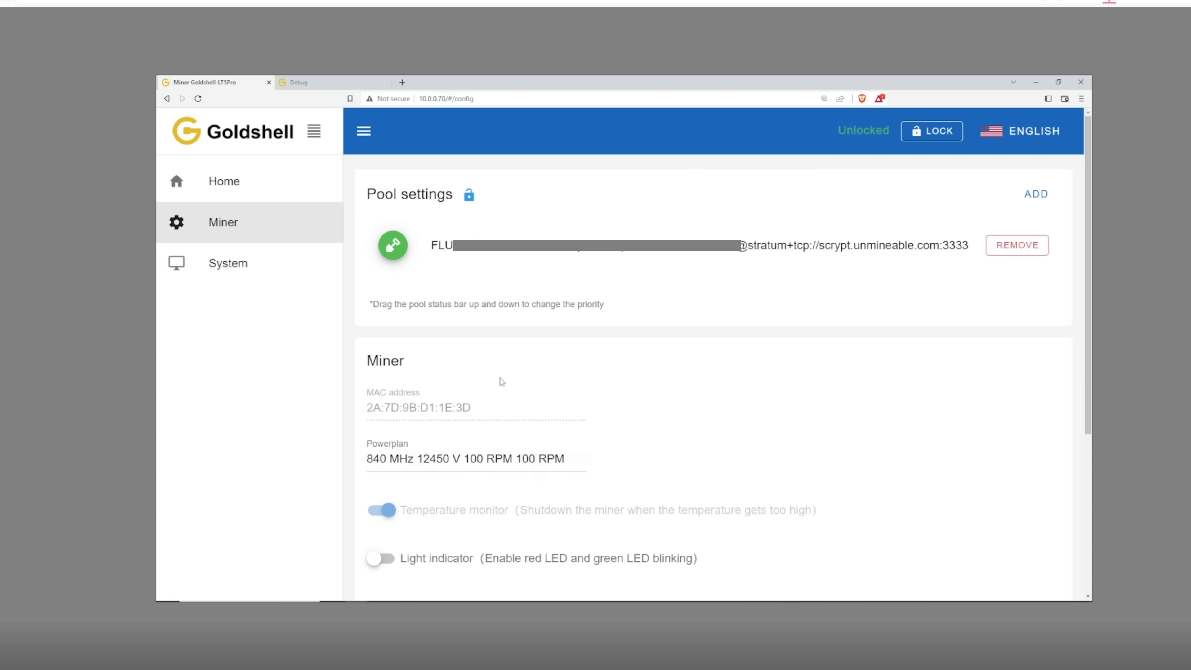
click(245, 266)
scroll(573, 342, down, 5)
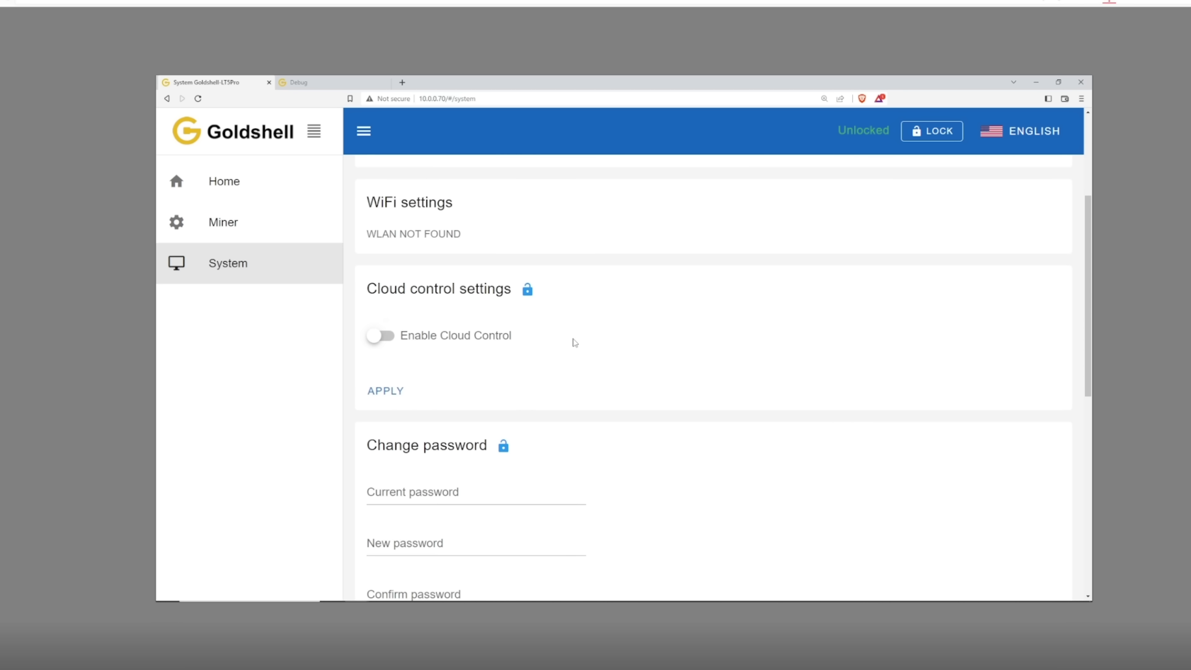